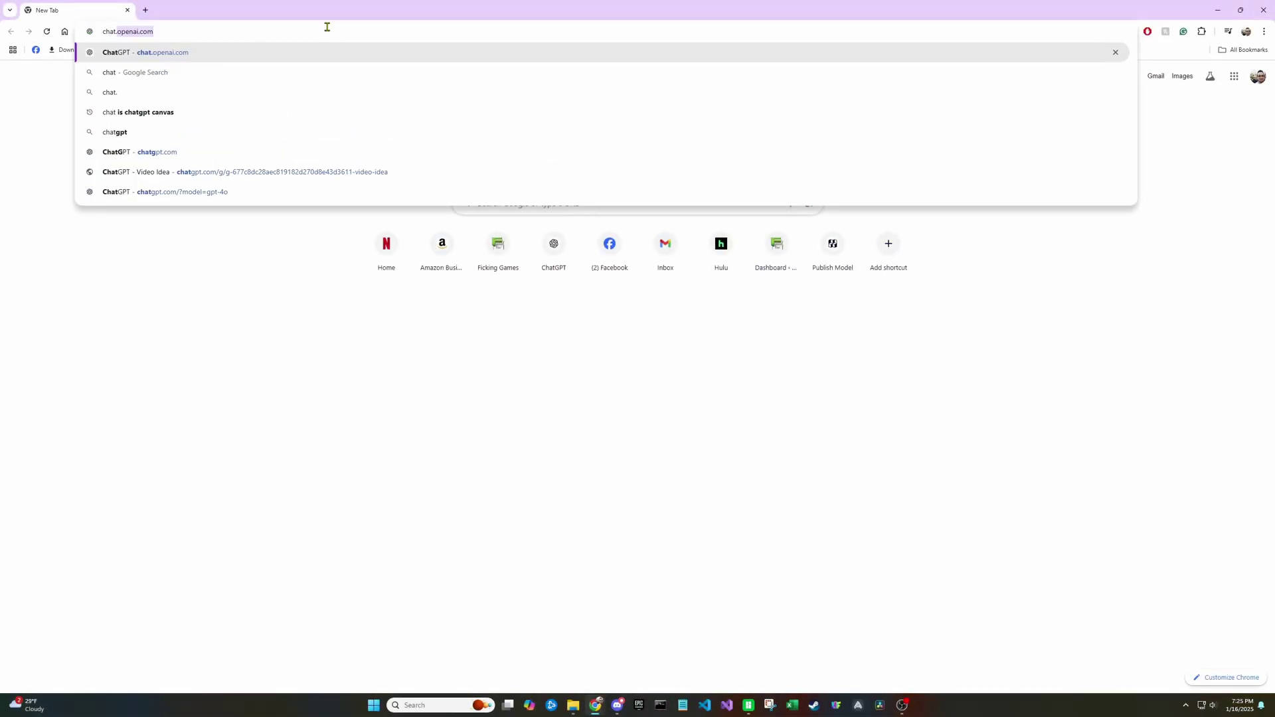
# Open ChatGPT and submit the prompt "Make a cooler version of the tri force symbol. But do it as a black and white Silhouette.".
pyautogui.press('Return')
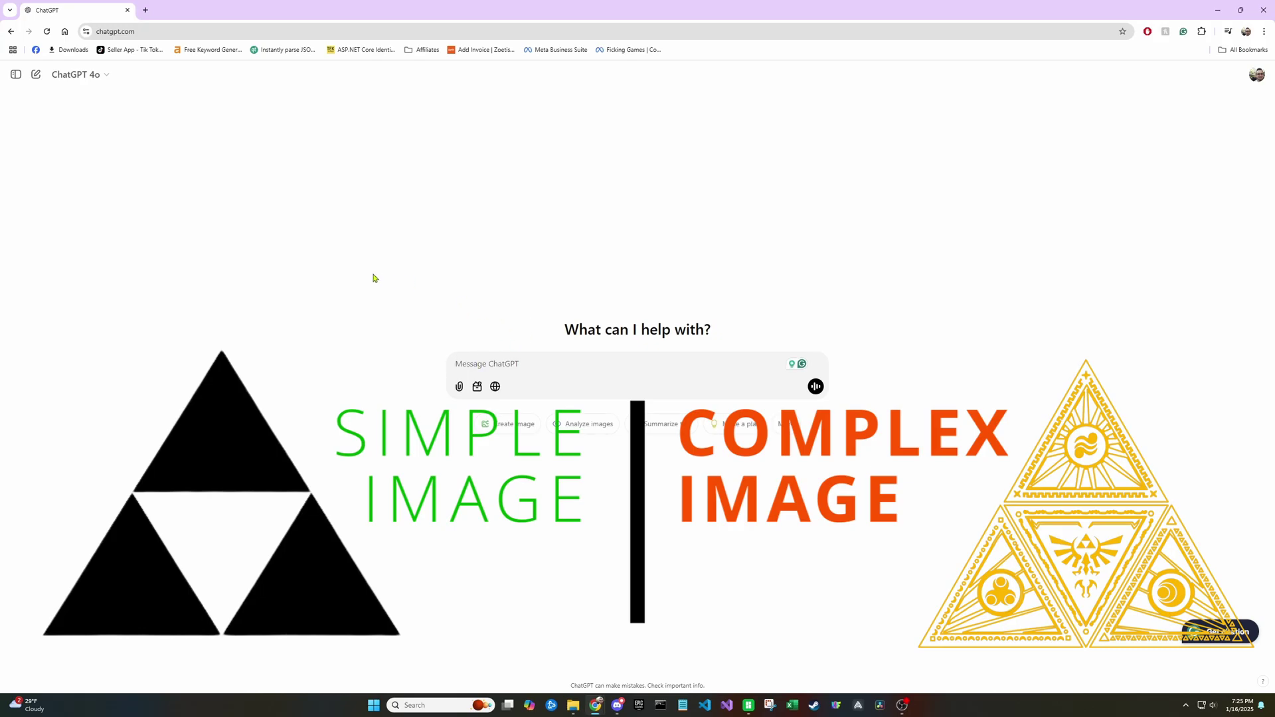
pyautogui.write('Make a coo')
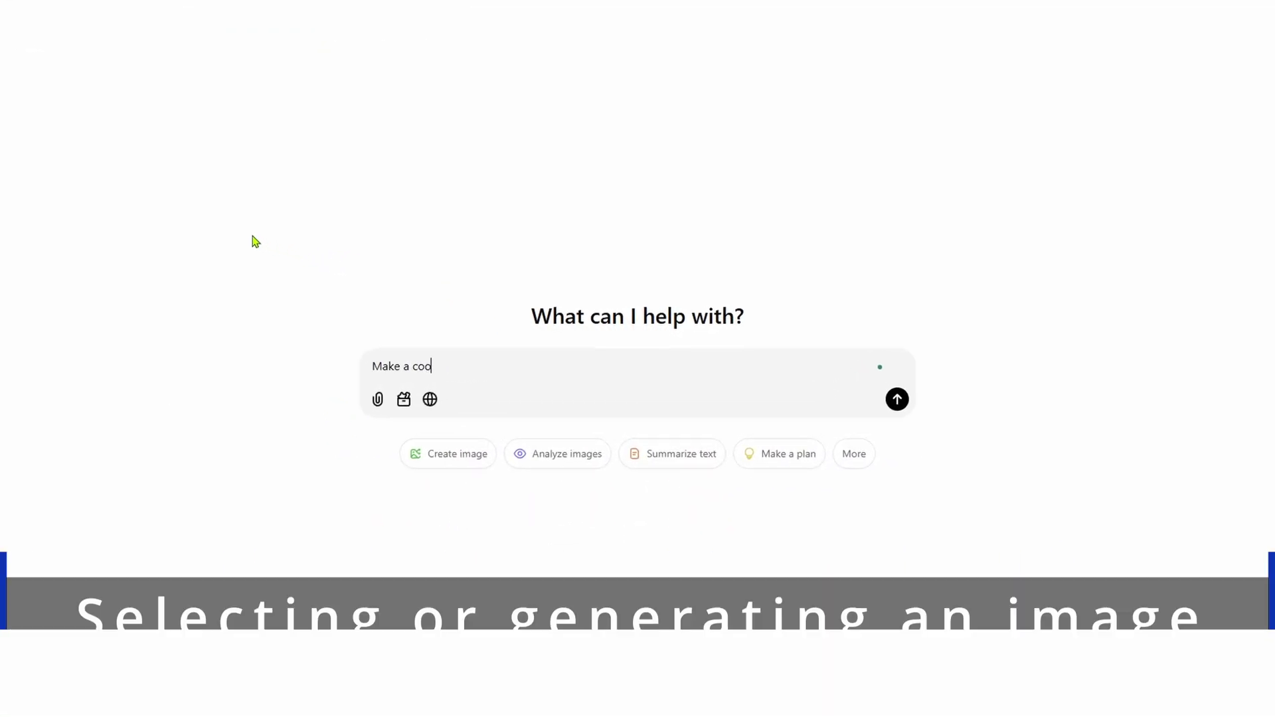
pyautogui.write('ler version of ')
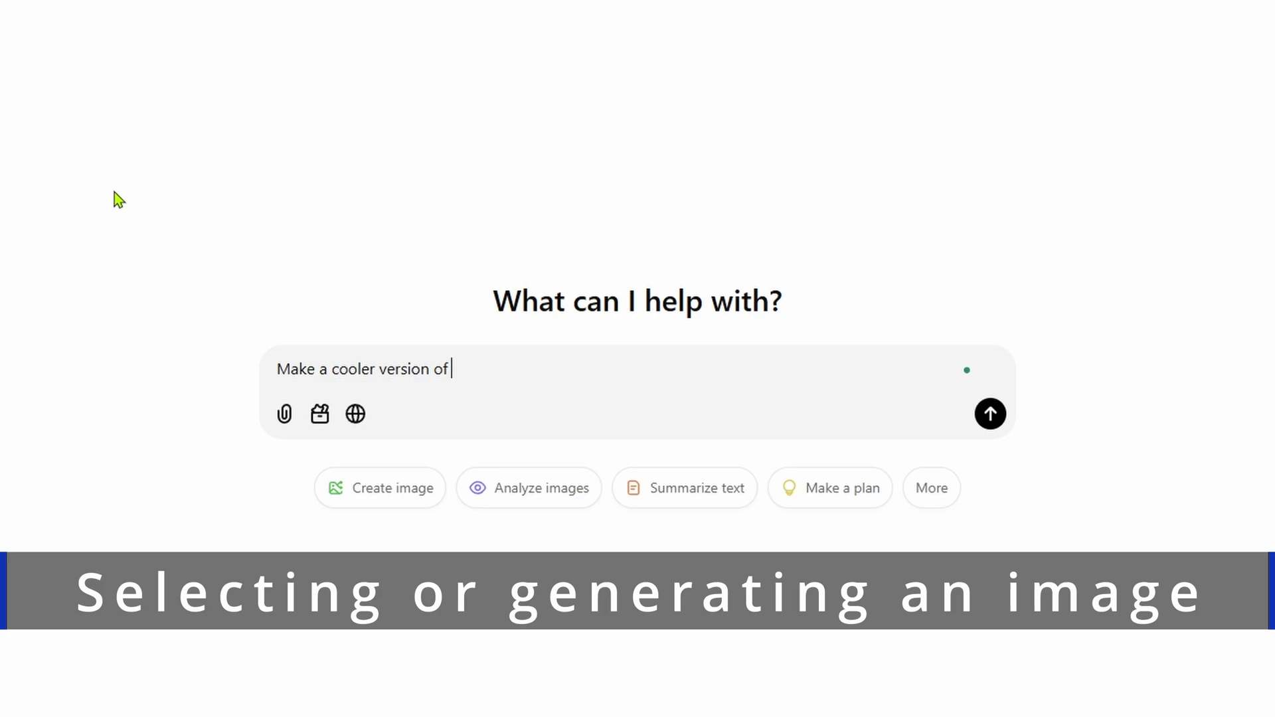
pyautogui.write('the tri force symbol')
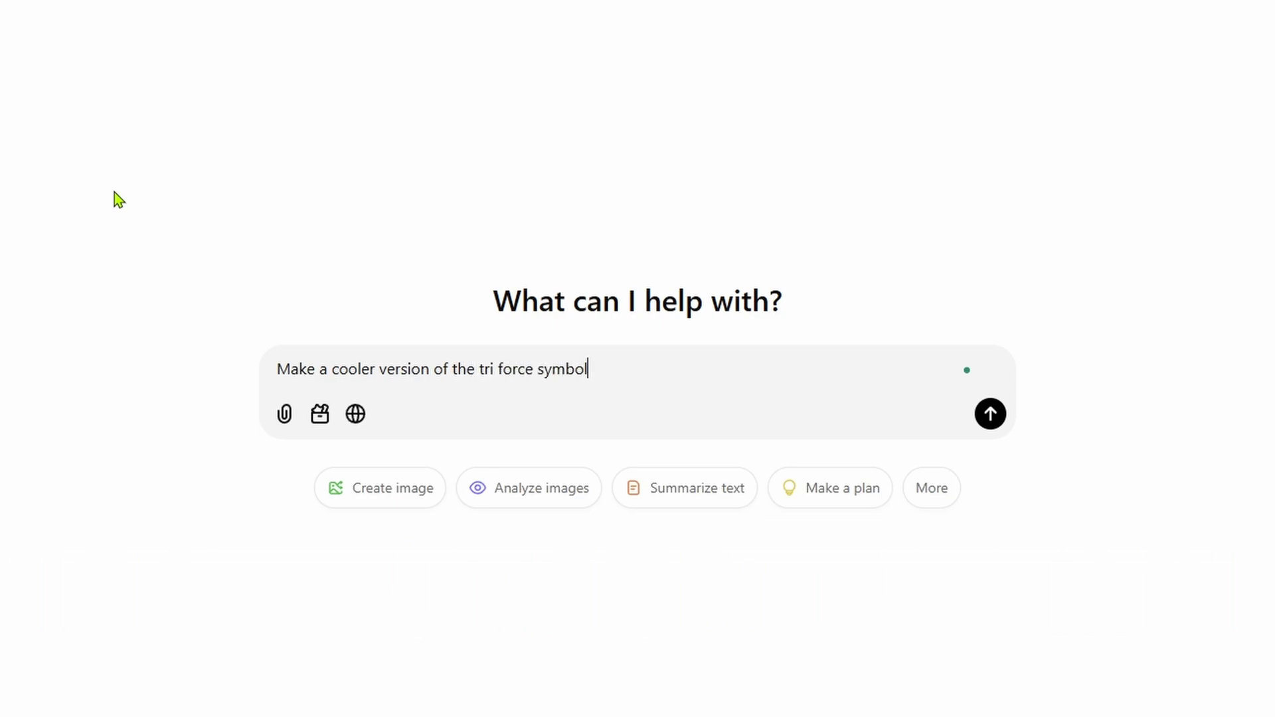
pyautogui.write('. But do it as')
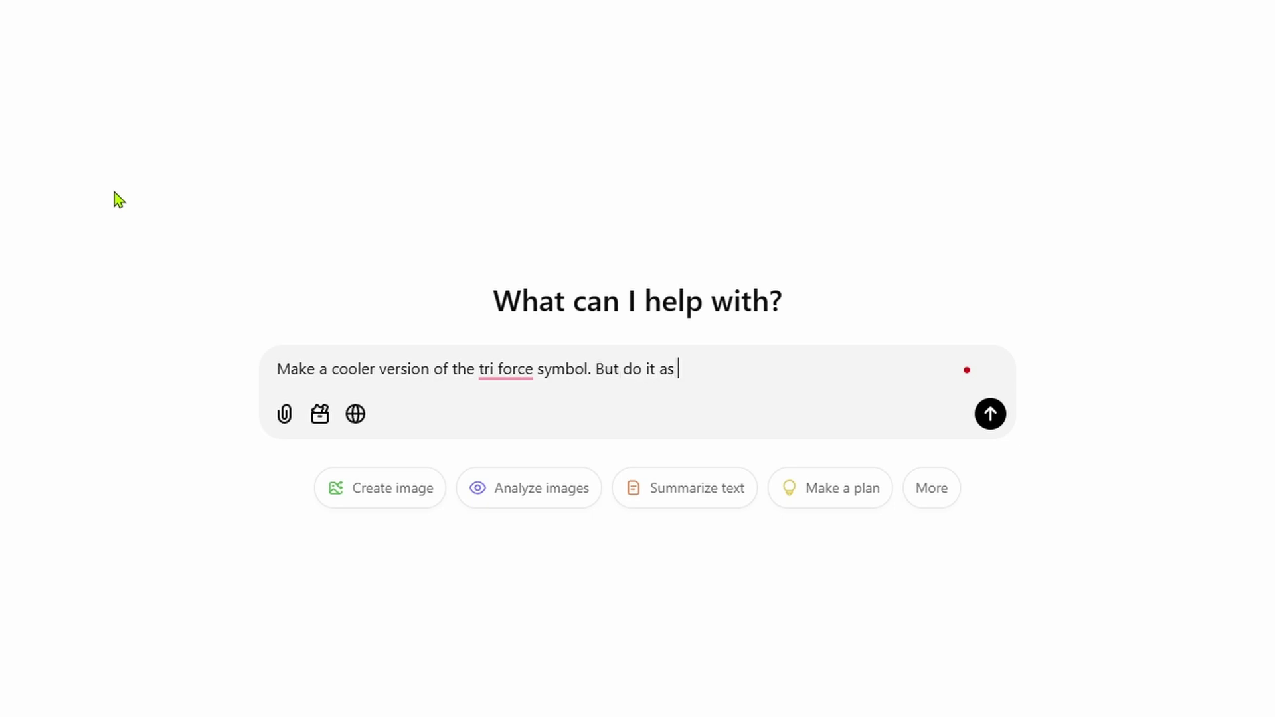
pyautogui.write(' a black and white Silhouette.')
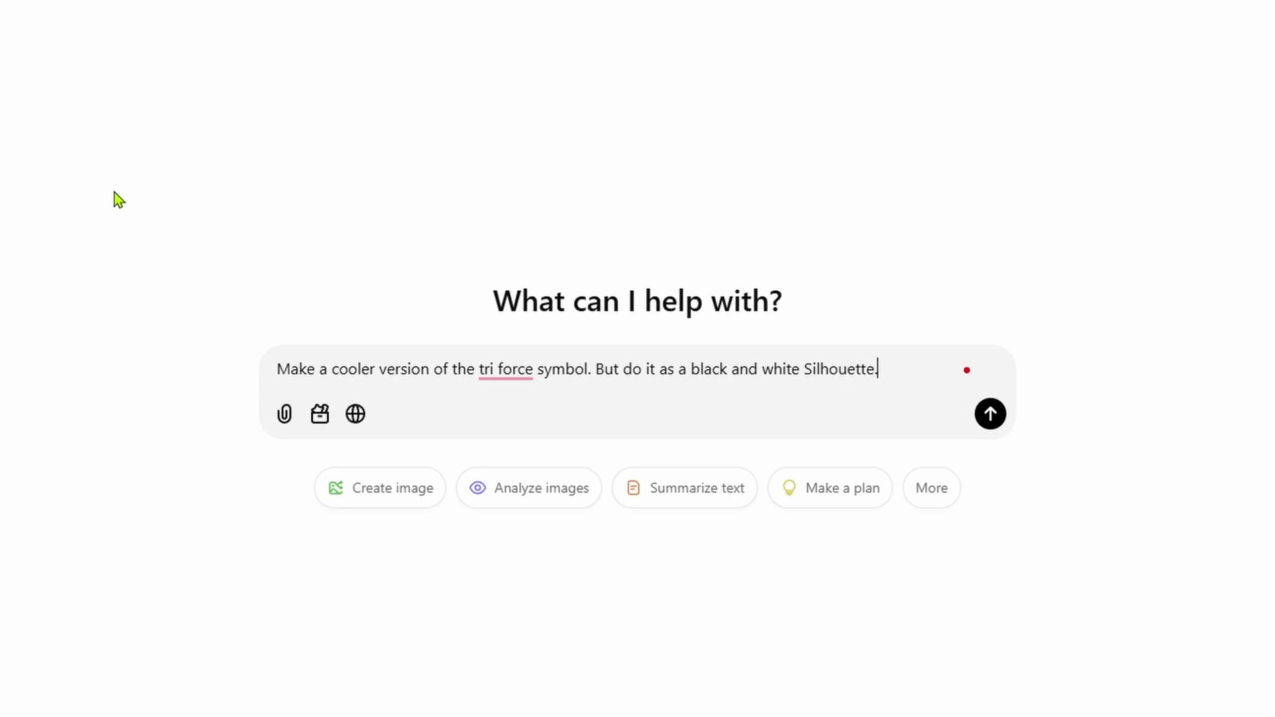
pyautogui.press('Return')
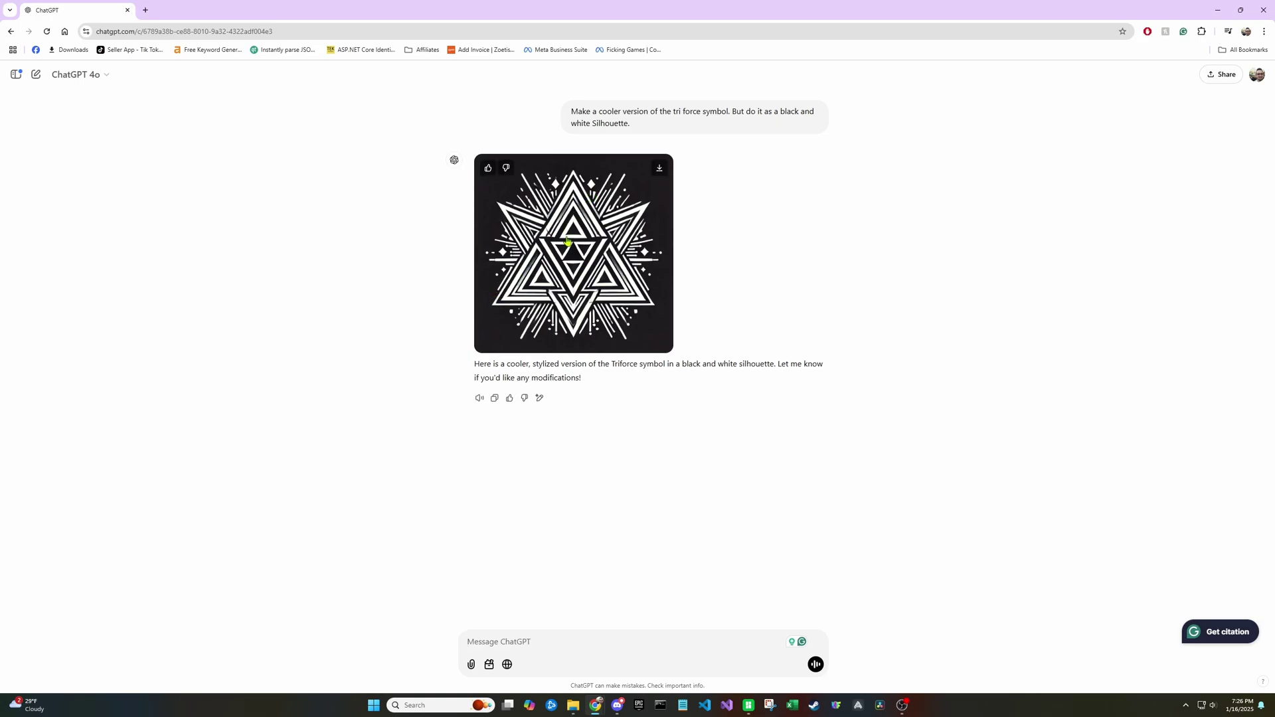
# Download the generated Triforce image and copy it to the clipboard.
pyautogui.click(662, 172)
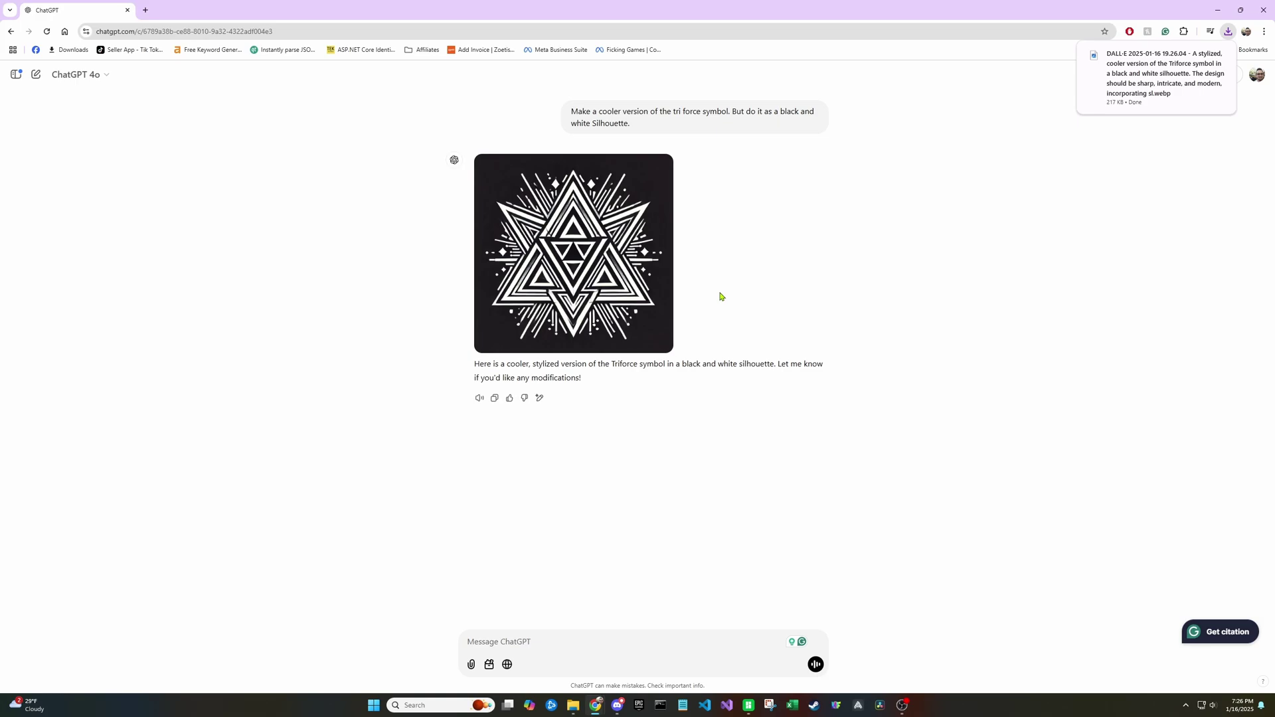
pyautogui.rightClick(584, 275)
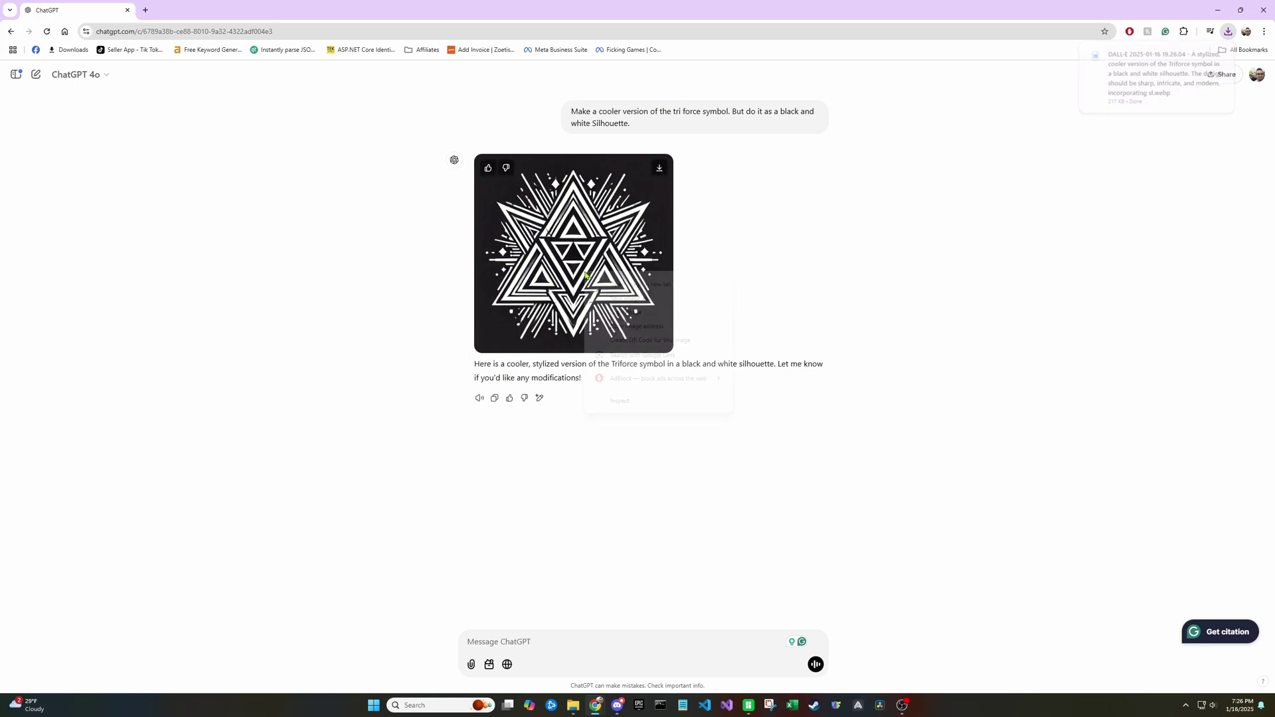
pyautogui.click(629, 314)
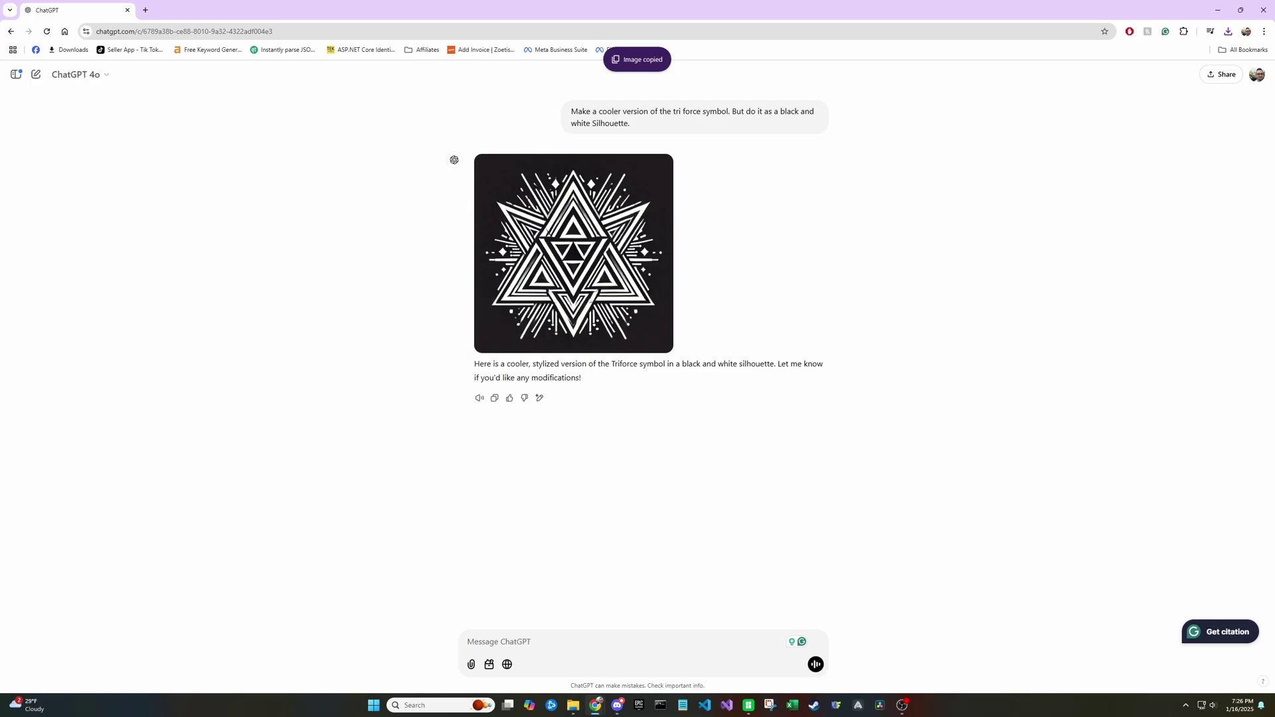
# Launch Inkscape and create a new blank document.
pyautogui.click(409, 705)
pyautogui.write('inks')
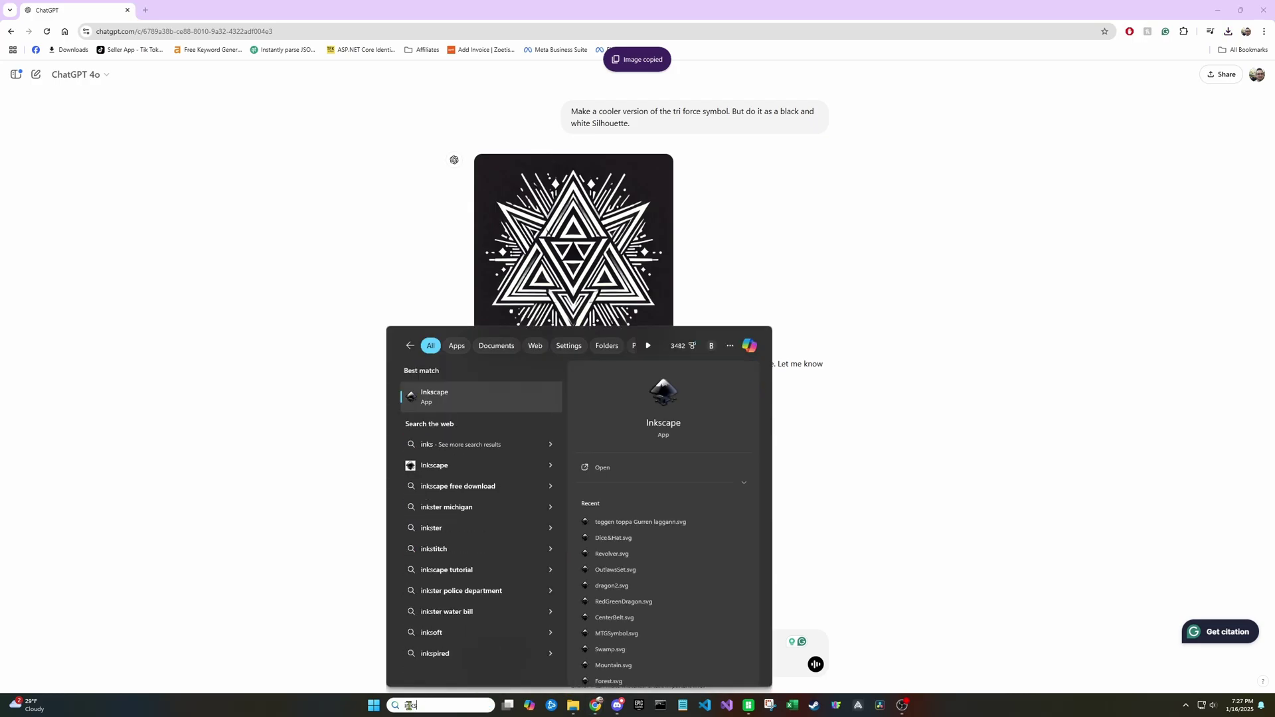
pyautogui.press('Return')
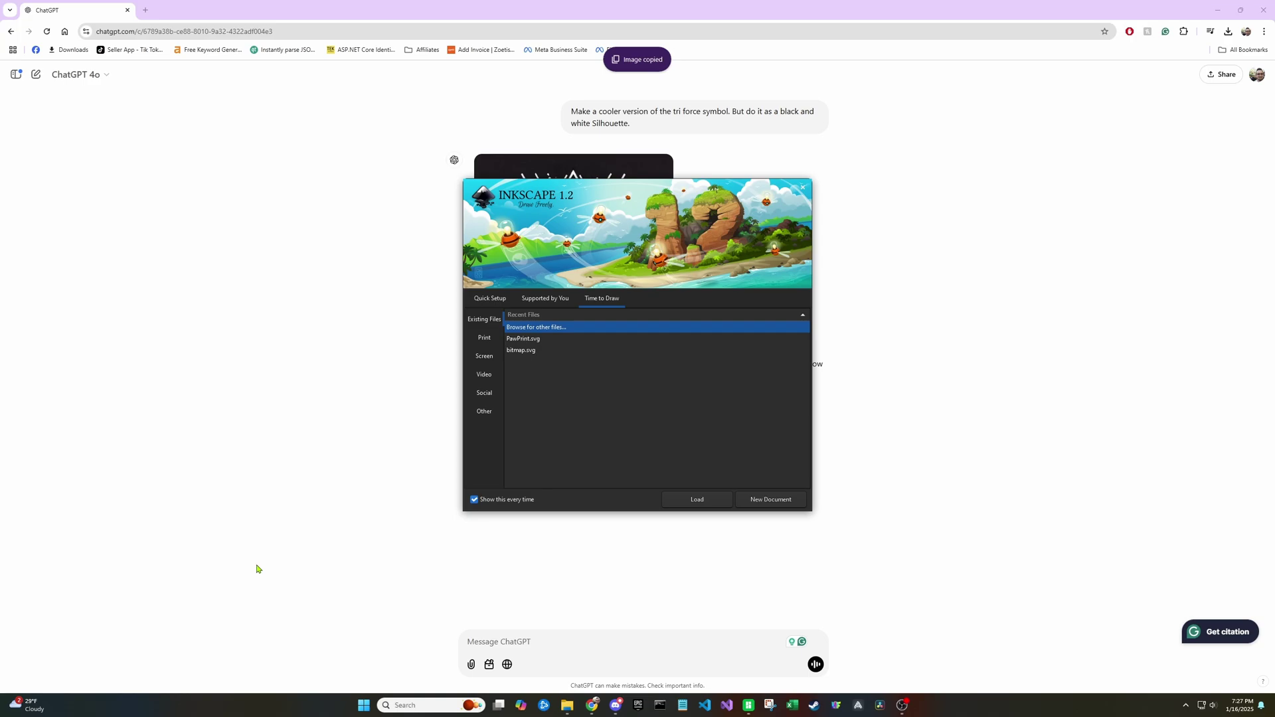
pyautogui.click(769, 504)
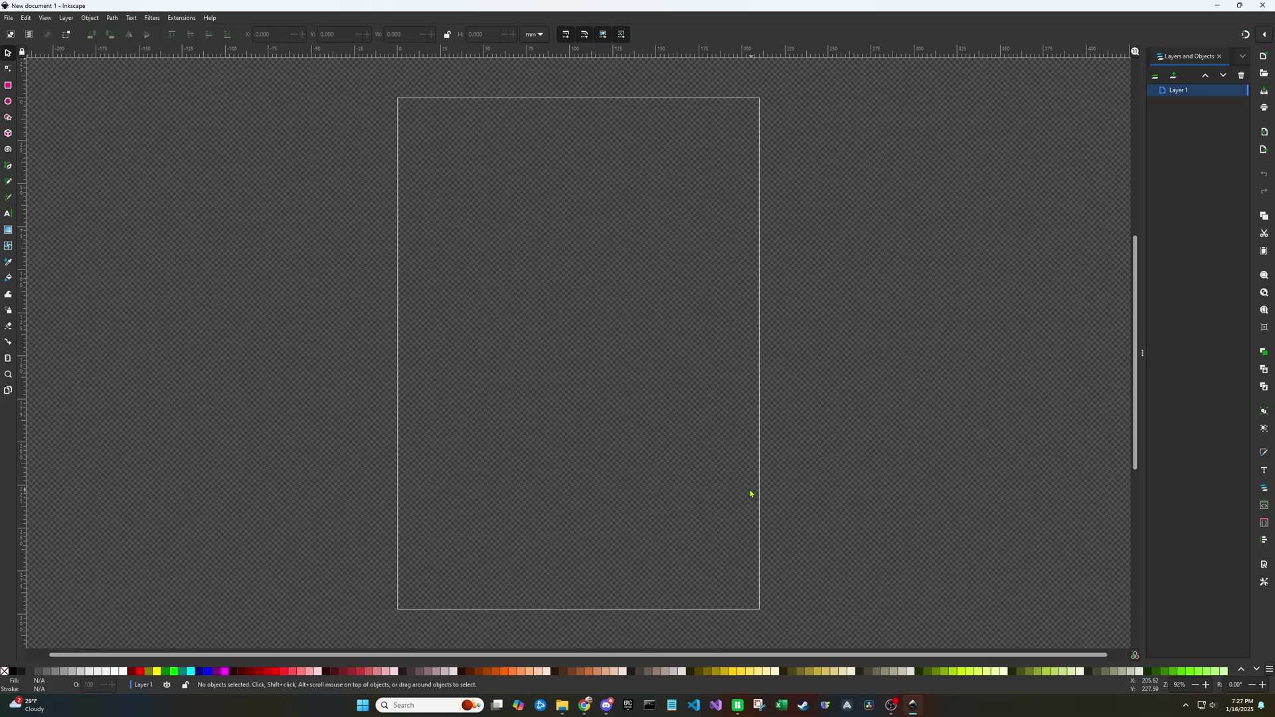
pyautogui.hotkey('ctrl', 'v')
pyautogui.hotkey('ctrl', 'v')
pyautogui.hotkey('ctrl', 'v')
pyautogui.hotkey('ctrl', 'v')
pyautogui.hotkey('ctrl', 'v')
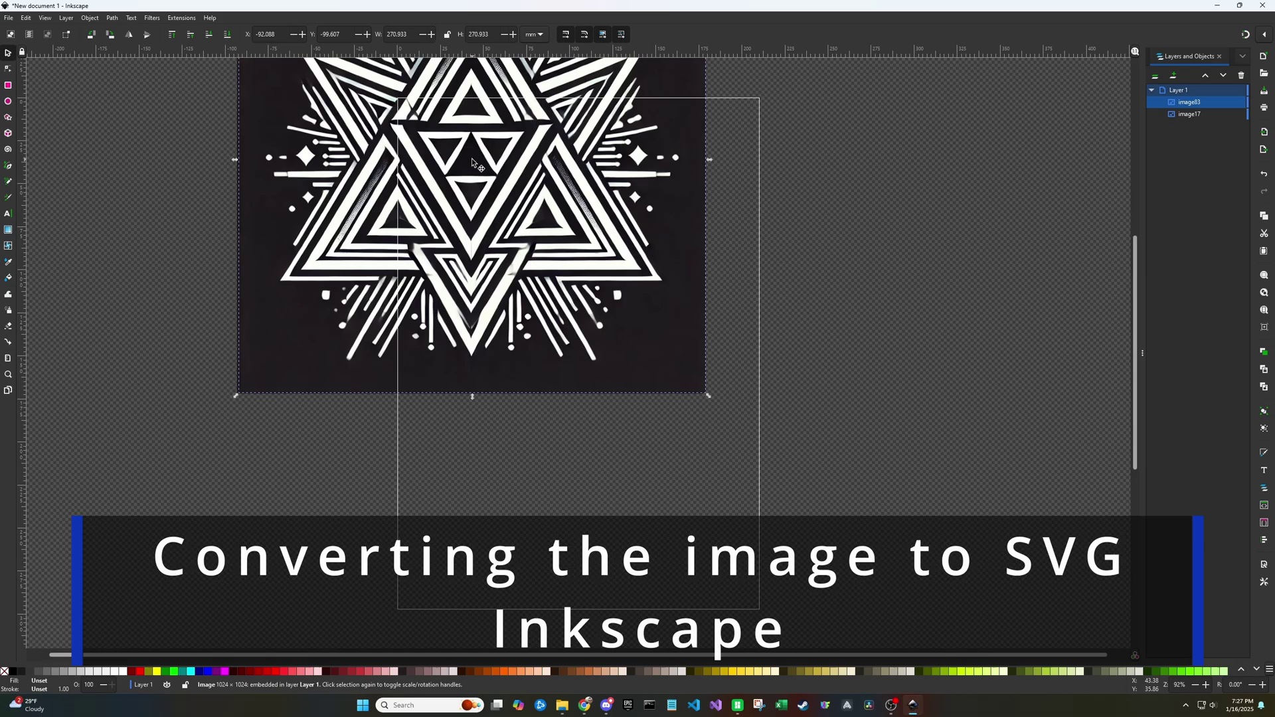
pyautogui.hotkey('ctrl', 'z')
pyautogui.hotkey('ctrl', 'z')
pyautogui.hotkey('ctrl', 'z')
pyautogui.hotkey('ctrl', 'z')
pyautogui.hotkey('ctrl', 'z')
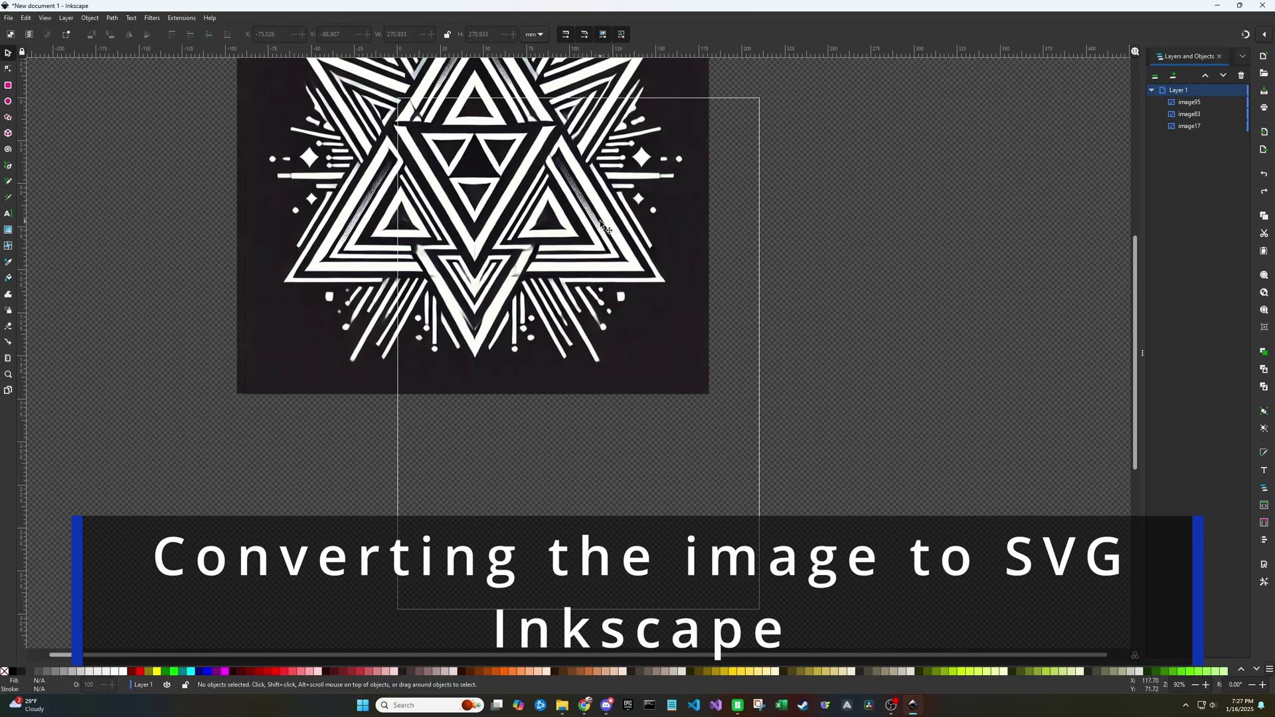
# Paste the copied Triforce image into the document and scale it down to about 79 mm square.
pyautogui.rightClick(479, 194)
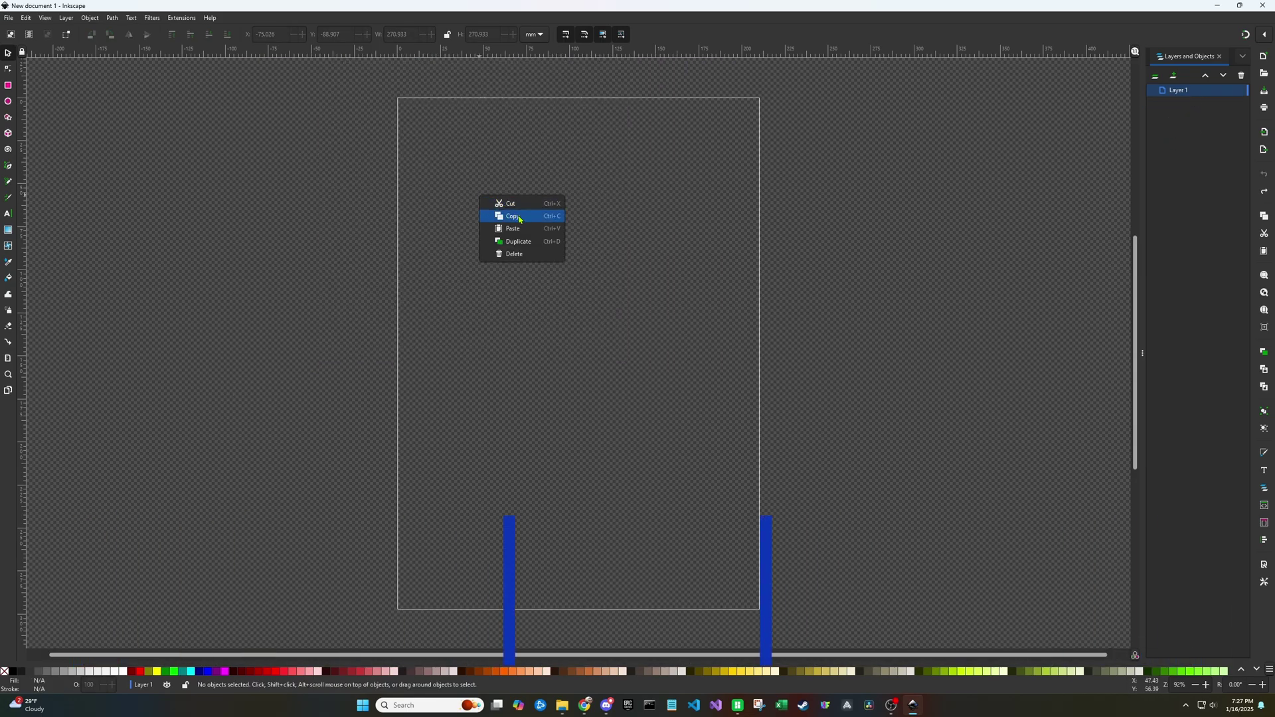
pyautogui.click(525, 232)
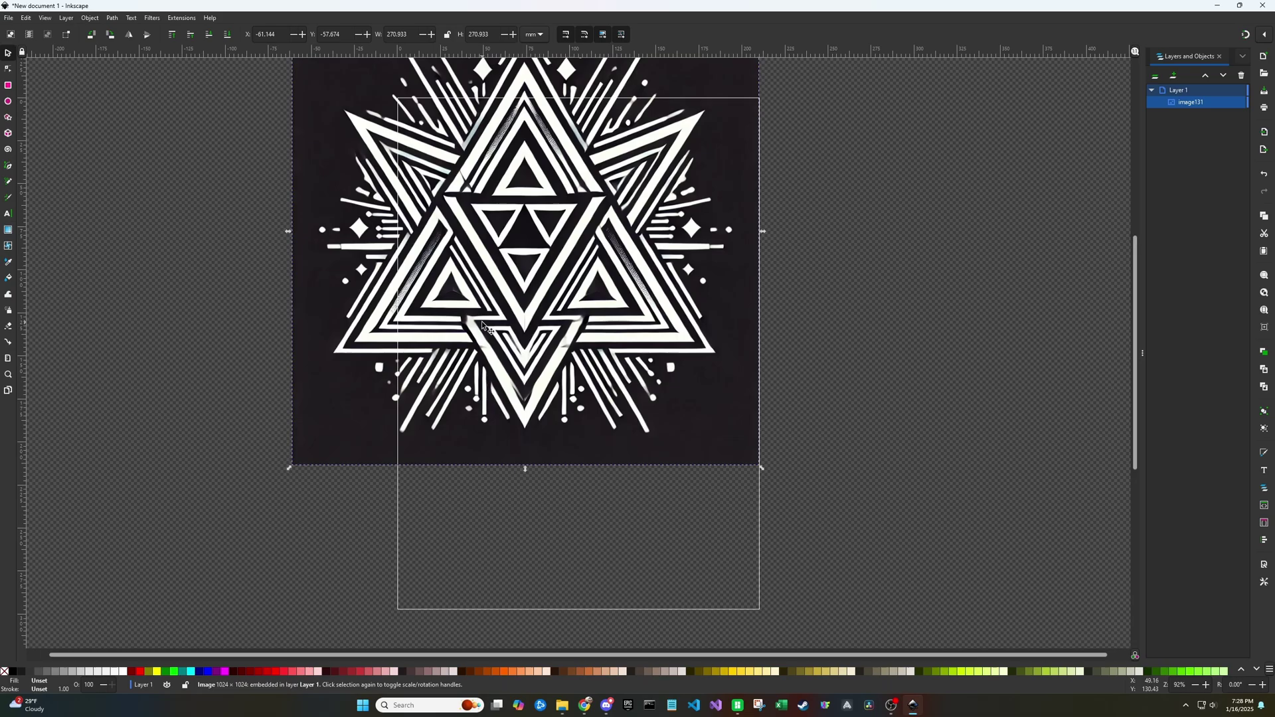
pyautogui.scroll(4, 483, 325)
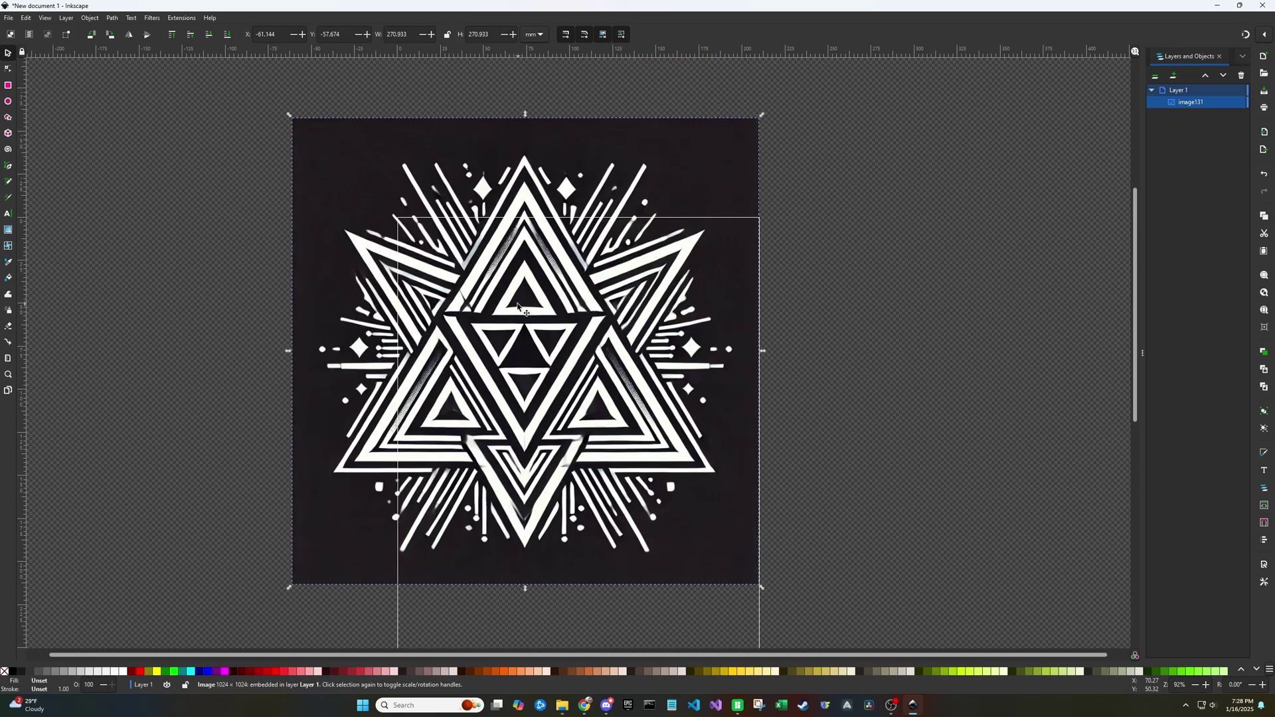
pyautogui.keyDown('ctrl'); pyautogui.moveTo(517, 303); pyautogui.dragTo(419, 207); pyautogui.keyUp('ctrl')
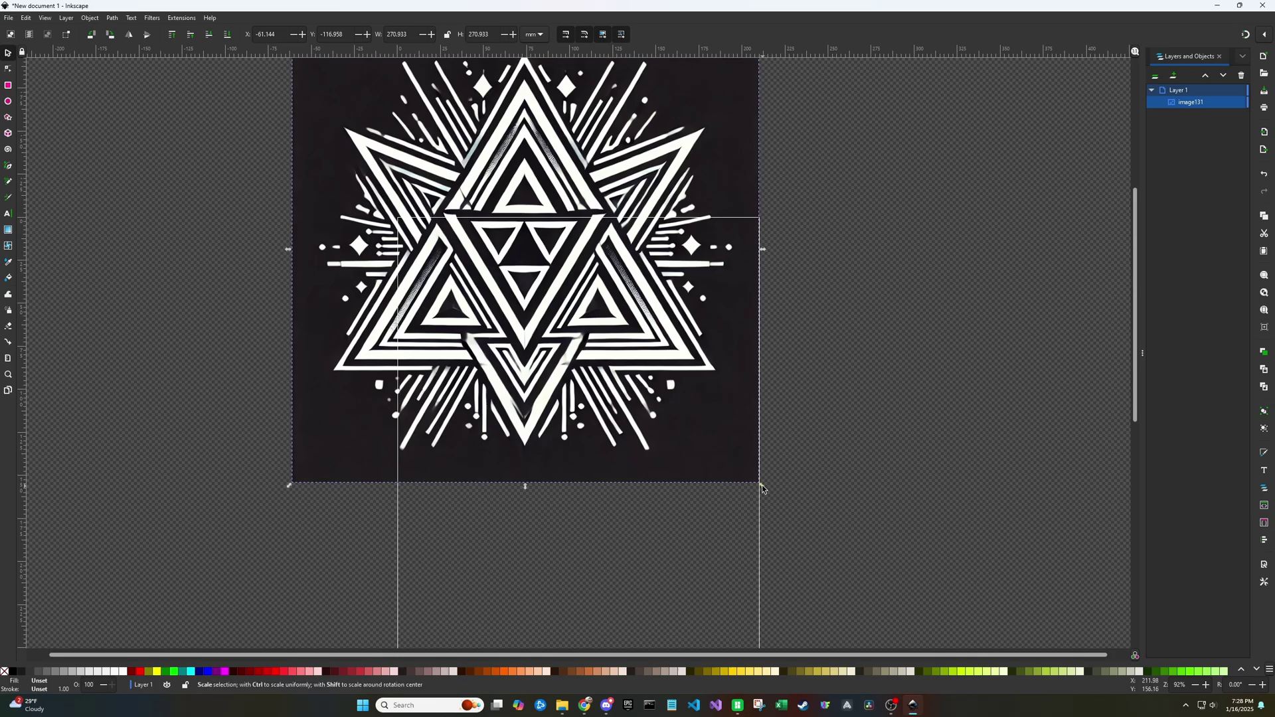
pyautogui.moveTo(762, 489); pyautogui.dragTo(599, 321)
pyautogui.keyDown('ctrl'); pyautogui.scroll(3, 546, 251); pyautogui.keyUp('ctrl')
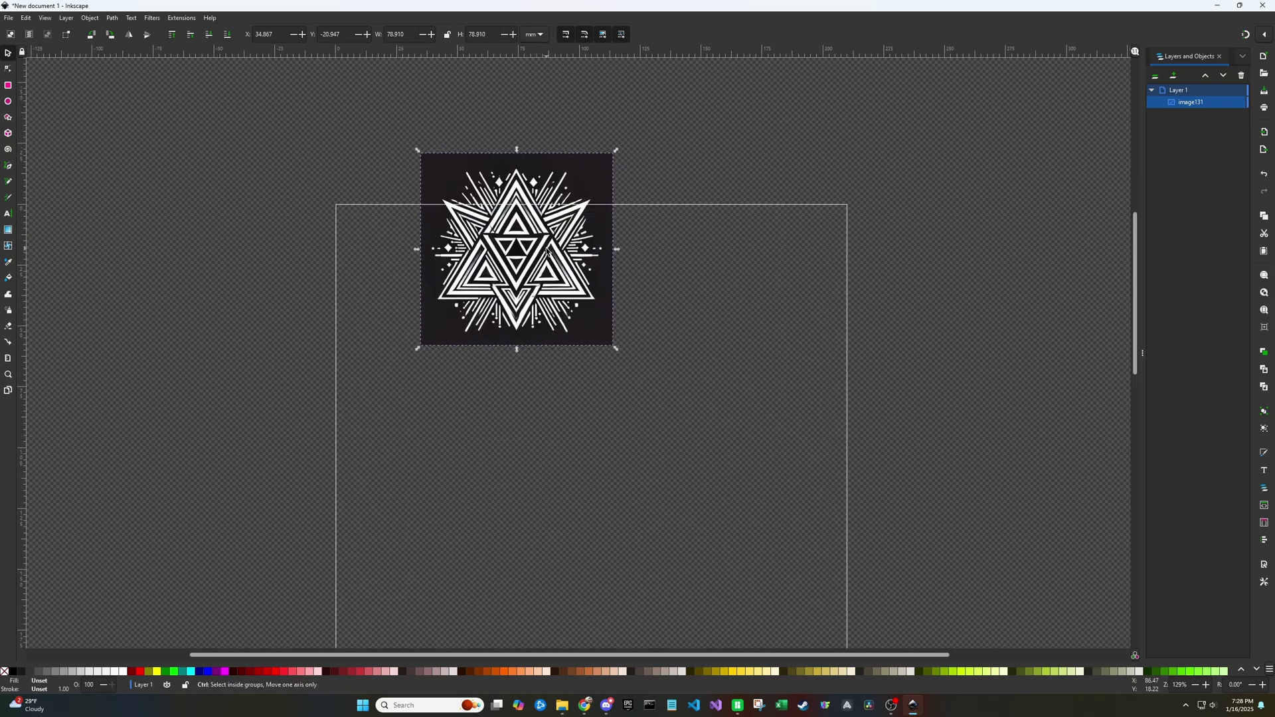
# Move the image so it roughly straddles the page's upper-left corner, with its centre near the origin.
pyautogui.moveTo(569, 275); pyautogui.dragTo(244, 191)
pyautogui.keyDown('ctrl'); pyautogui.scroll(-1, 438, 203); pyautogui.keyUp('ctrl')
pyautogui.scroll(1, 176, 204)
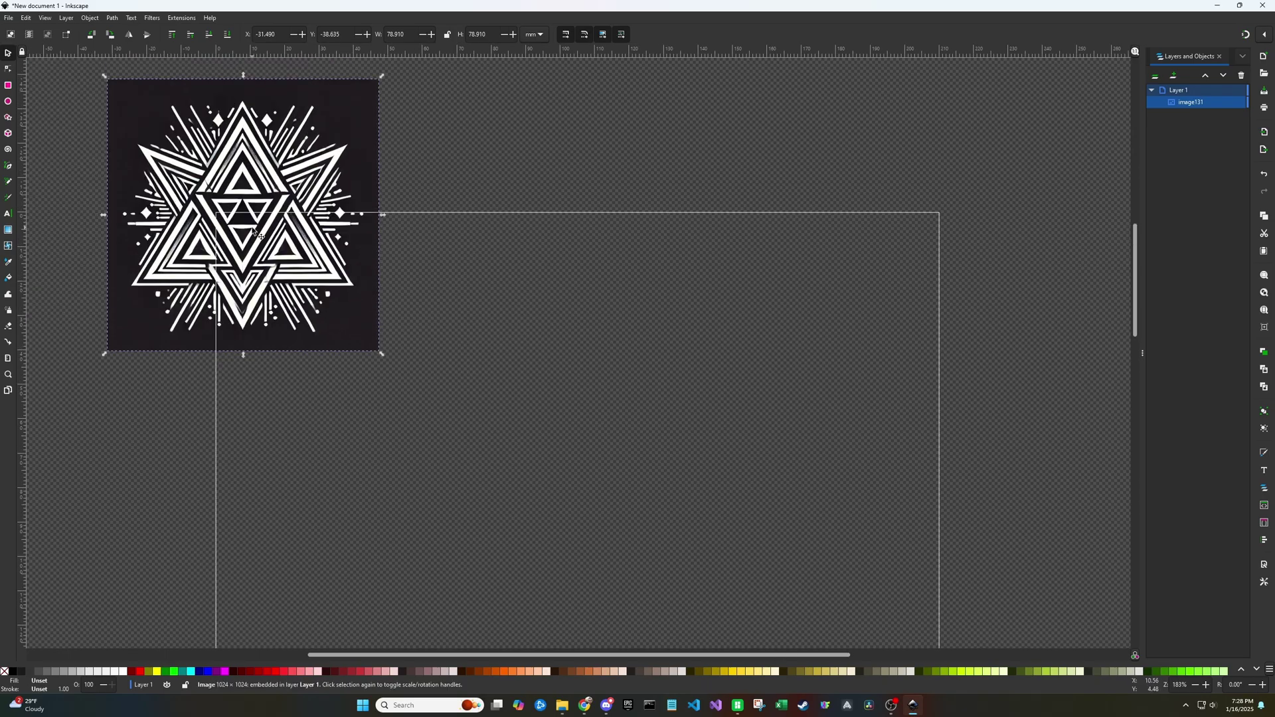
pyautogui.moveTo(260, 234); pyautogui.dragTo(259, 229)
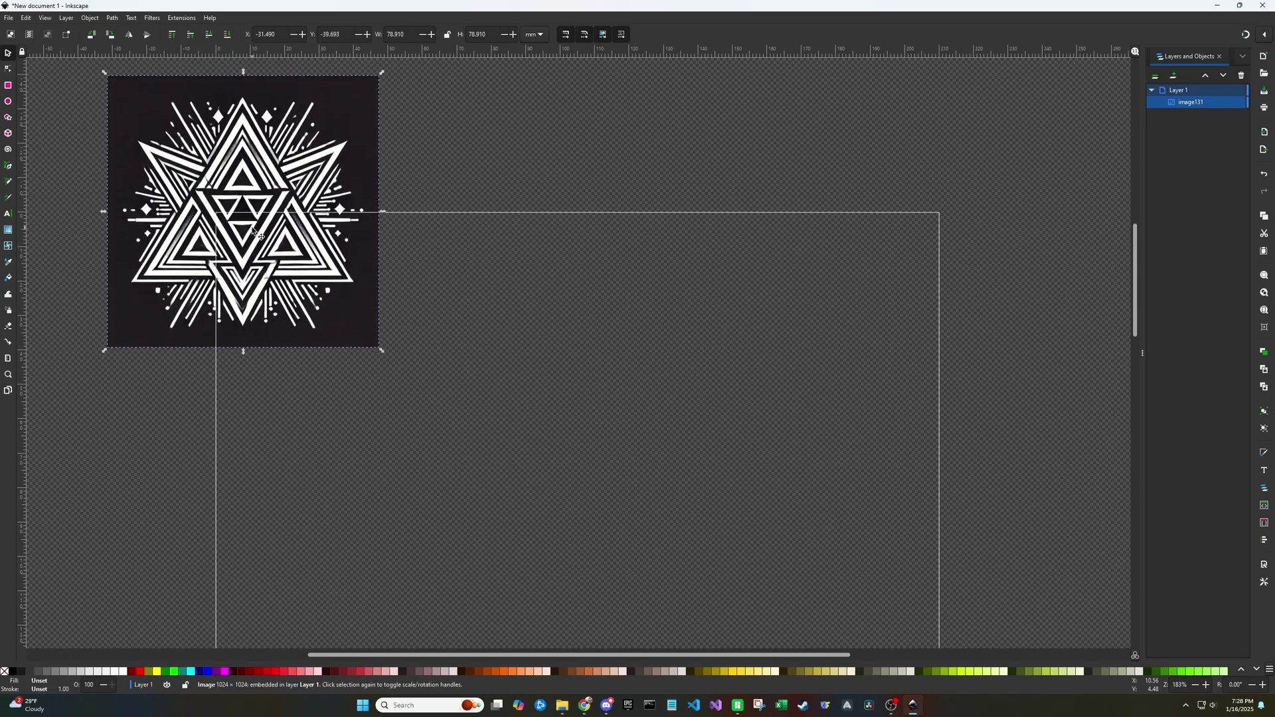
pyautogui.keyDown('ctrl'); pyautogui.scroll(3, 206, 207); pyautogui.keyUp('ctrl')
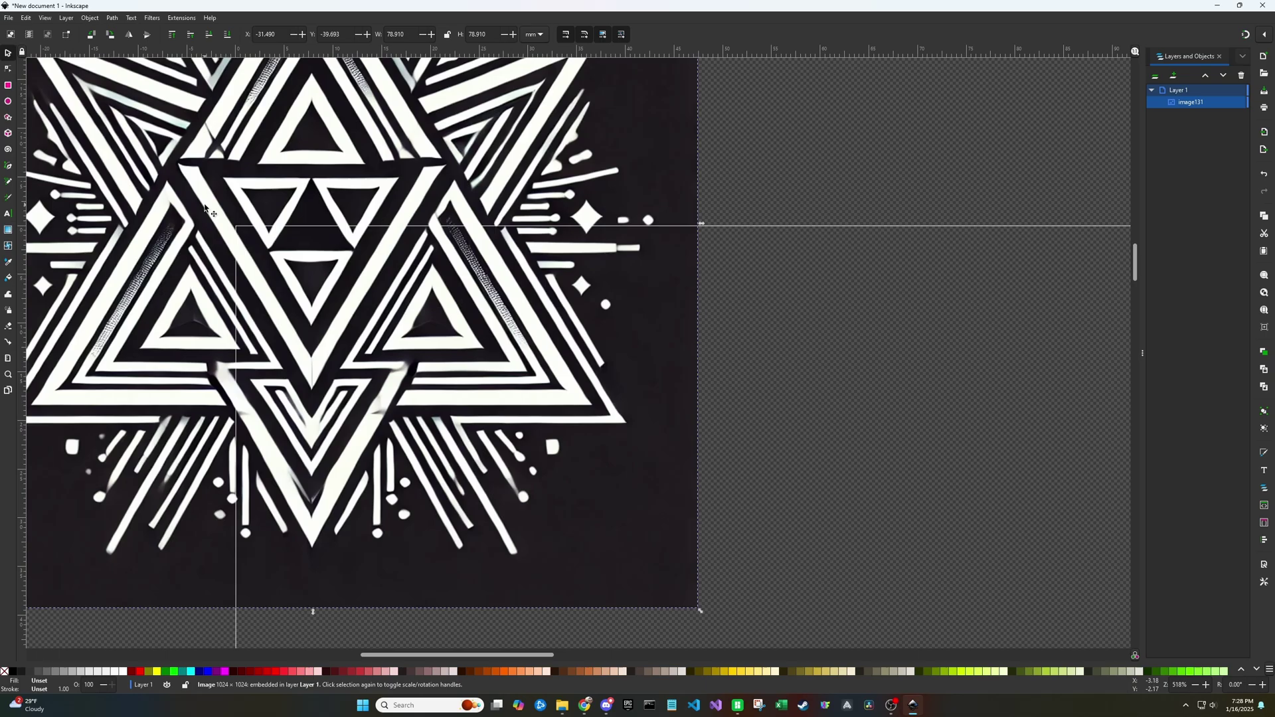
# Nudge the image until it is centred on the page's upper-left corner, at X -39.427 mm and Y -39.420 mm.
pyautogui.press('Down')
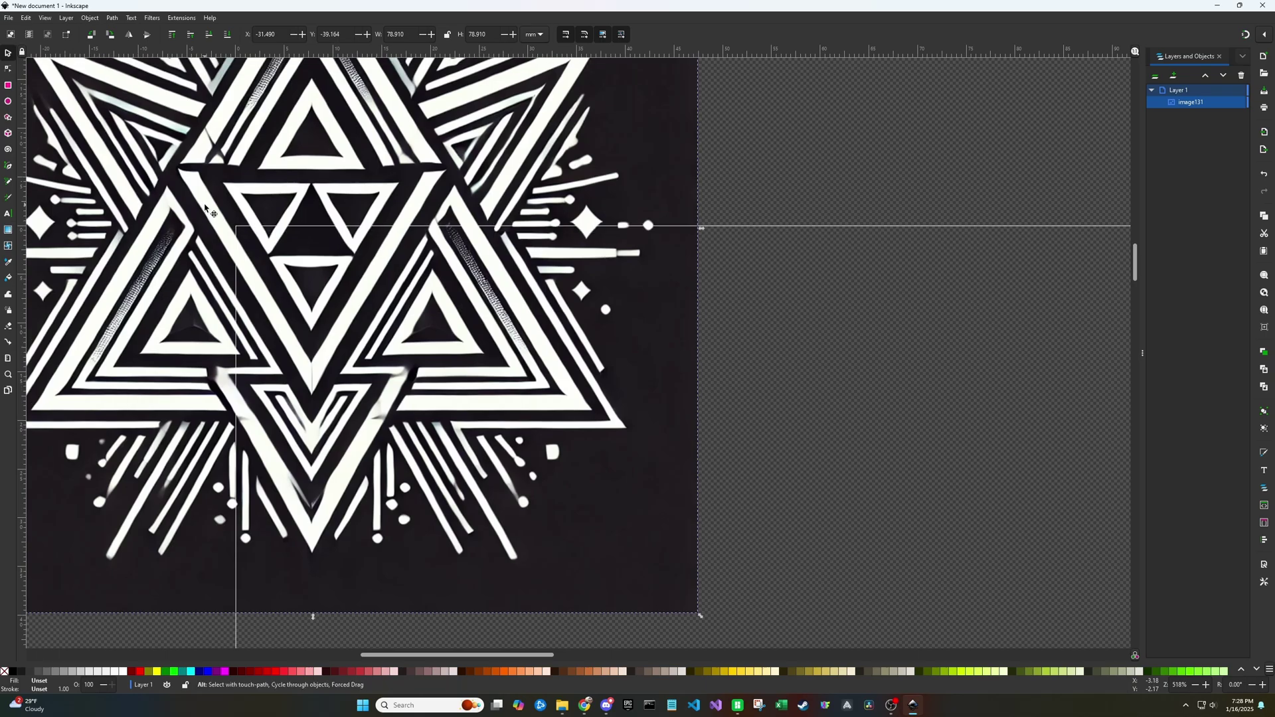
pyautogui.hotkey('alt', 'Up')
pyautogui.hotkey('alt', 'Up')
pyautogui.hotkey('alt', 'Up')
pyautogui.hotkey('alt', 'Up')
pyautogui.hotkey('alt', 'Up')
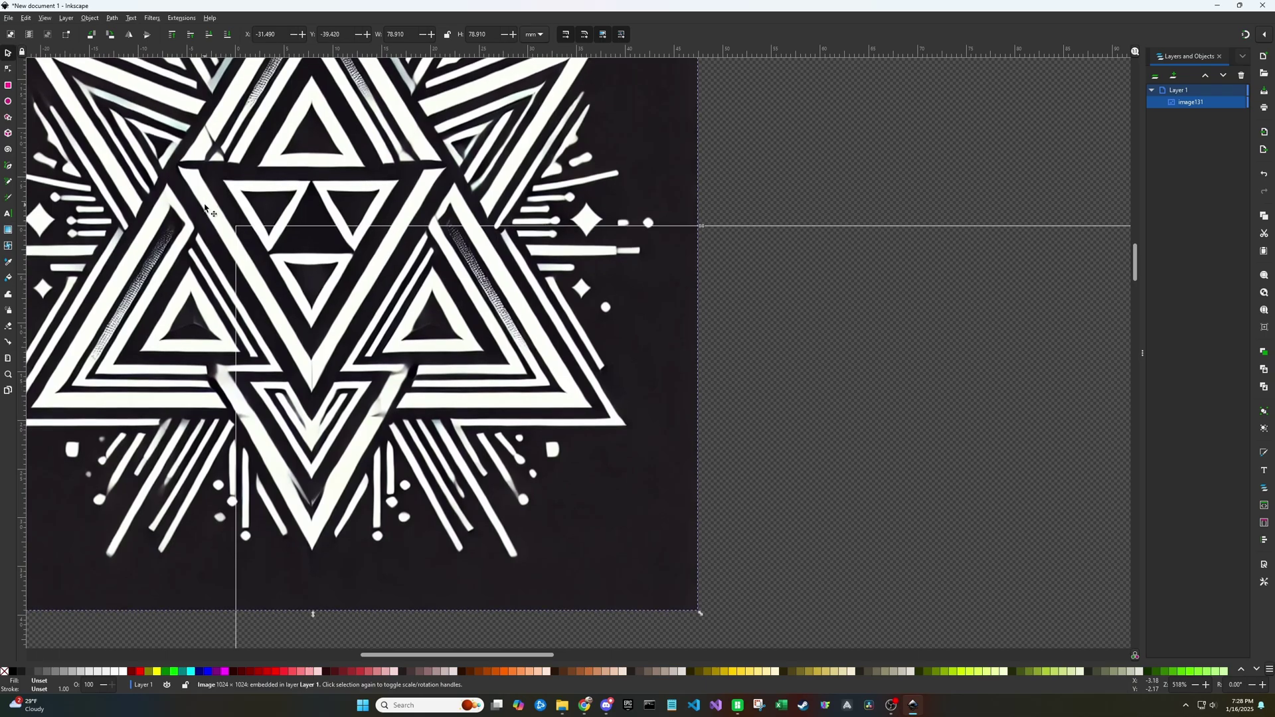
pyautogui.press('Left')
pyautogui.press('Left')
pyautogui.press('Left')
pyautogui.press('Left')
pyautogui.press('Left')
pyautogui.press('Left')
pyautogui.press('Left')
pyautogui.press('Left')
pyautogui.press('Left')
pyautogui.press('Left')
pyautogui.press('Left')
pyautogui.press('Left')
pyautogui.press('Left')
pyautogui.press('Left')
pyautogui.press('Left')
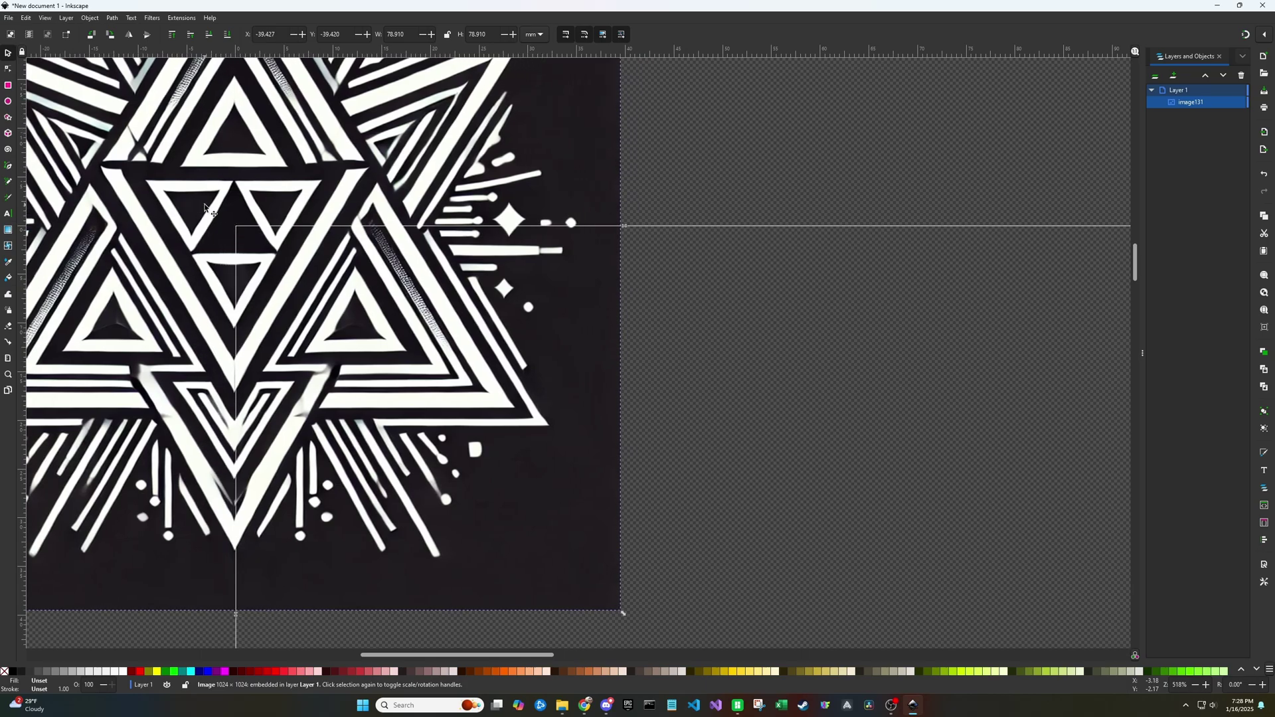
pyautogui.keyDown('ctrl'); pyautogui.scroll(-3, 399, 299); pyautogui.keyUp('ctrl')
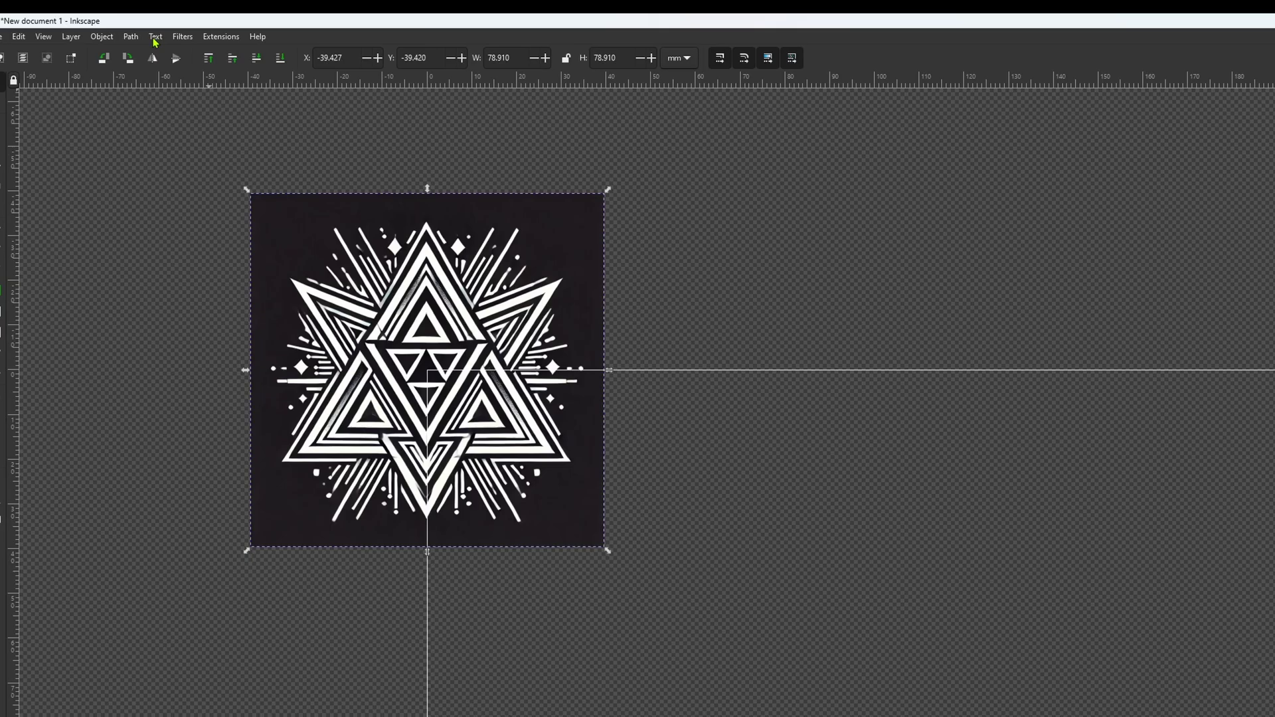
# Open Trace Bitmap for the selected Triforce image.
pyautogui.click(131, 18)
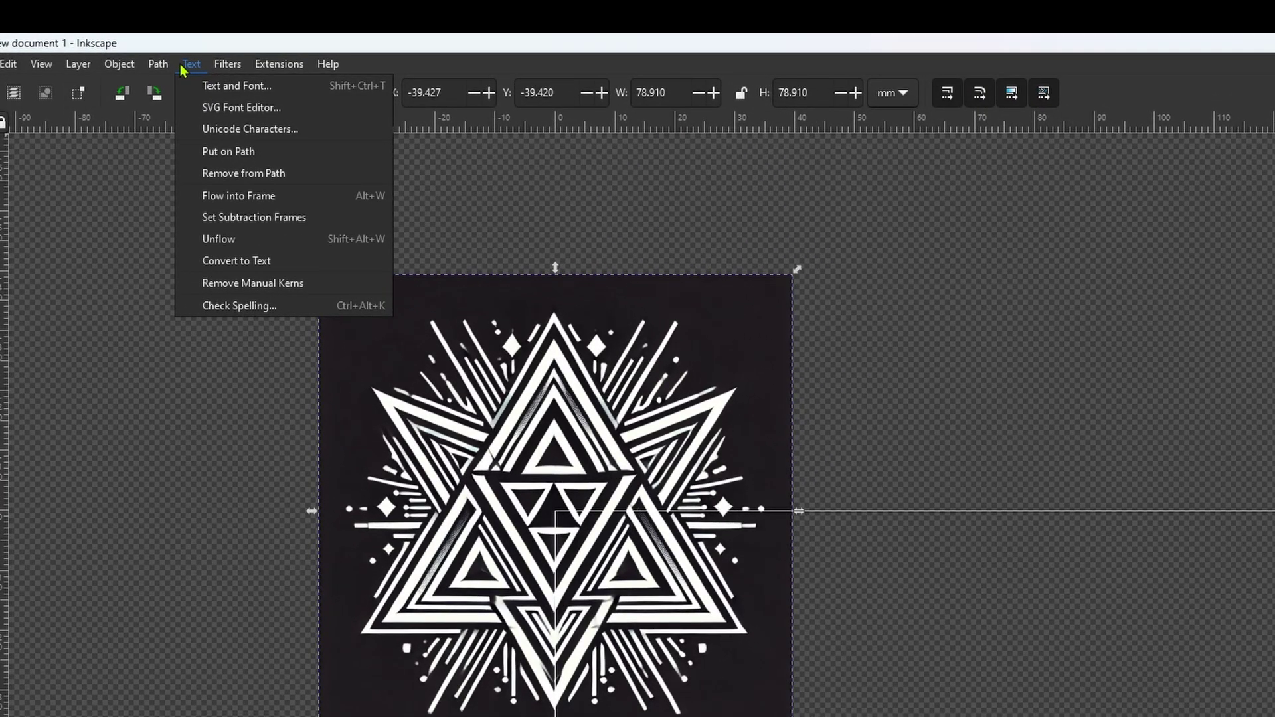
pyautogui.moveTo(161, 66)
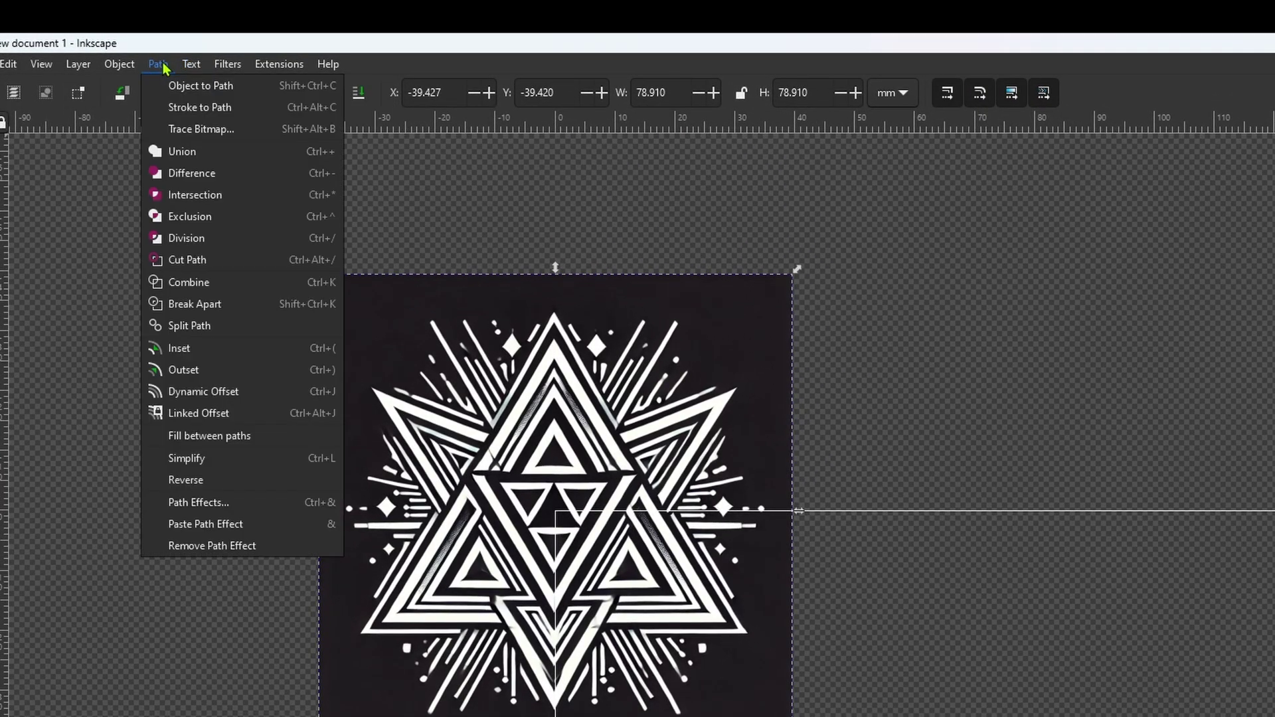
pyautogui.click(200, 130)
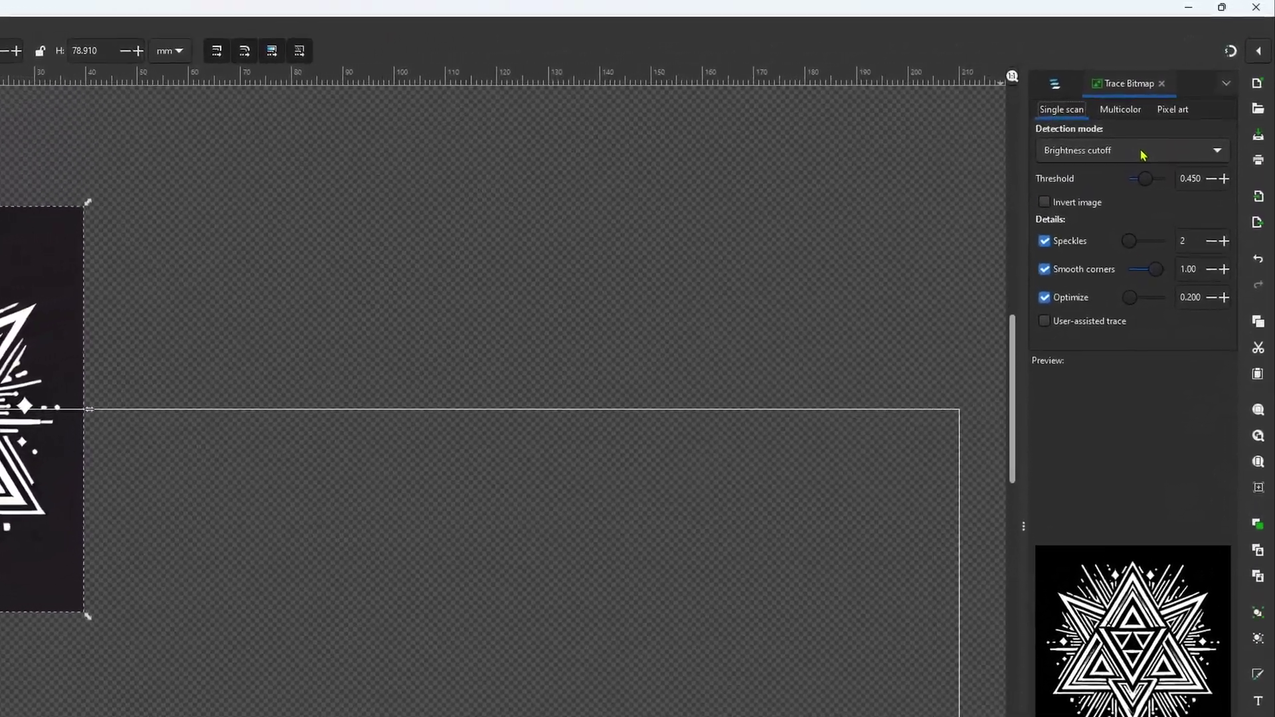
# Try Edge detection and Color quantization as the trace's detection mode, and return it to Brightness cutoff.
pyautogui.click(1140, 150)
pyautogui.click(1104, 179)
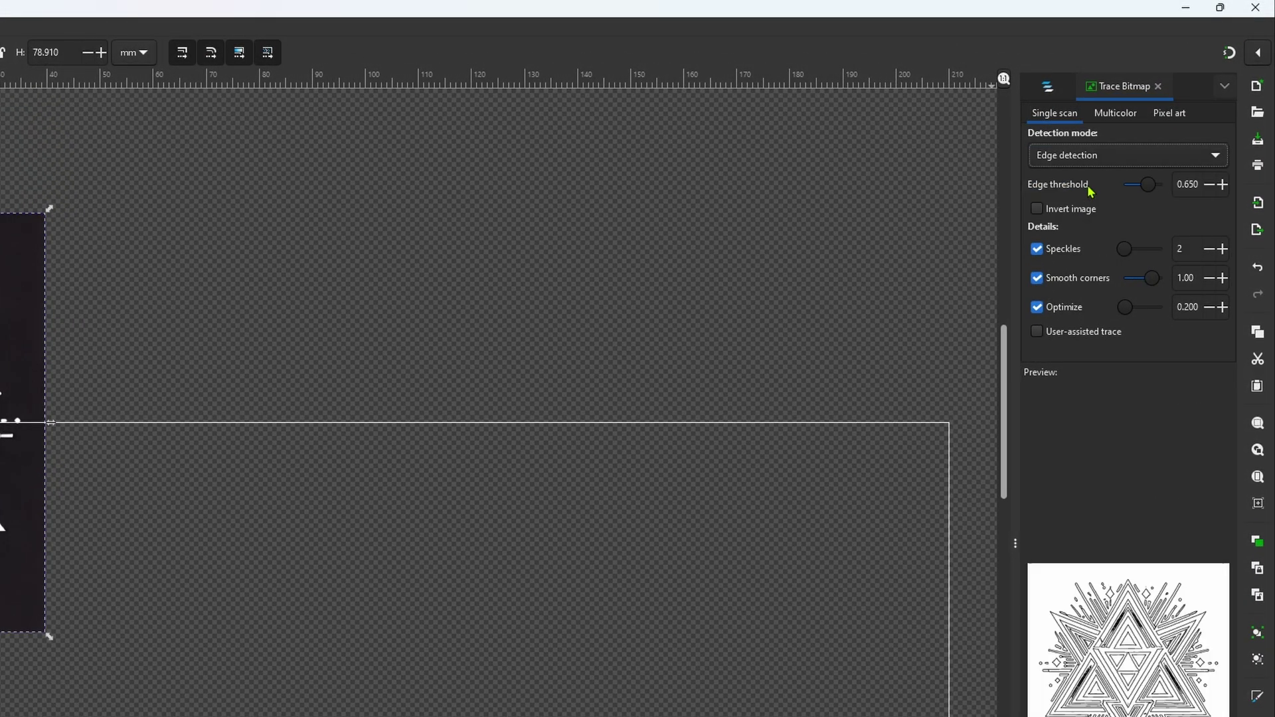
pyautogui.click(392, 524)
pyautogui.click(42, 423)
pyautogui.click(1145, 160)
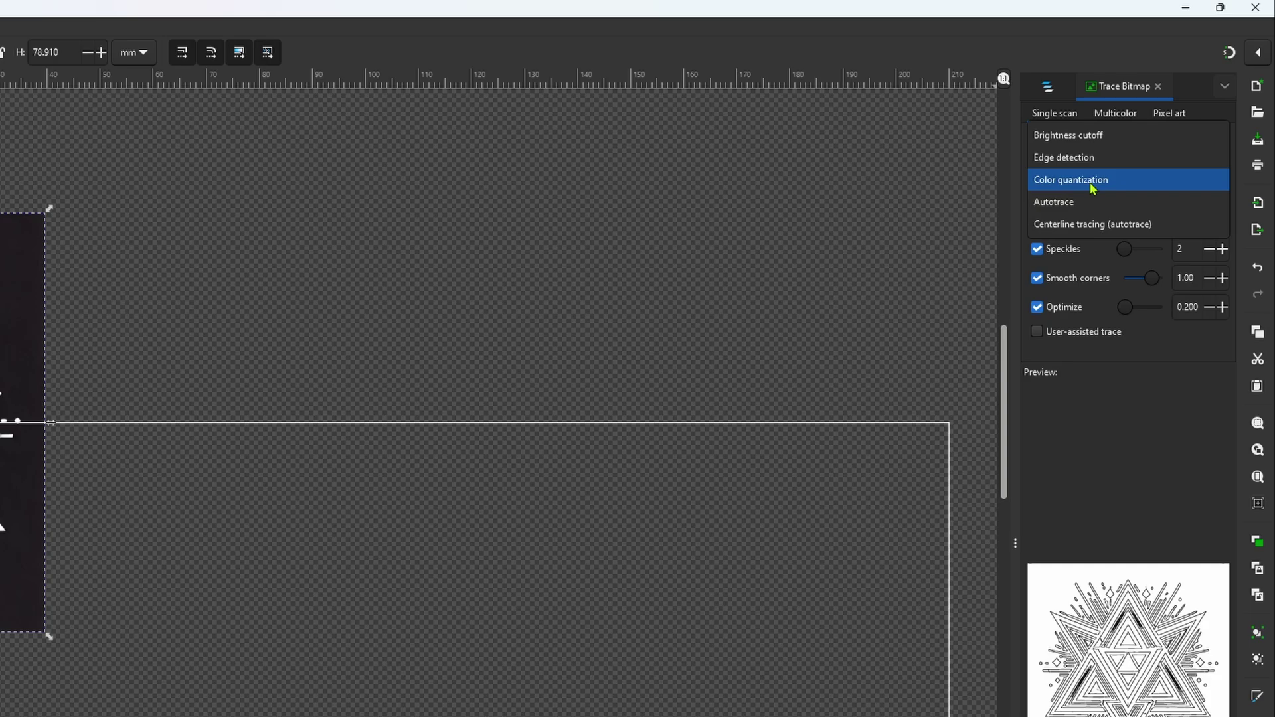
pyautogui.click(1091, 182)
pyautogui.click(1121, 160)
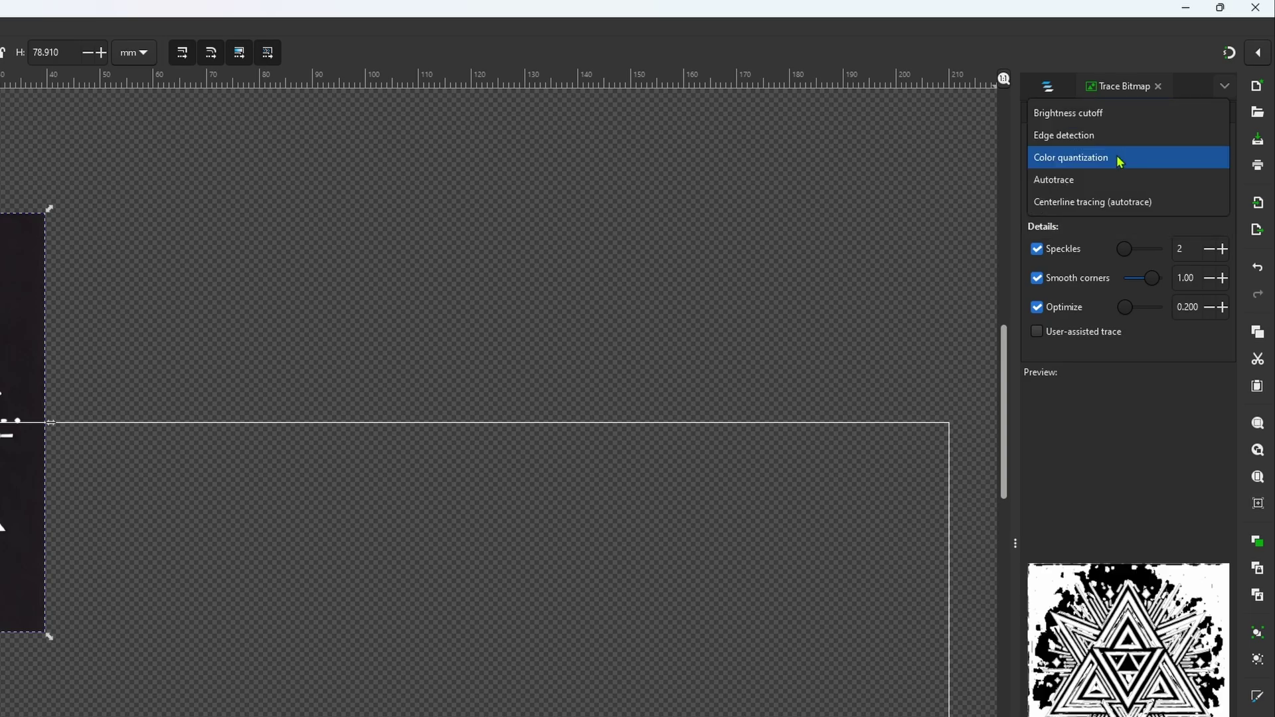
pyautogui.click(1087, 112)
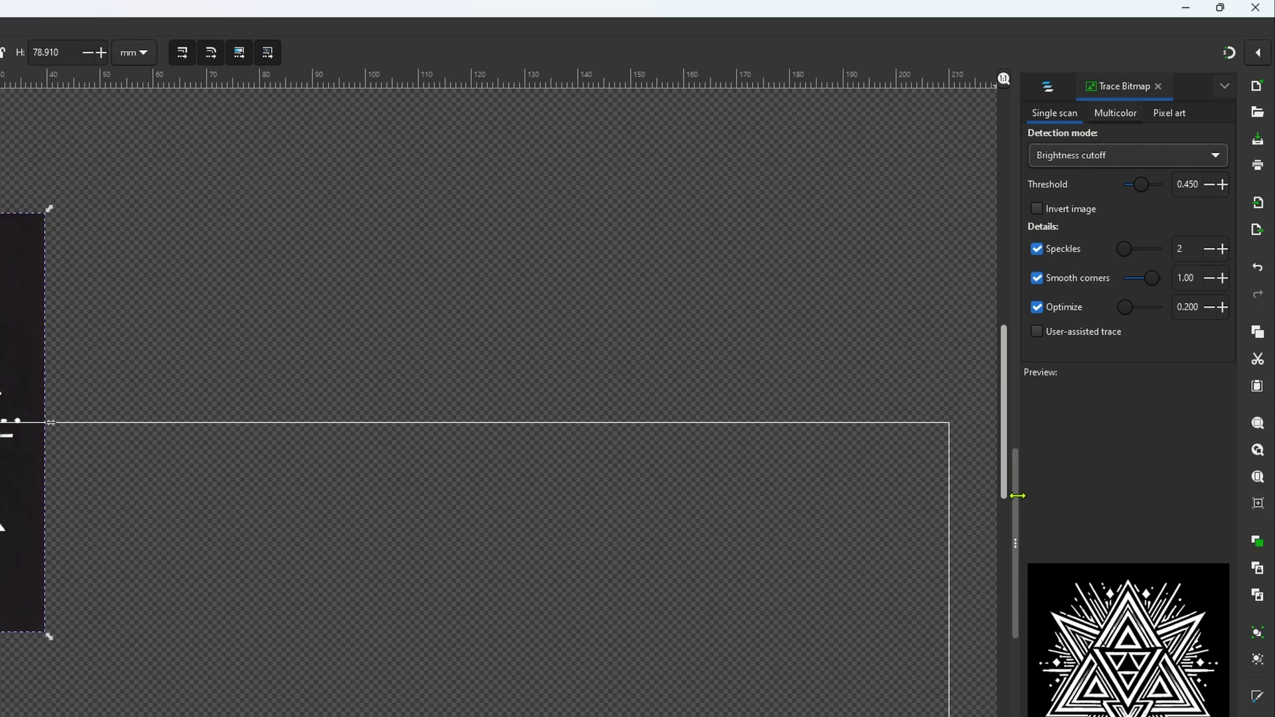
# Widen the Trace Bitmap area to enlarge its preview and set the brightness threshold to 0.338.
pyautogui.moveTo(1014, 493); pyautogui.dragTo(695, 513)
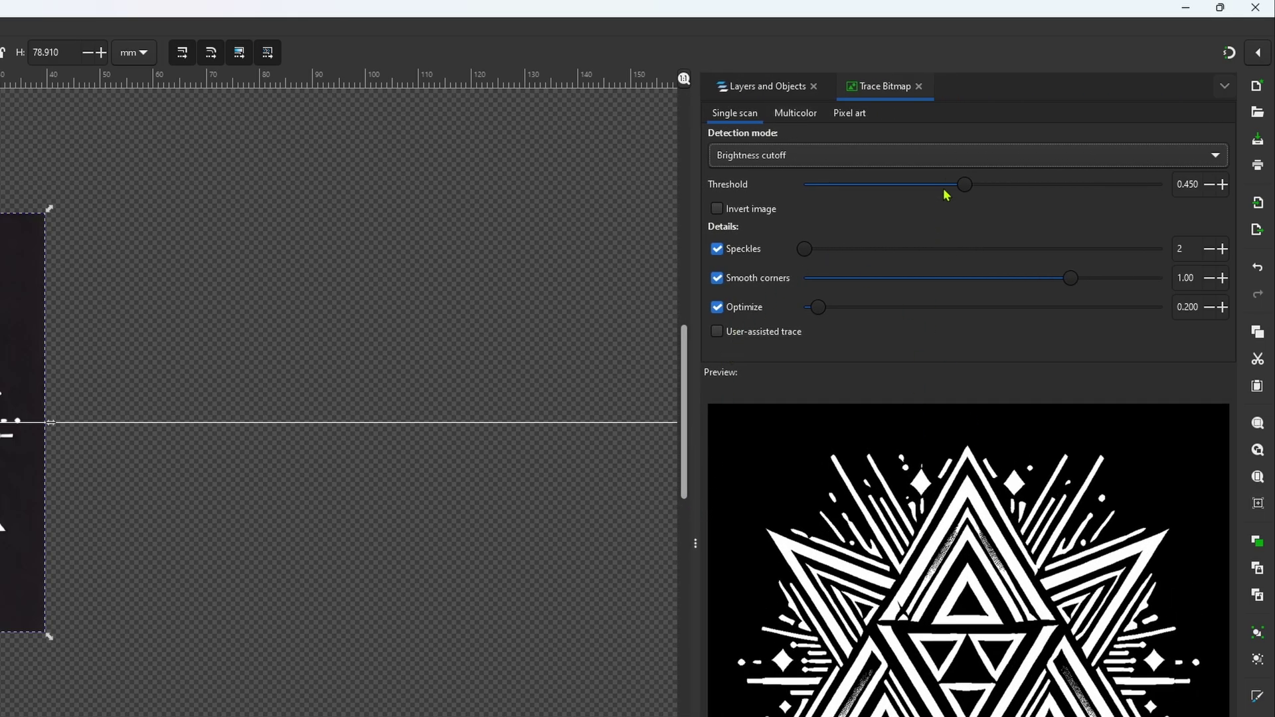
pyautogui.moveTo(968, 188)
pyautogui.mouseDown()
pyautogui.moveTo(802, 199)
pyautogui.moveTo(1044, 239)
pyautogui.moveTo(1196, 237)
pyautogui.moveTo(830, 191)
pyautogui.moveTo(959, 205)
pyautogui.moveTo(840, 202)
pyautogui.moveTo(931, 210)
pyautogui.mouseUp()
# Preview the trace with Edge detection as the detection mode, and return the mode to Brightness cutoff.
pyautogui.click(971, 163)
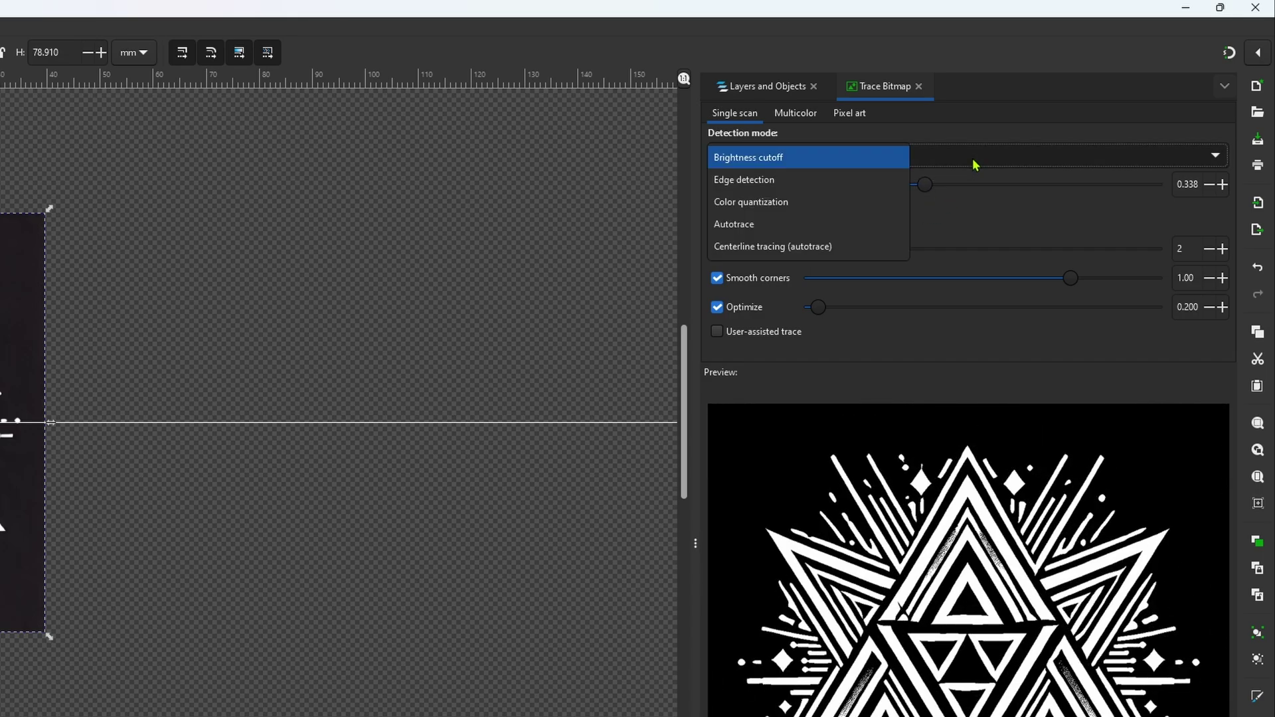
pyautogui.click(866, 180)
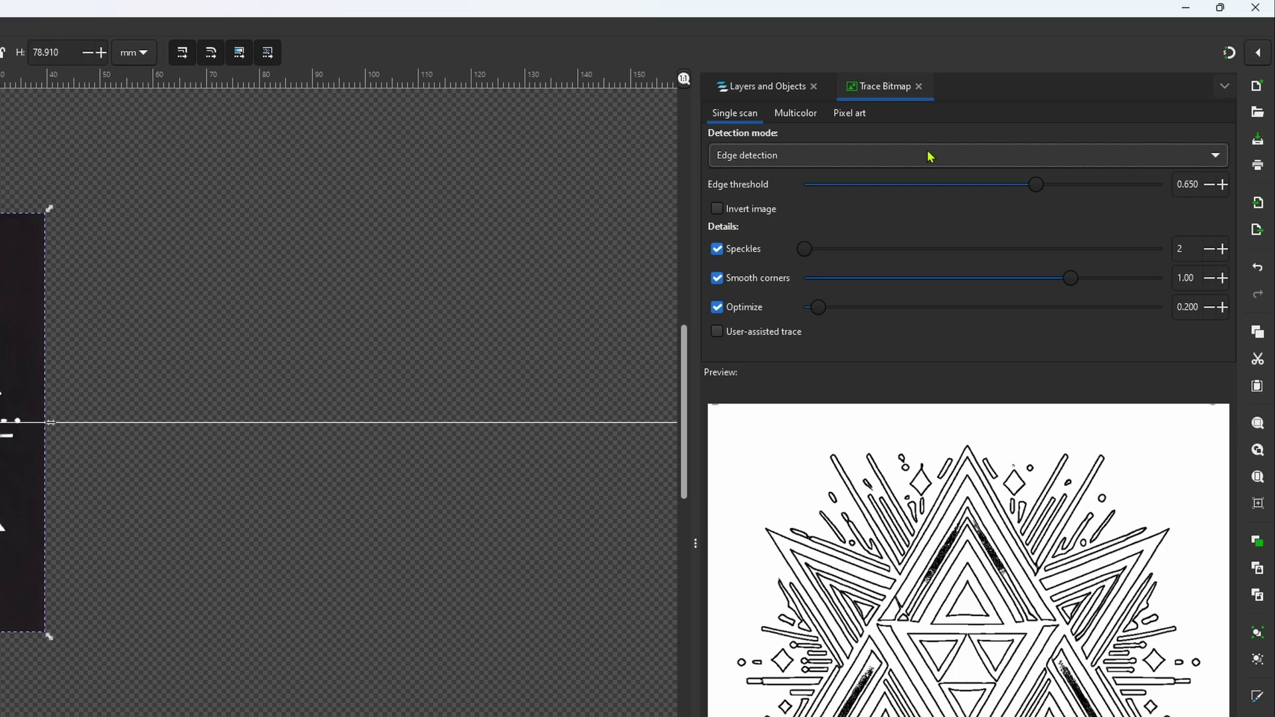
pyautogui.click(803, 161)
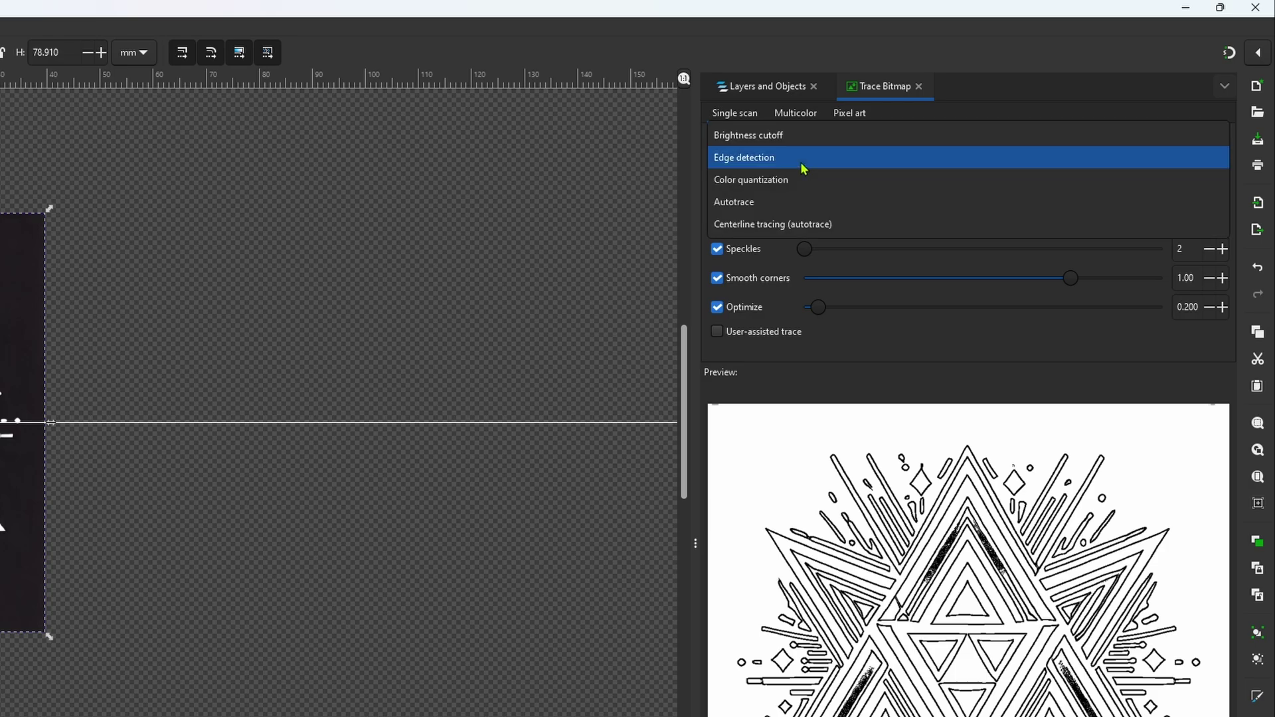
pyautogui.click(788, 132)
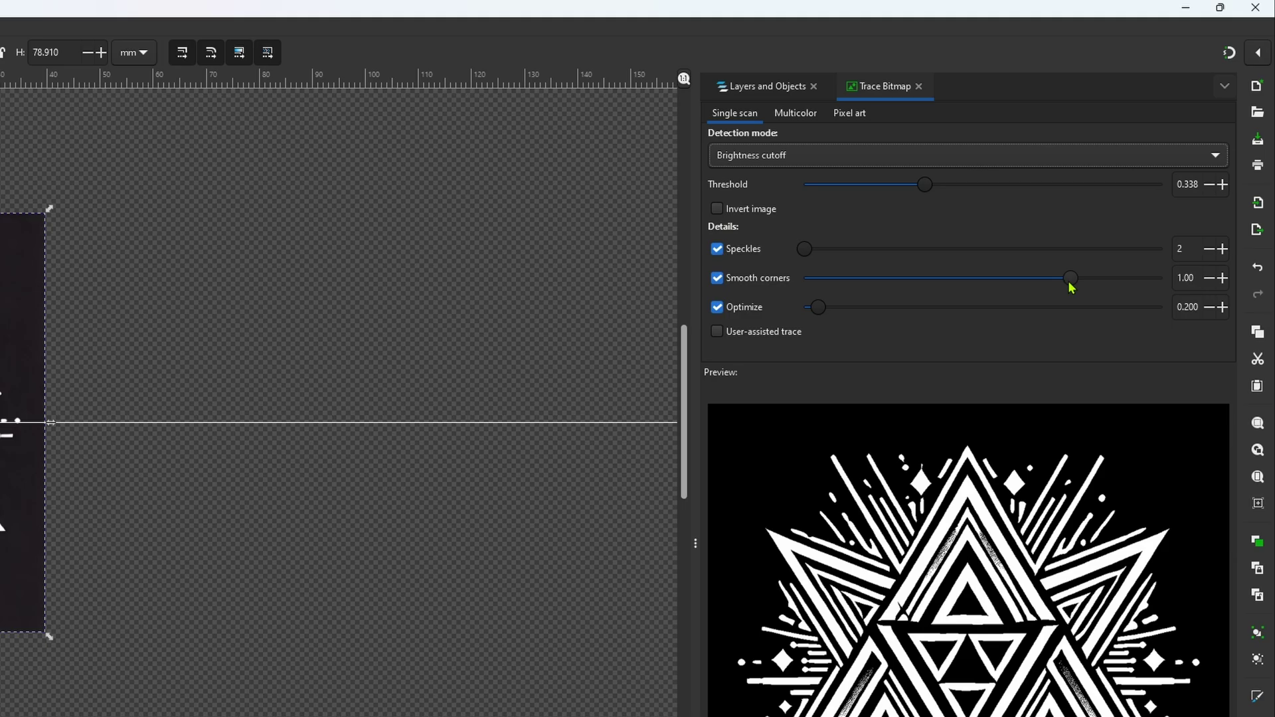
# Set the trace's Smooth corners to 0.97 and apply the trace to the Triforce image.
pyautogui.moveTo(1071, 279); pyautogui.dragTo(1062, 279)
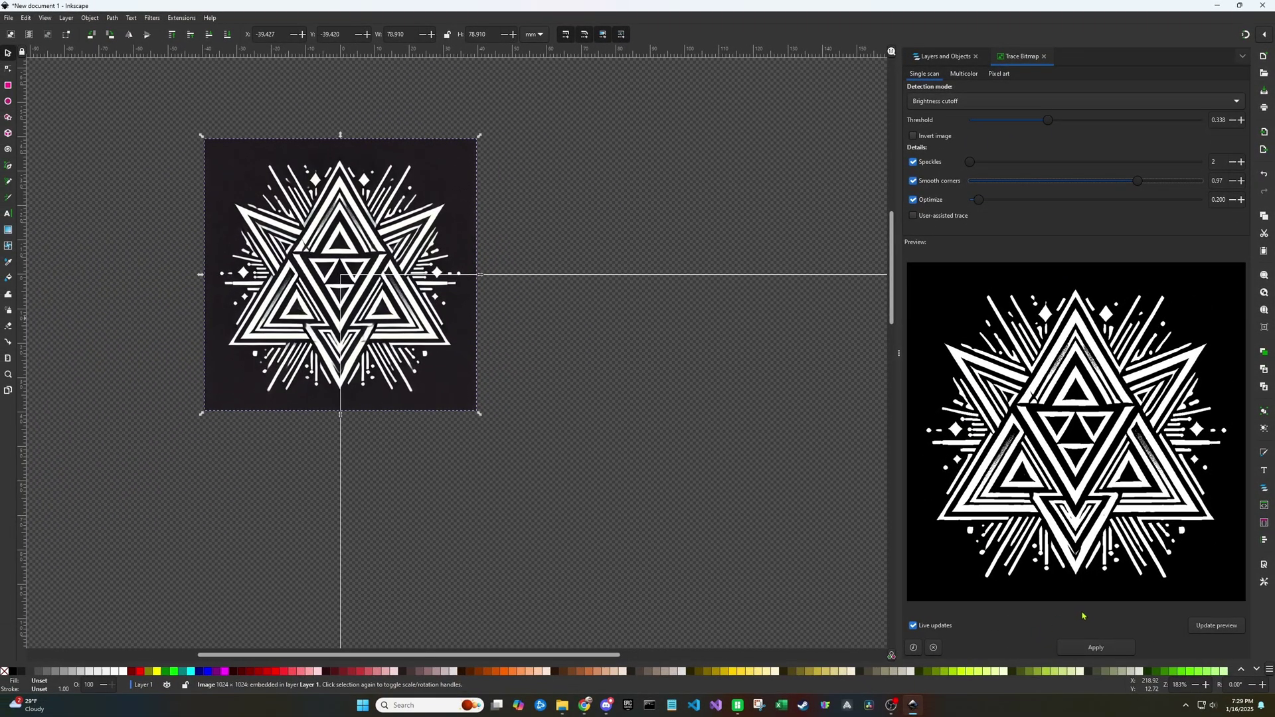
pyautogui.click(1116, 653)
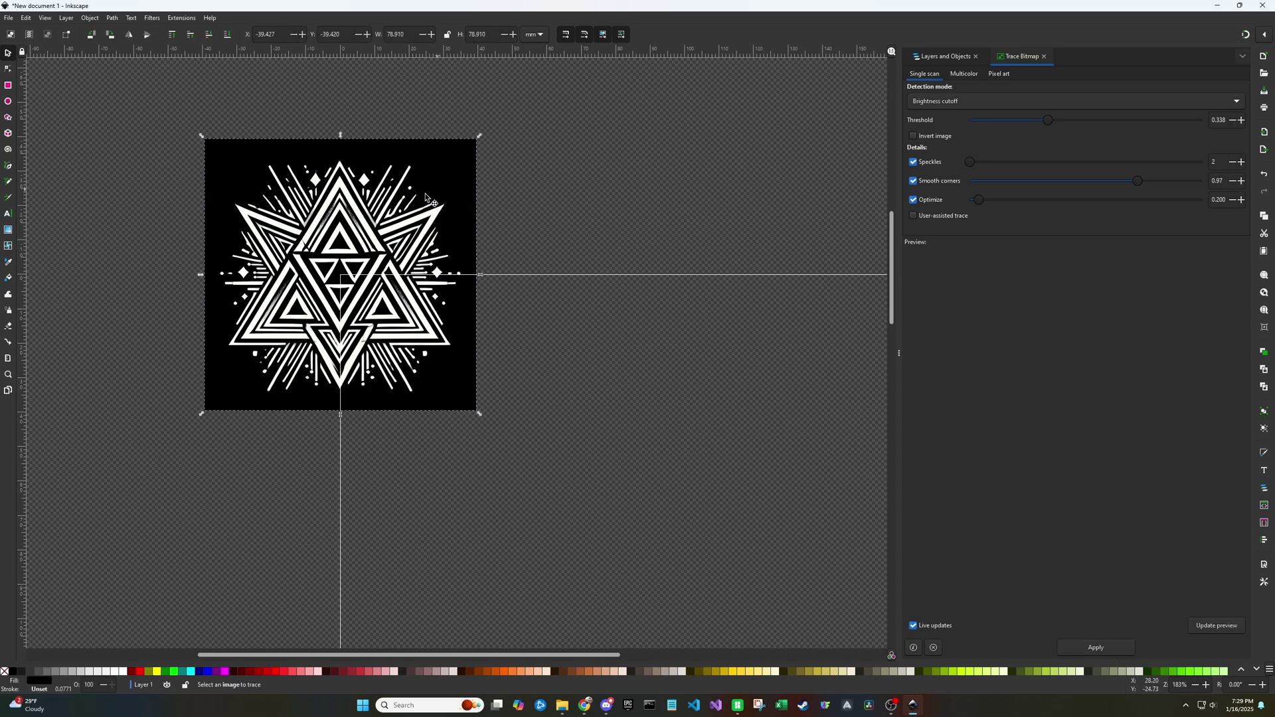
# Move the traced vector beside the original image to compare the two, and undo the move.
pyautogui.moveTo(410, 201); pyautogui.dragTo(781, 197)
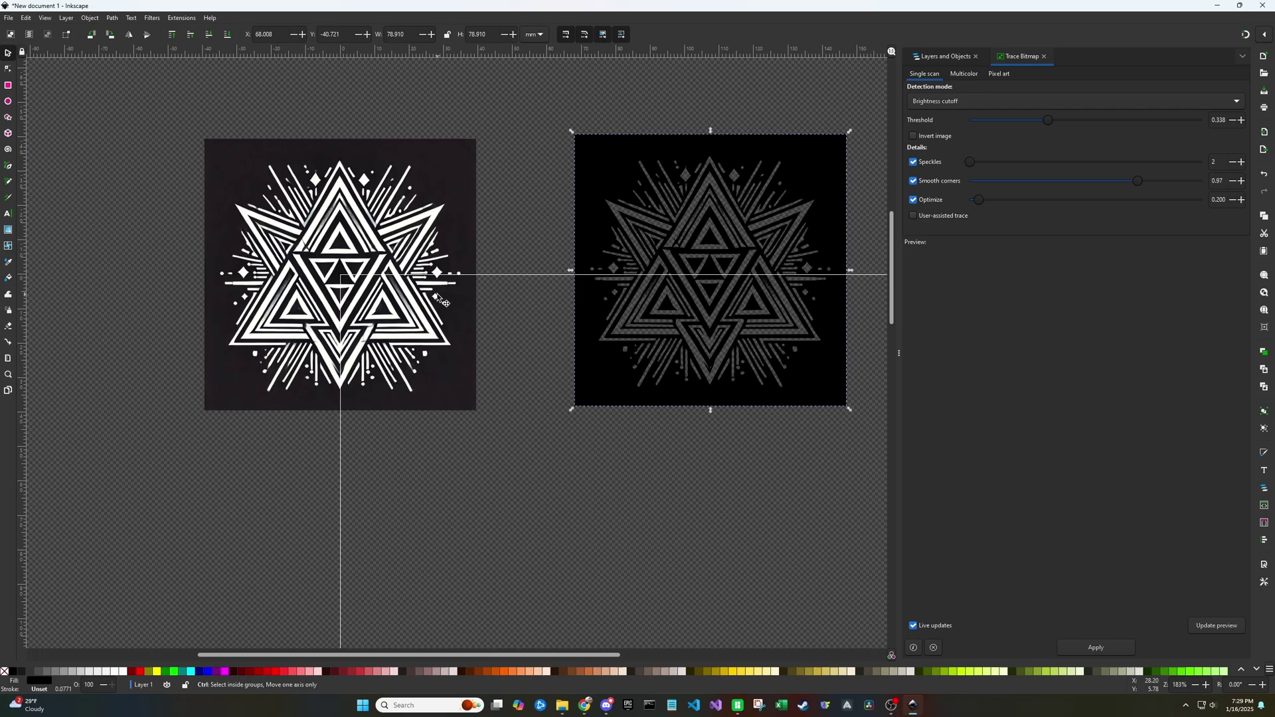
pyautogui.hotkey('ctrl', 'z')
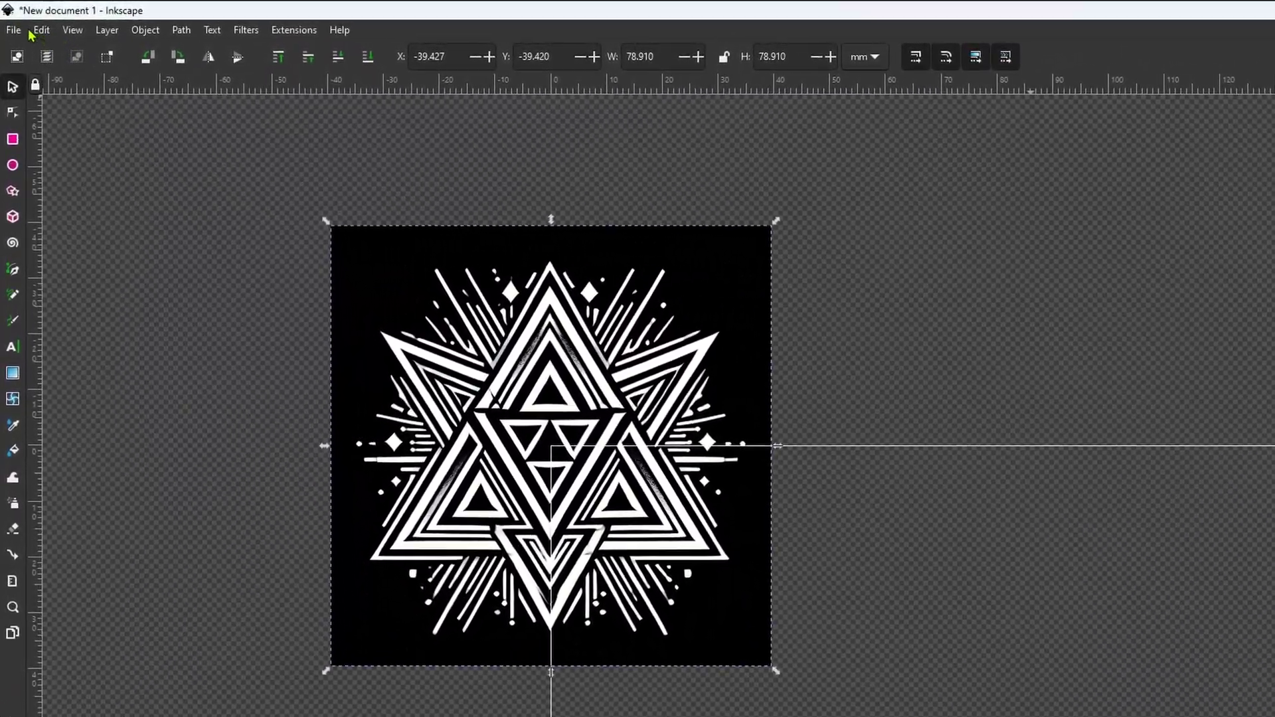
# Open the export settings for the traced drawing and choose Plain SVG (*.svg) as the export format.
pyautogui.click(18, 29)
pyautogui.click(61, 286)
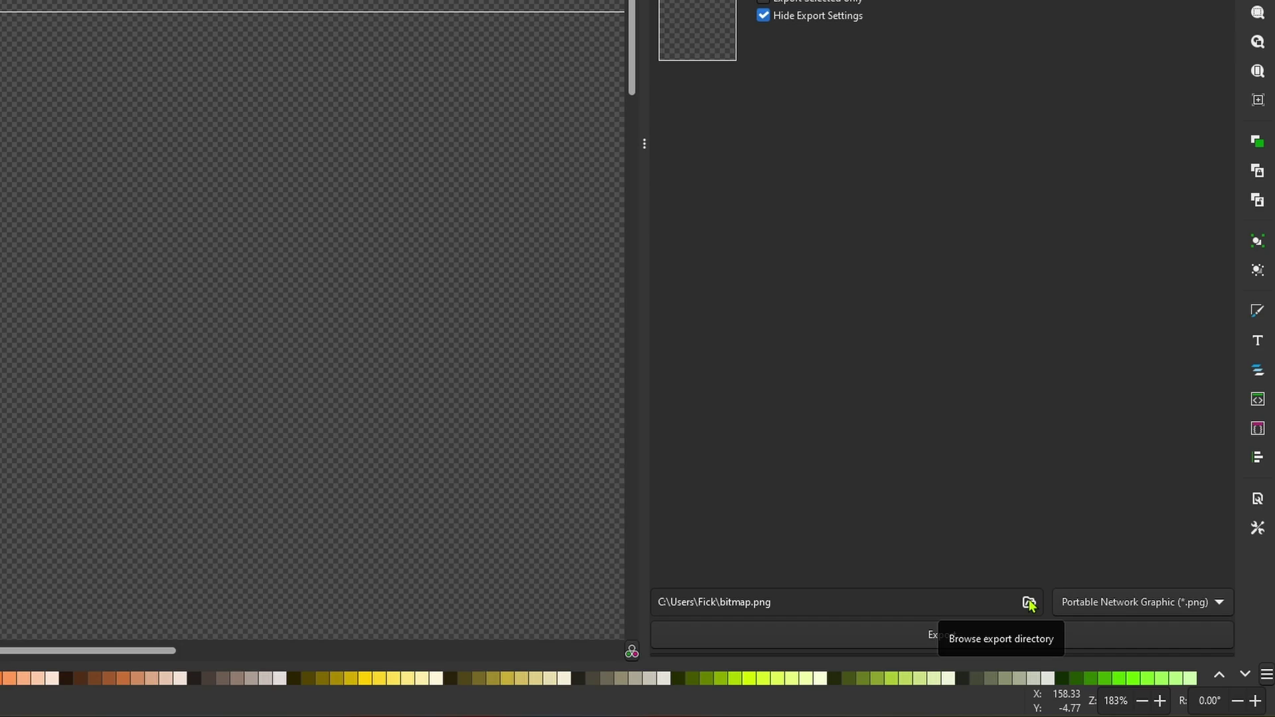
pyautogui.click(1036, 604)
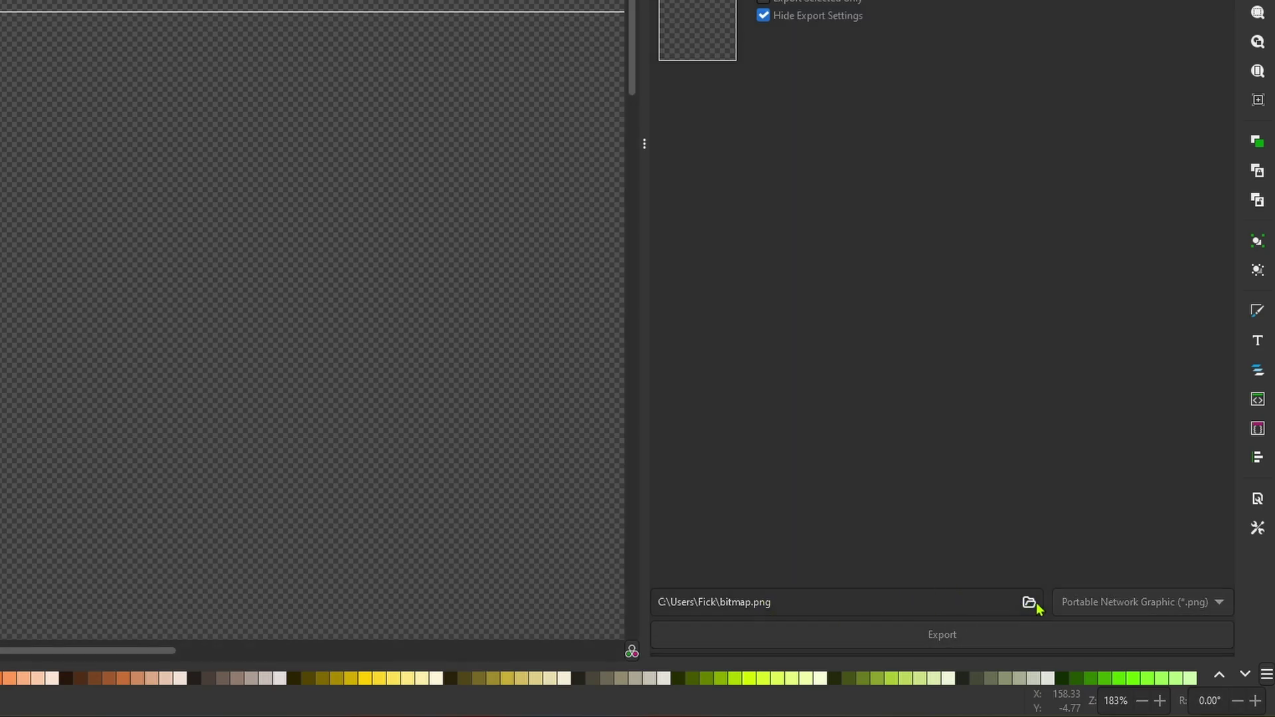
pyautogui.click(1093, 507)
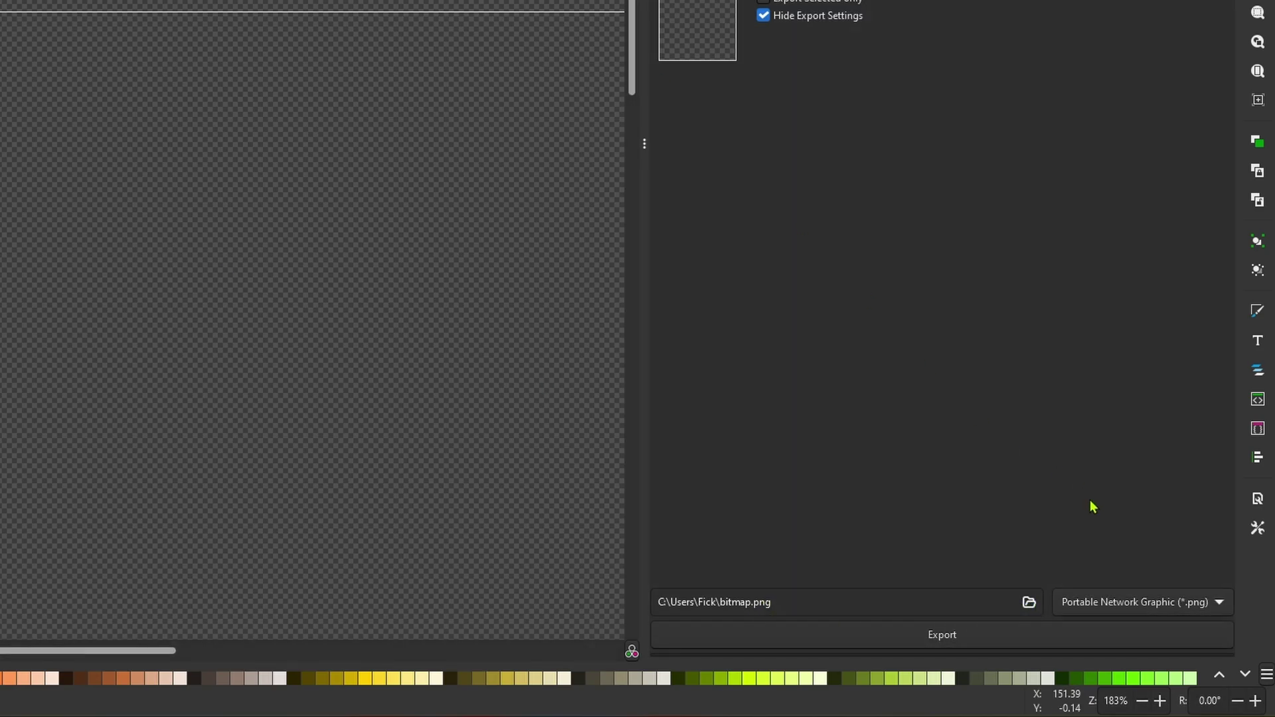
pyautogui.click(1195, 606)
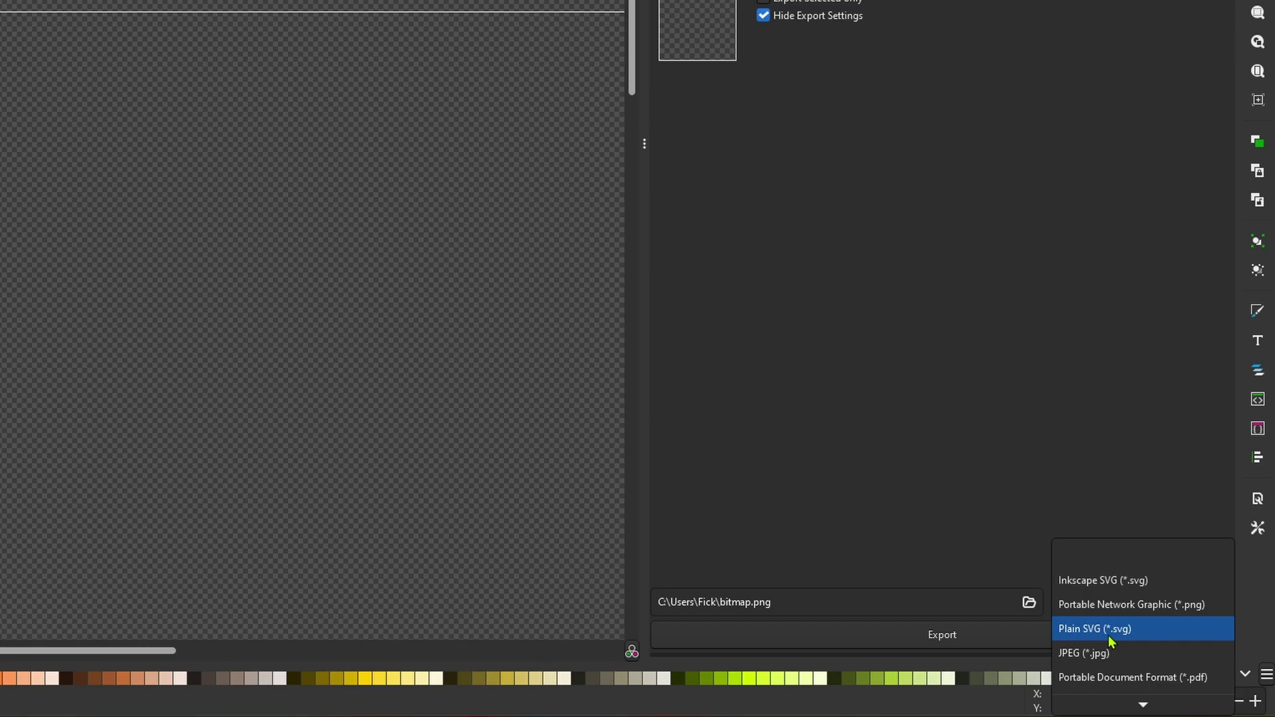
pyautogui.click(1100, 636)
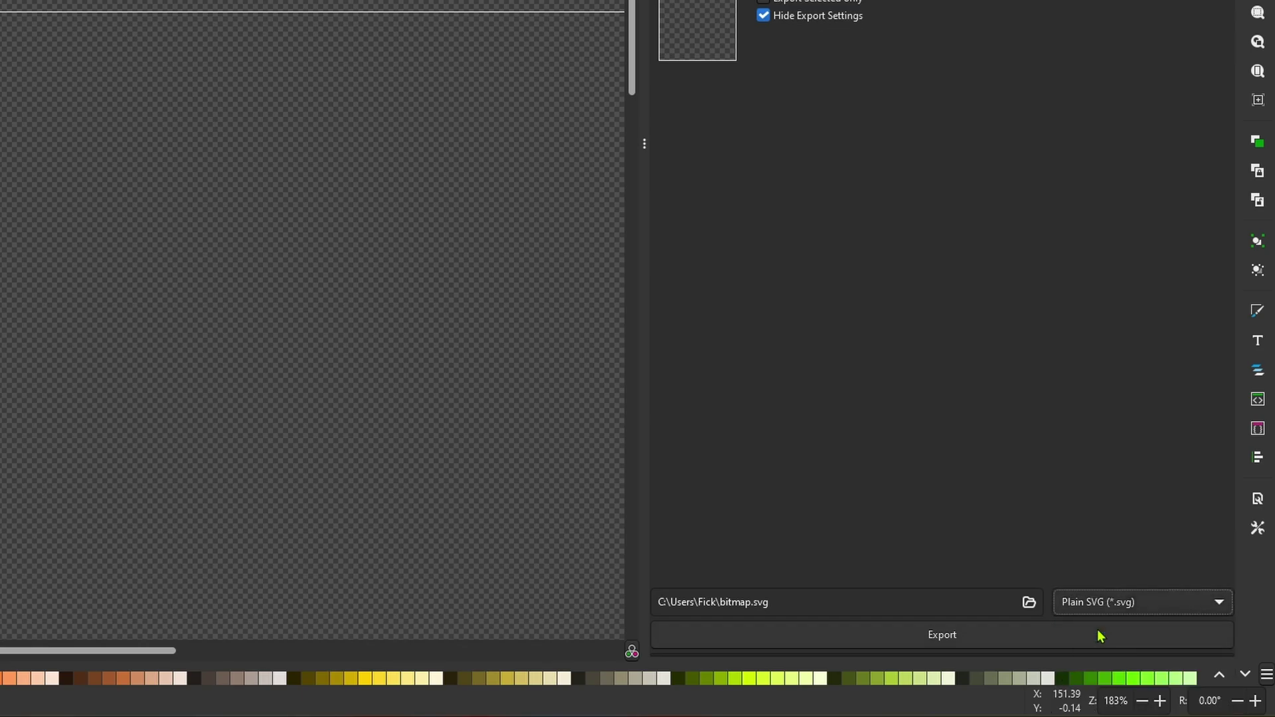
# Name the export file TriForce on the Desktop as Inkscape SVG, and export it over the existing file.
pyautogui.click(1032, 606)
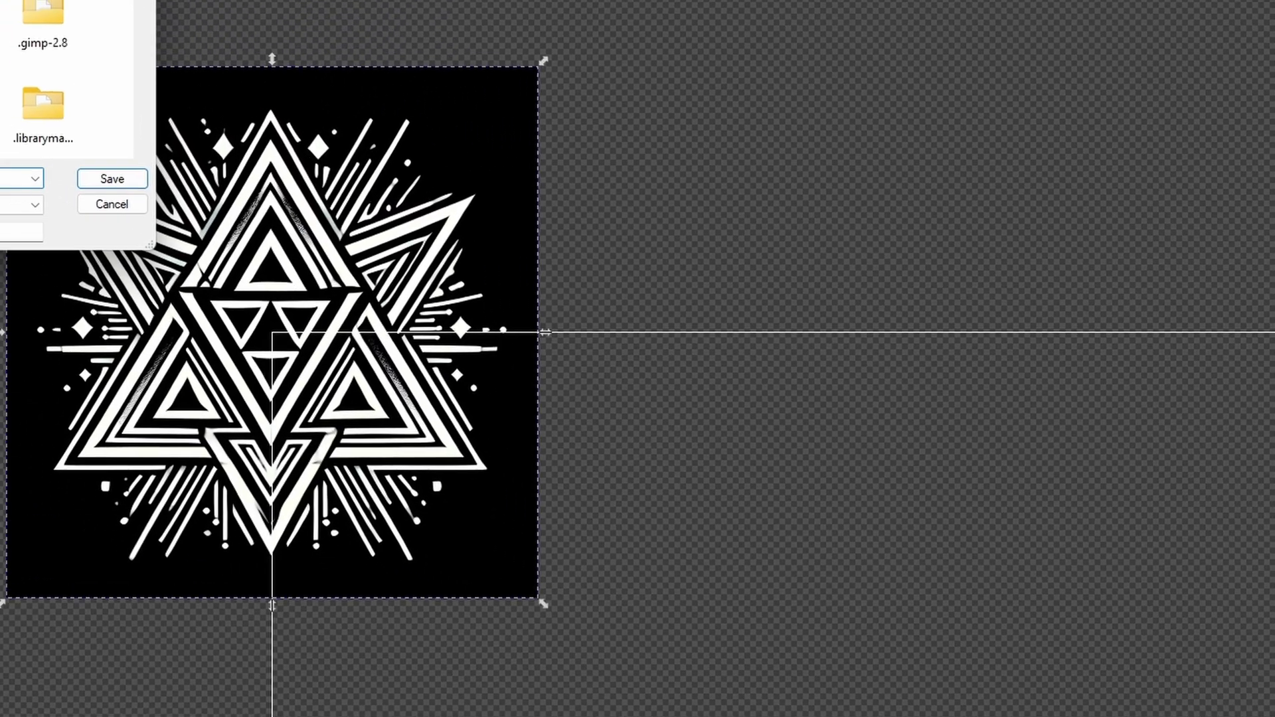
pyautogui.click(80, 213)
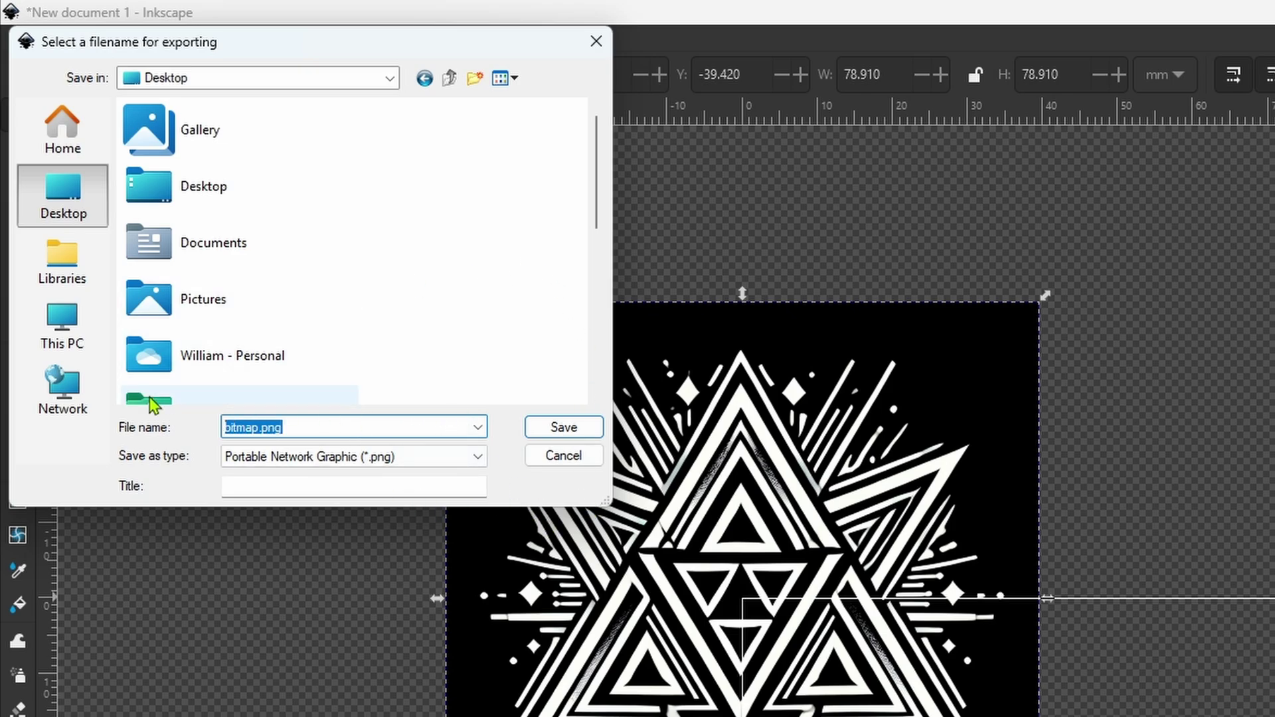
pyautogui.write('TriForce')
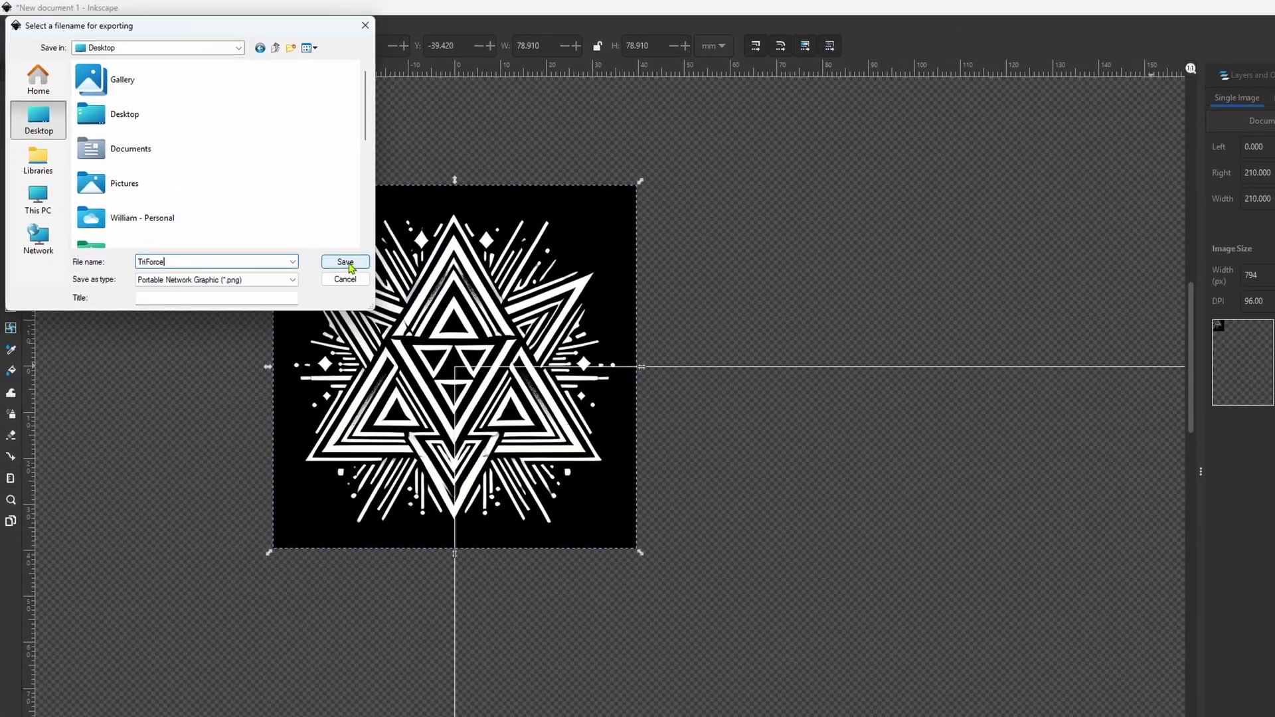
pyautogui.click(424, 322)
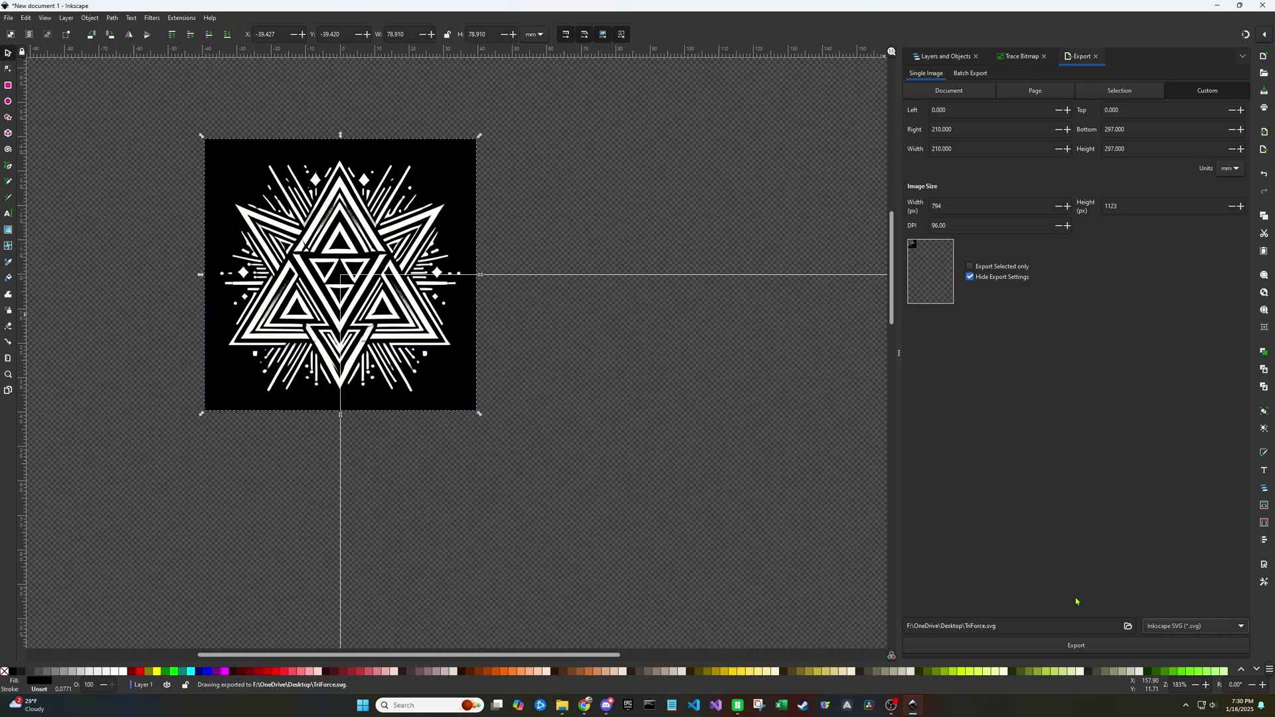
pyautogui.click(1075, 645)
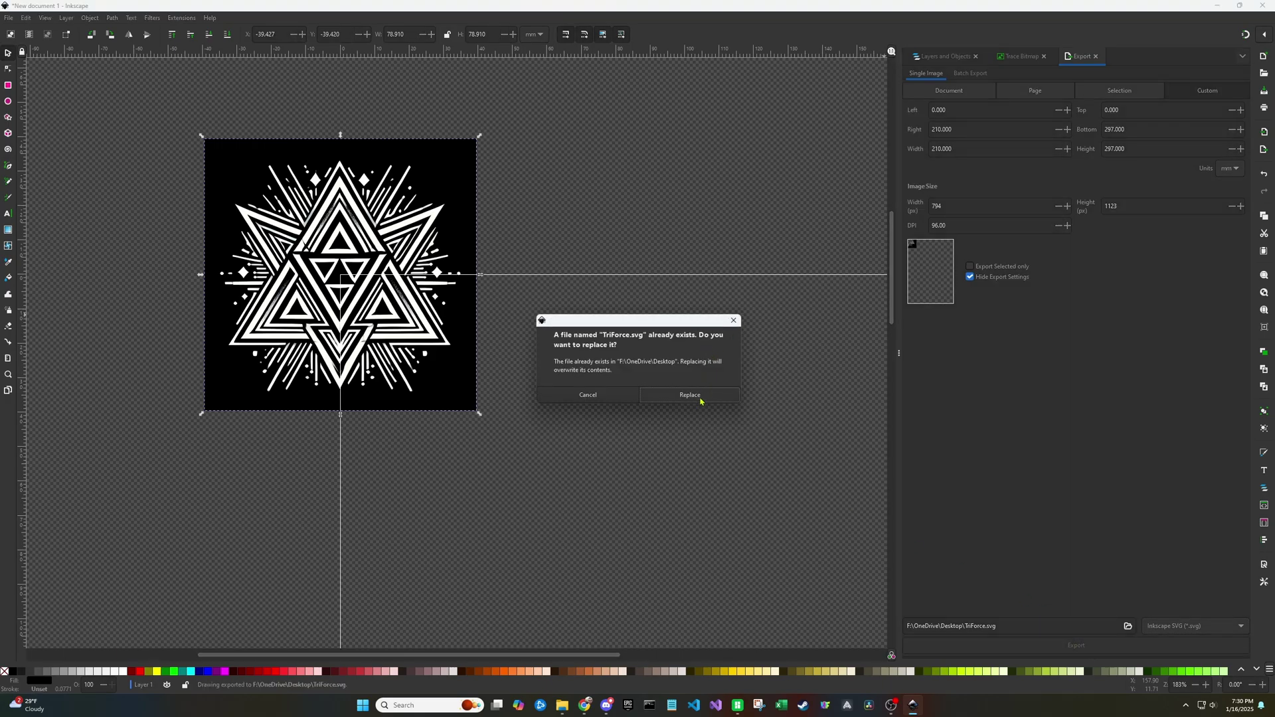
pyautogui.click(700, 398)
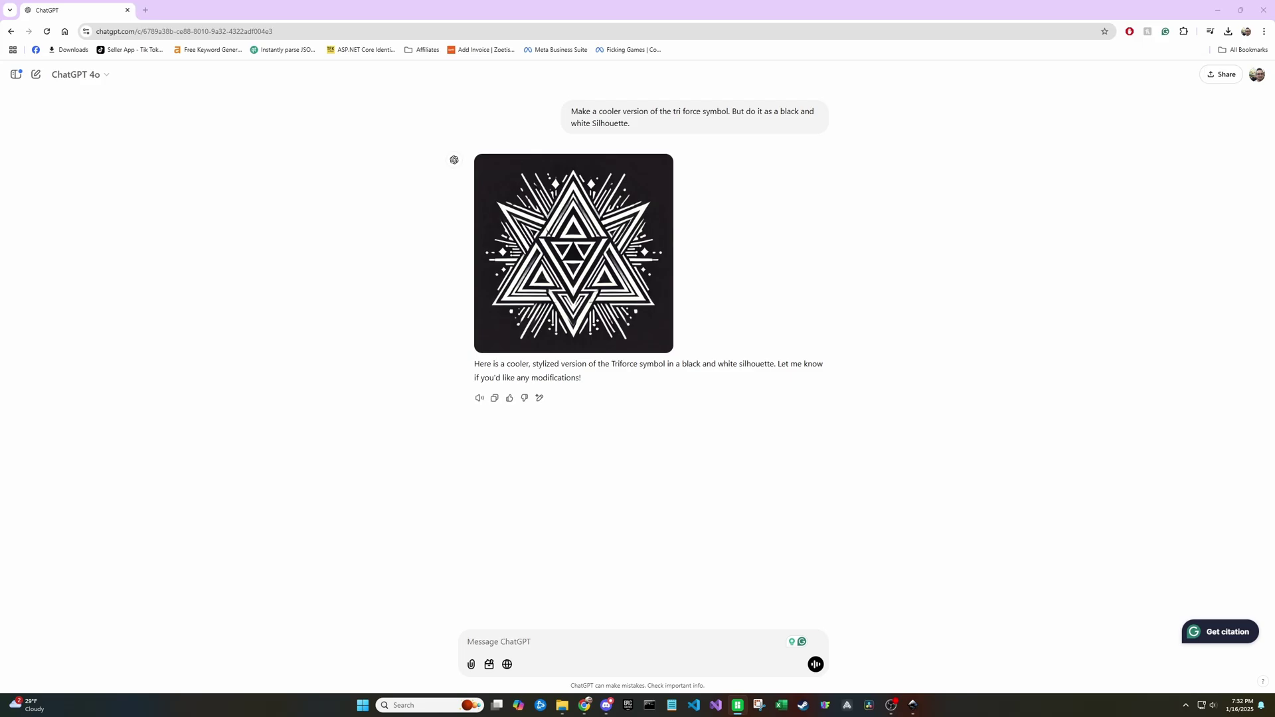
# Switch to Bambu Studio, import TriForce.svg from the Desktop folder onto the build plate, and move the model near the plate's centre.
pyautogui.moveTo(1274, 160); pyautogui.dragTo(463, 4)
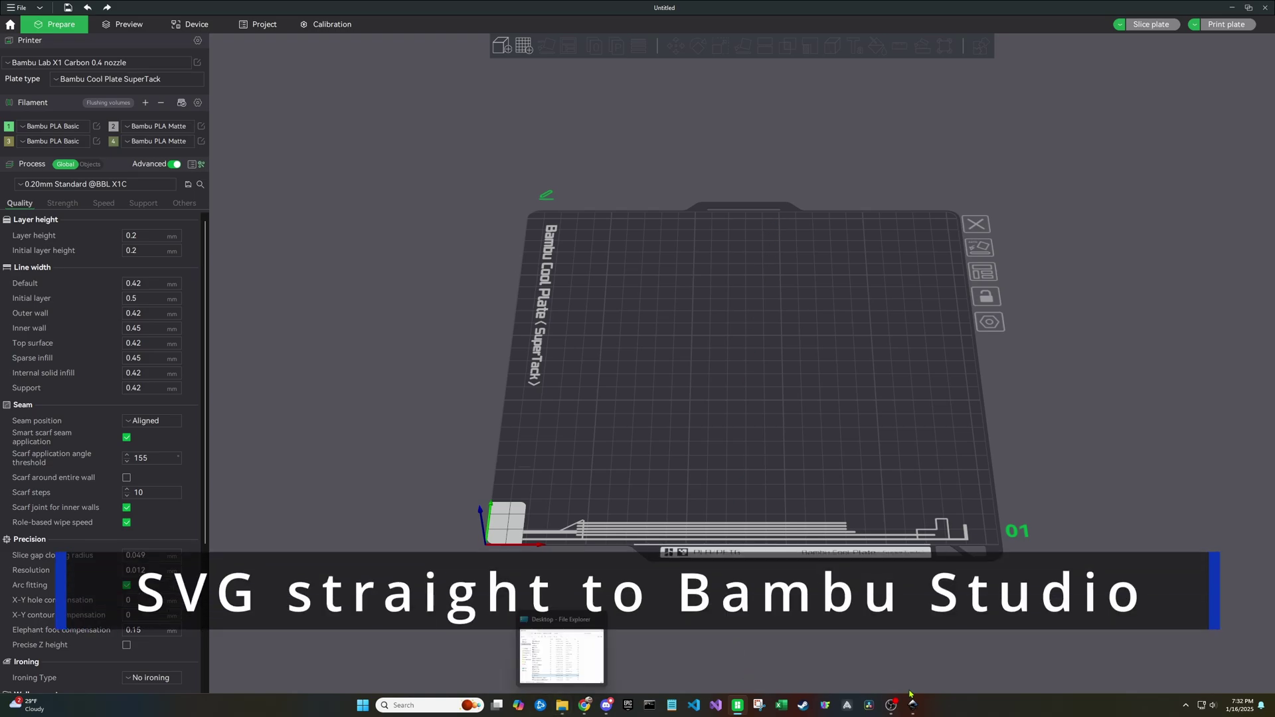
pyautogui.click(563, 705)
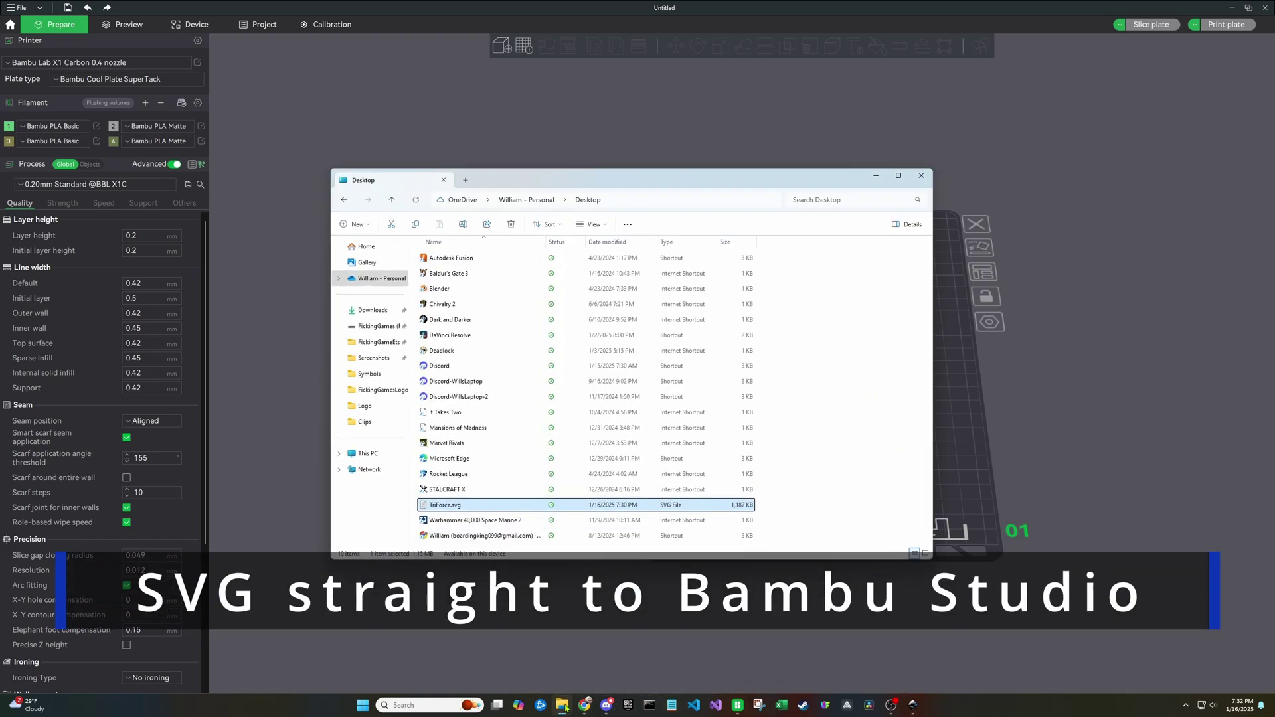
pyautogui.moveTo(451, 508); pyautogui.dragTo(964, 397)
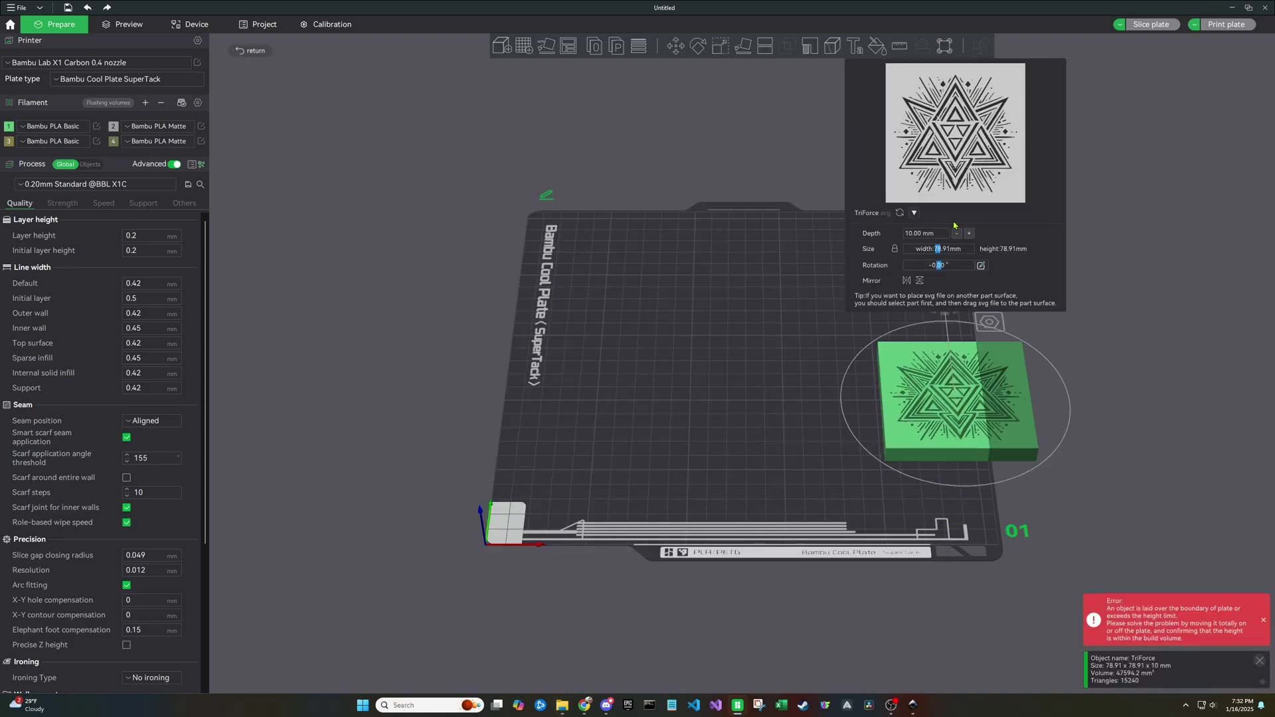
pyautogui.moveTo(973, 352); pyautogui.dragTo(766, 314)
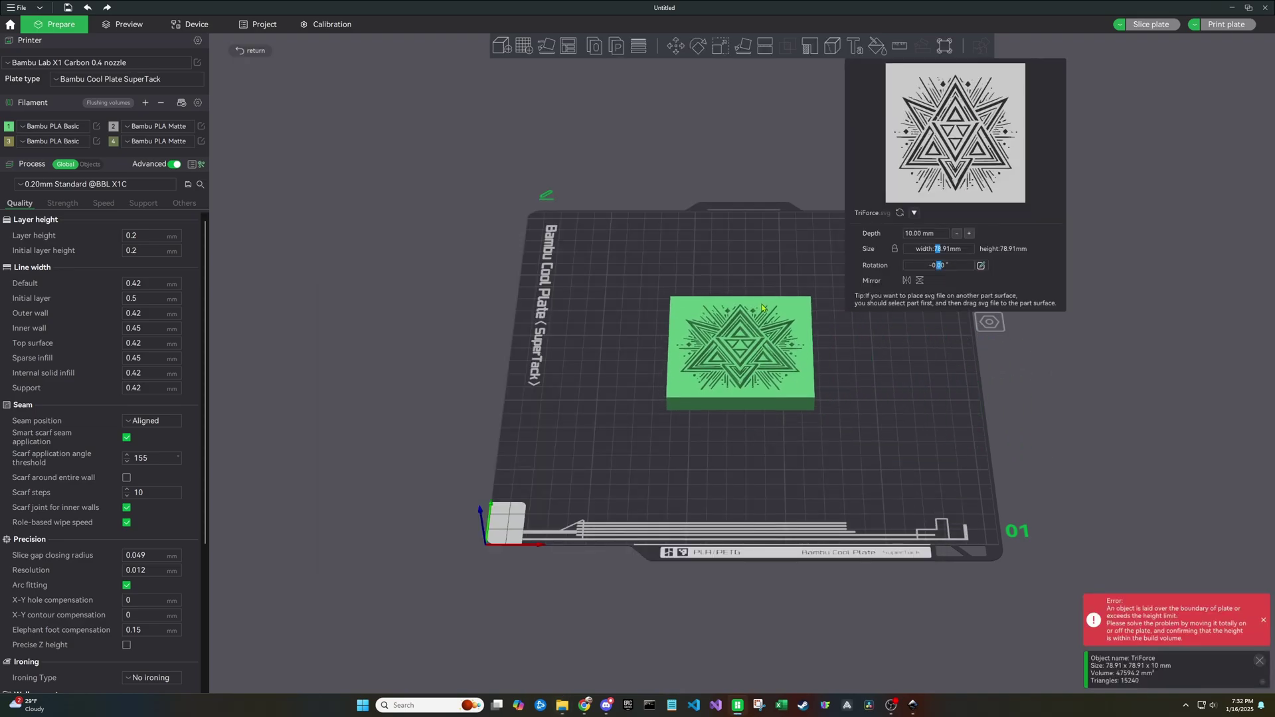
pyautogui.scroll(3, 765, 313)
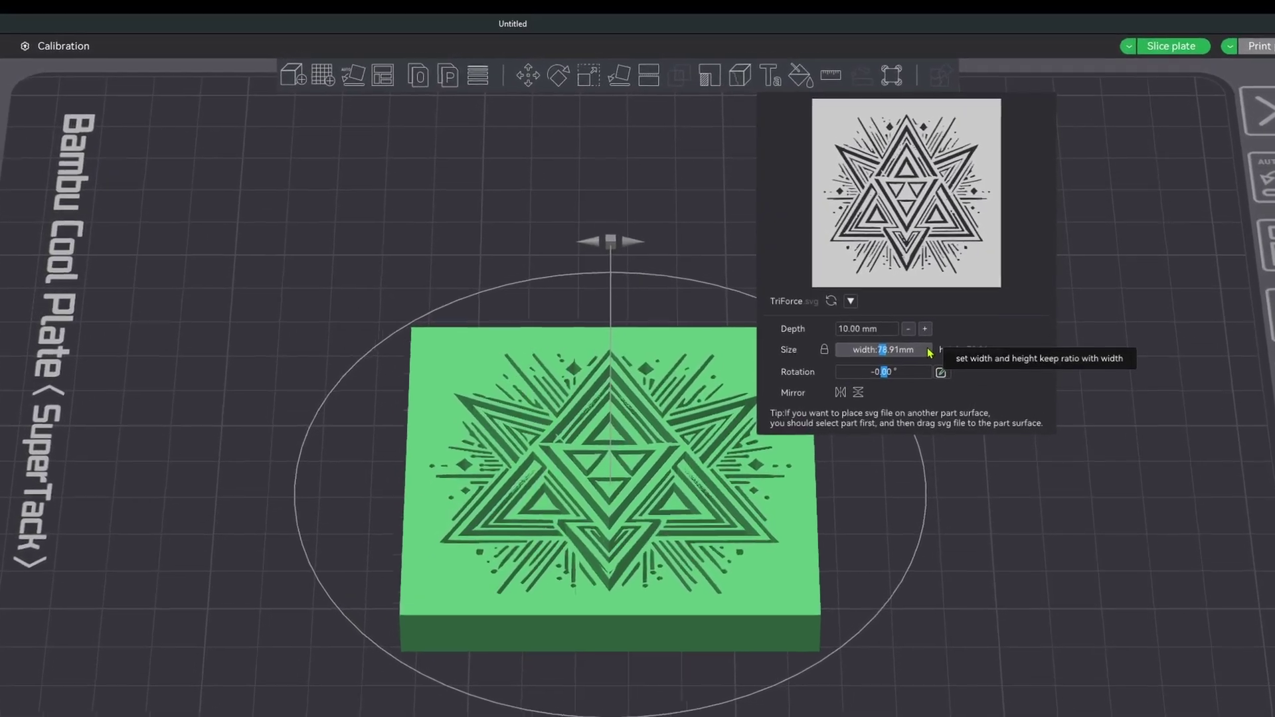
# Set the TriForce model's width and height to 77.9 mm and unlock its aspect ratio.
pyautogui.moveTo(930, 352); pyautogui.dragTo(873, 348)
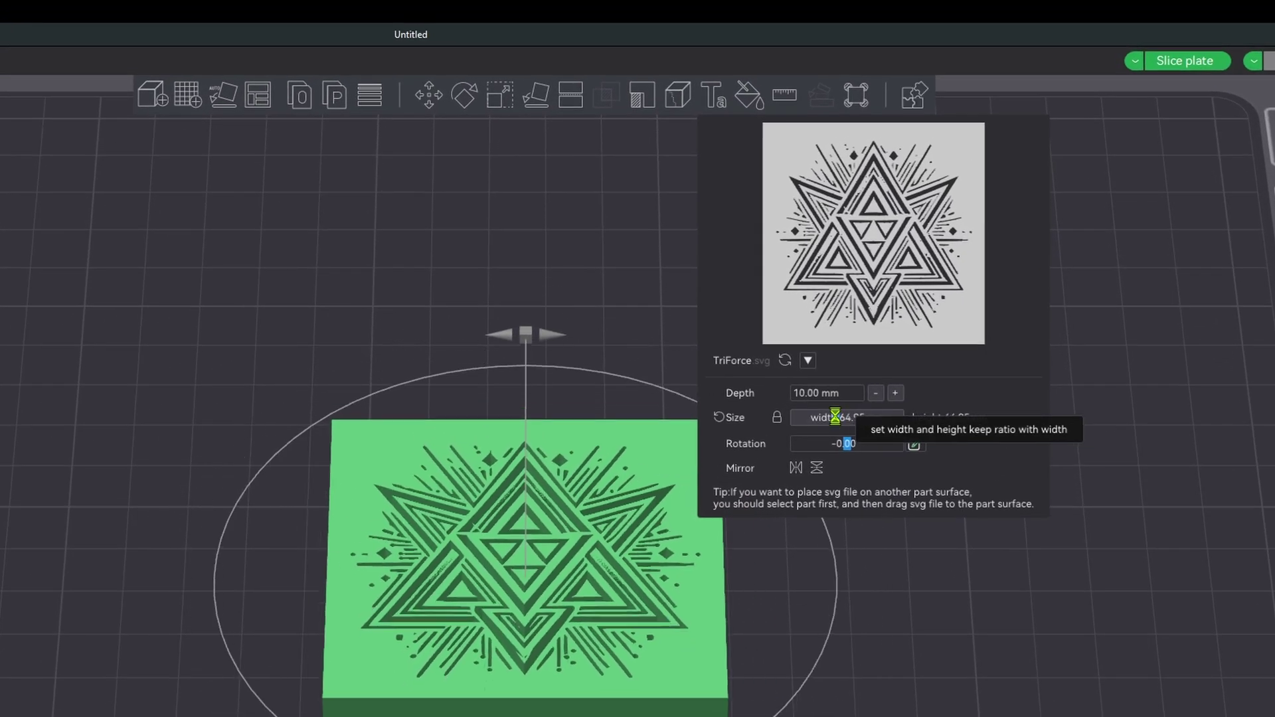
pyautogui.moveTo(836, 417); pyautogui.dragTo(864, 456)
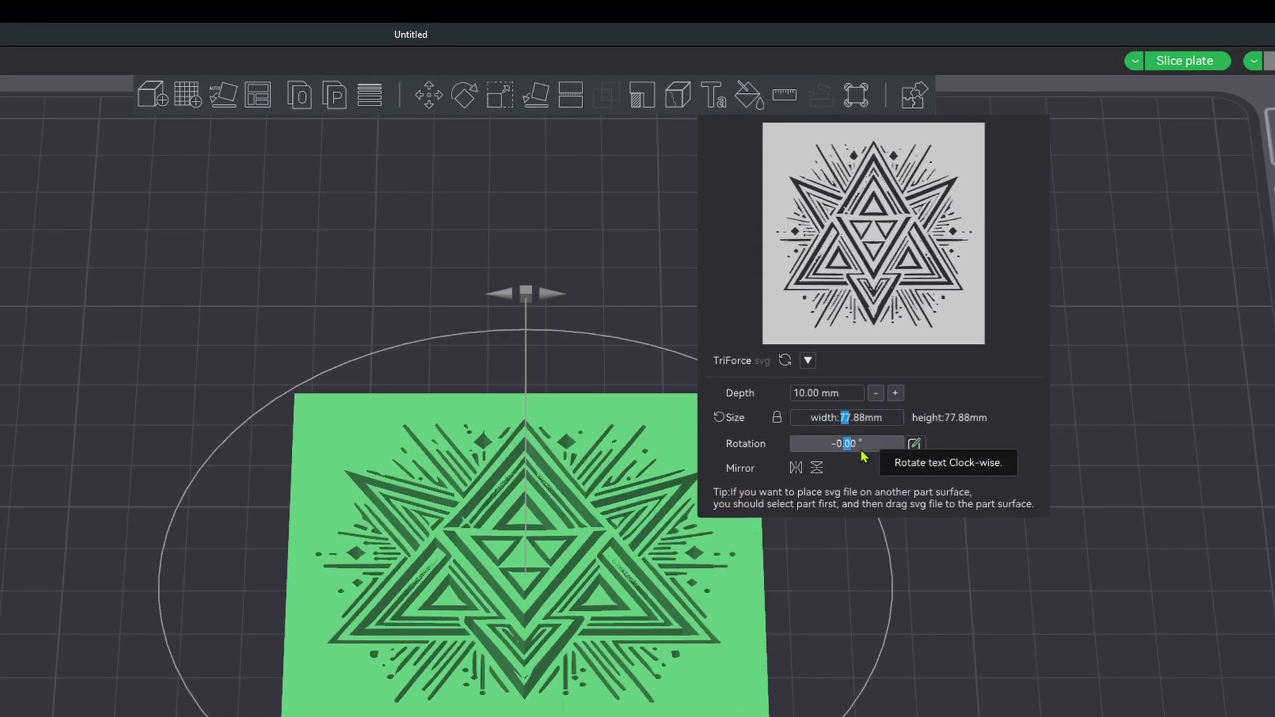
# Try a width of 5 mm for the TriForce model, and undo the change.
pyautogui.click(820, 418)
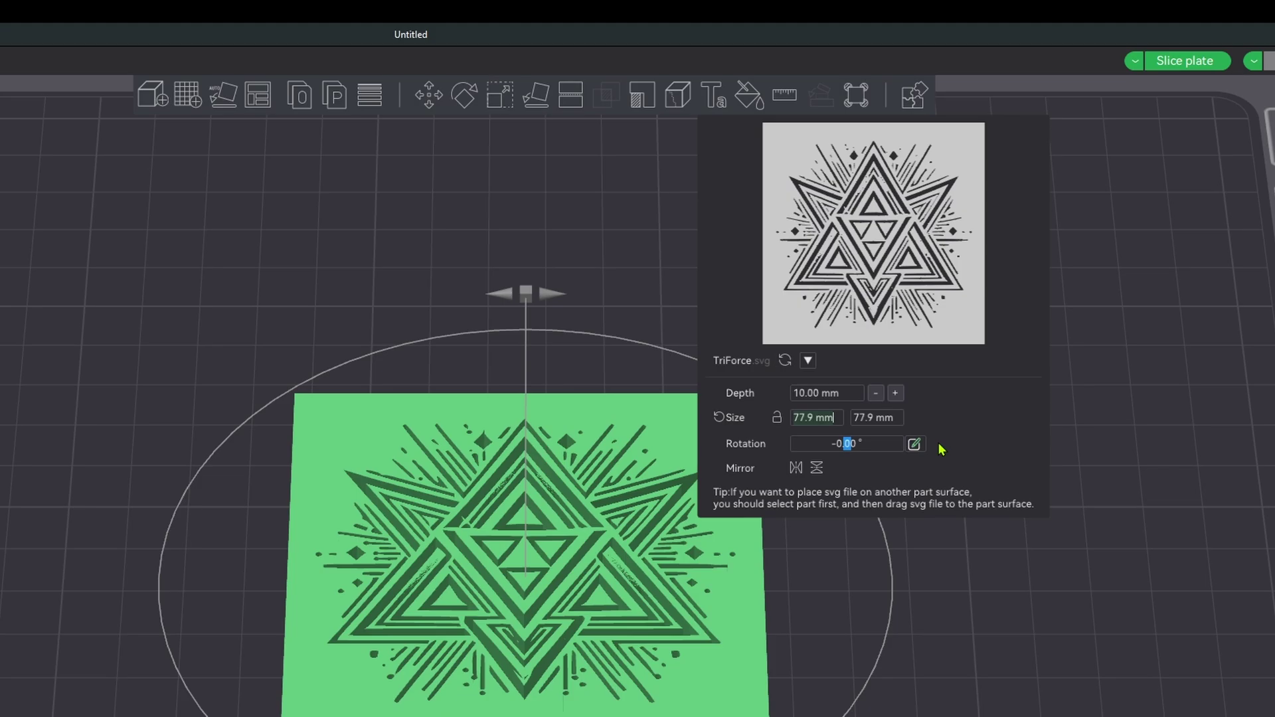
pyautogui.hotkey('ctrl', 'a')
pyautogui.write('5')
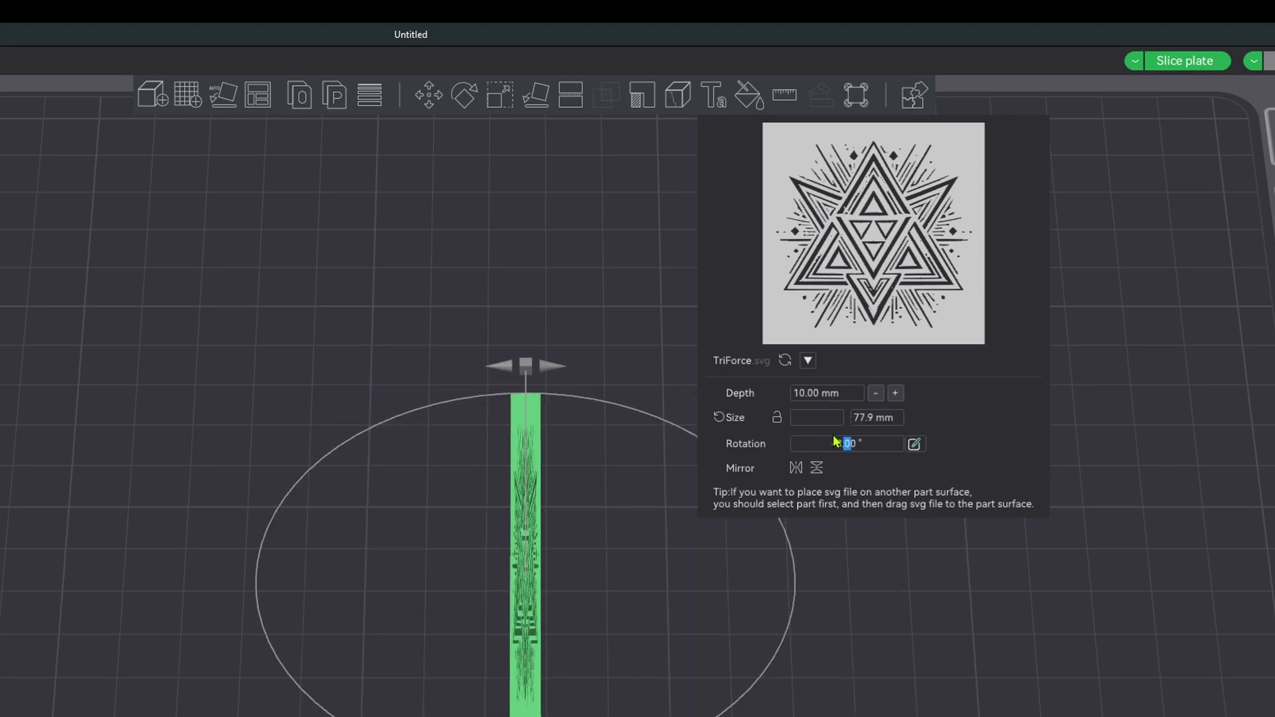
pyautogui.hotkey('ctrl', 'z')
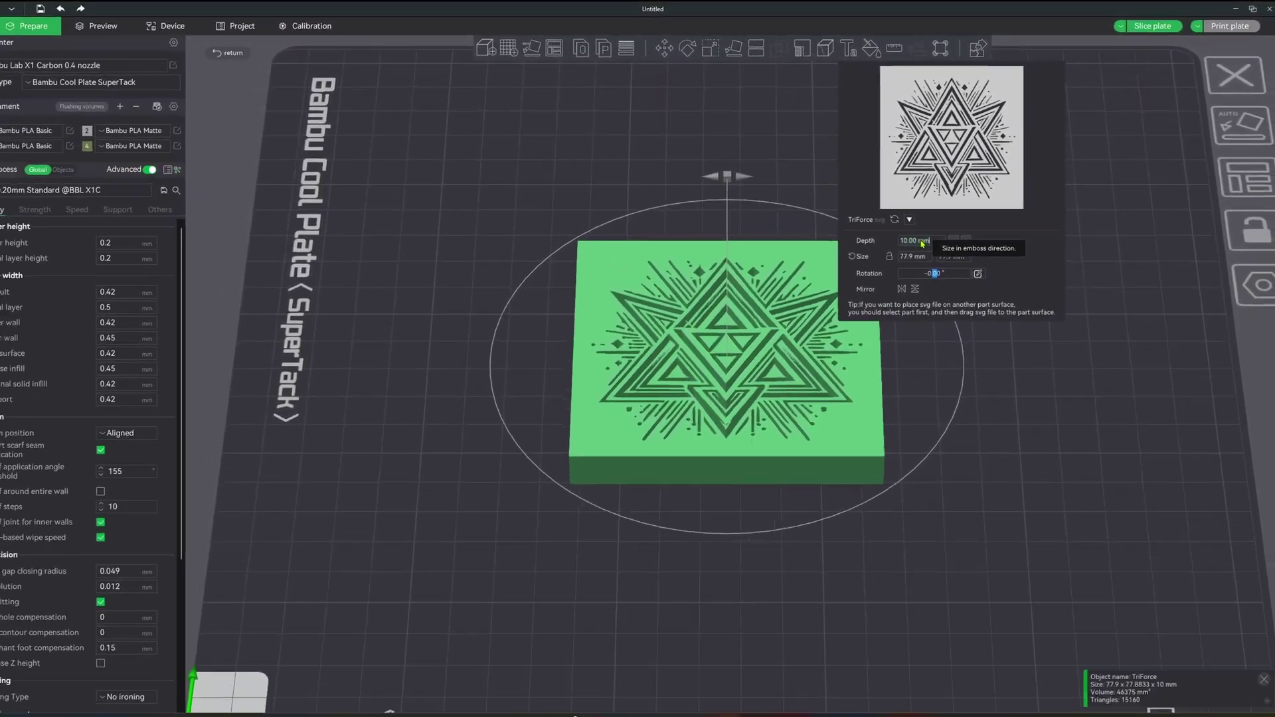
# Set the TriForce model's depth to 2 mm.
pyautogui.moveTo(920, 242); pyautogui.dragTo(865, 240)
pyautogui.write('5')
pyautogui.press('BackSpace')
pyautogui.write('2')
pyautogui.moveTo(692, 300); pyautogui.dragTo(646, 275, button='right')
pyautogui.moveTo(950, 498)
pyautogui.mouseDown()
pyautogui.moveTo(986, 524)
pyautogui.moveTo(948, 507)
pyautogui.mouseUp()
pyautogui.click(948, 507)
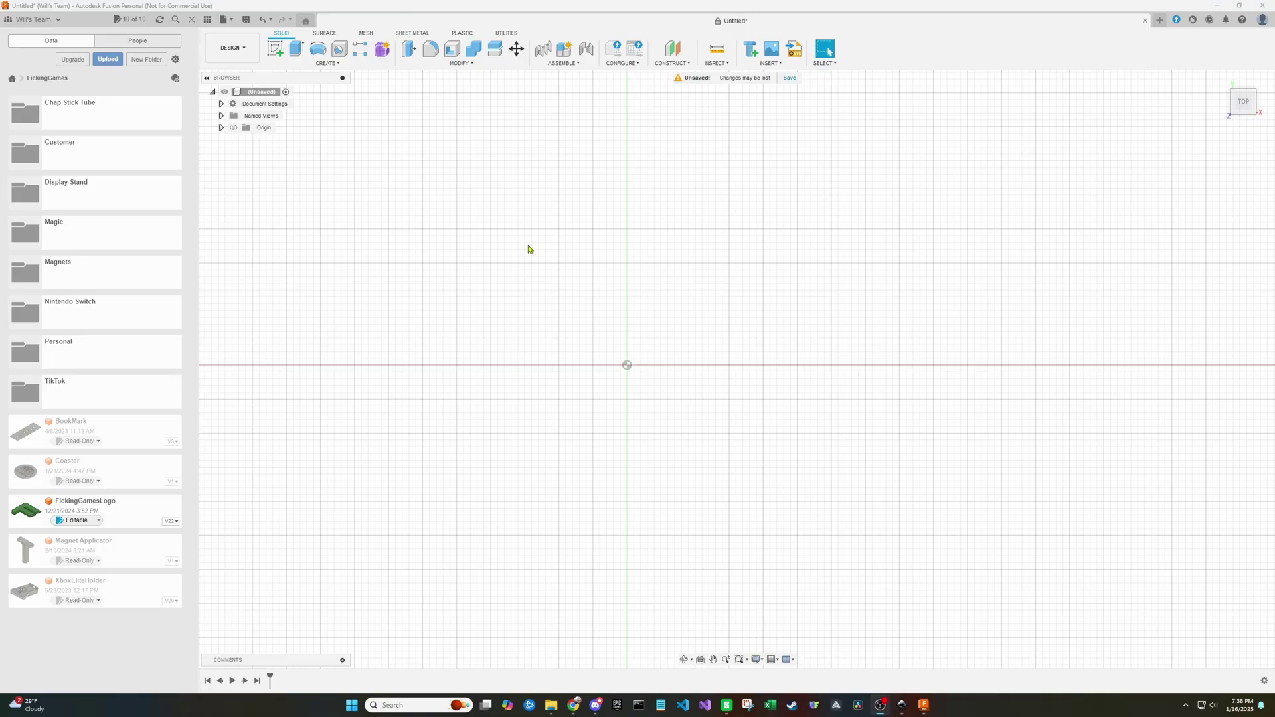
# Start a sketch on the horizontal origin plane and draw a 30 mm by 30 mm center rectangle centred on the origin.
pyautogui.click(275, 49)
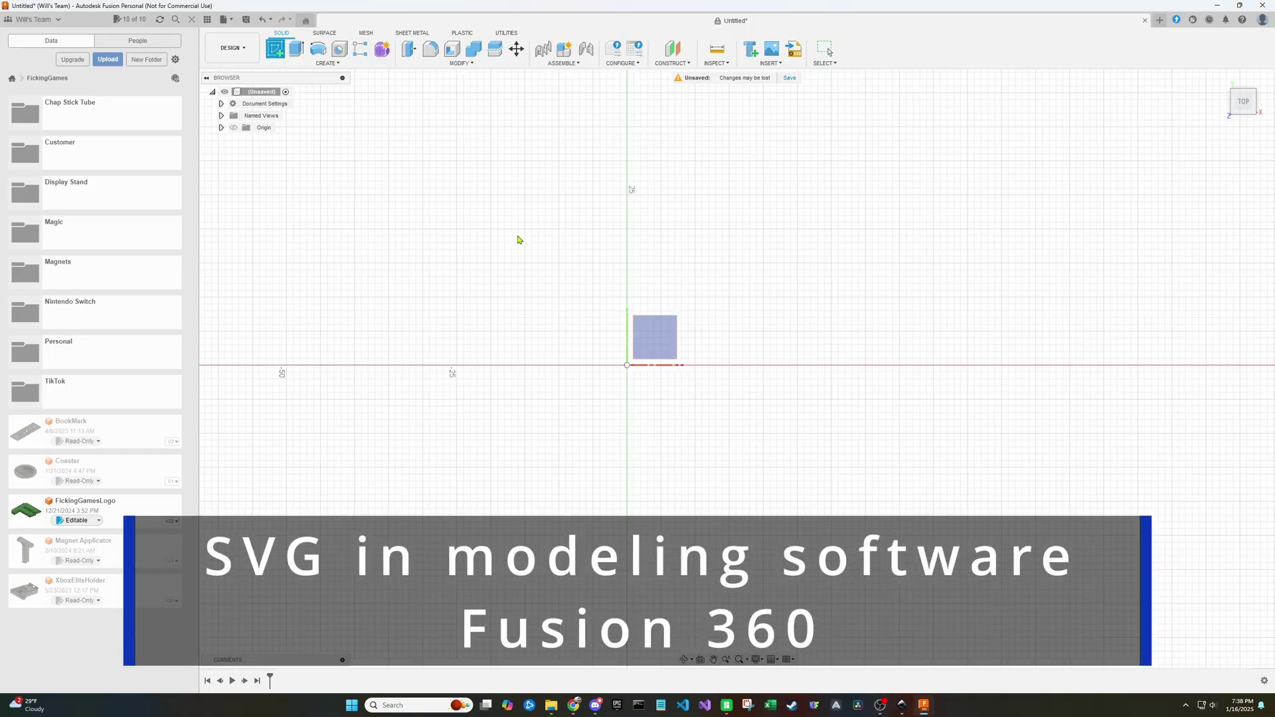
pyautogui.click(671, 337)
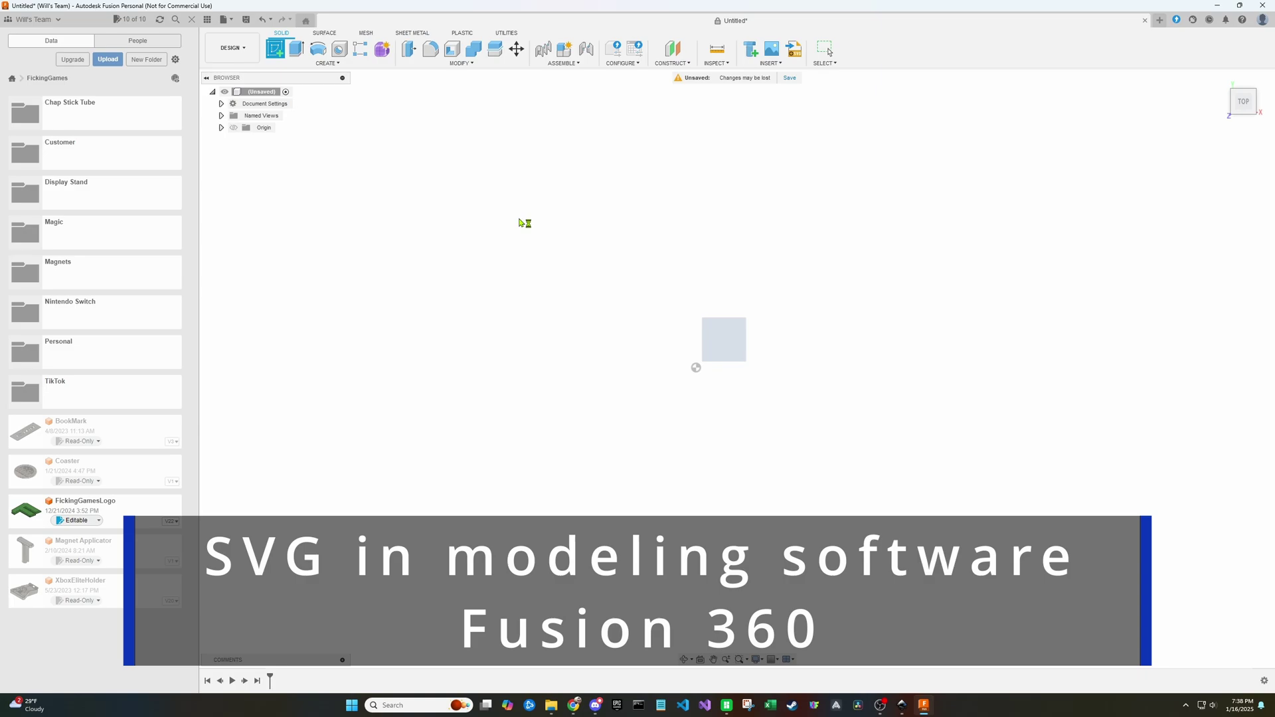
pyautogui.click(332, 63)
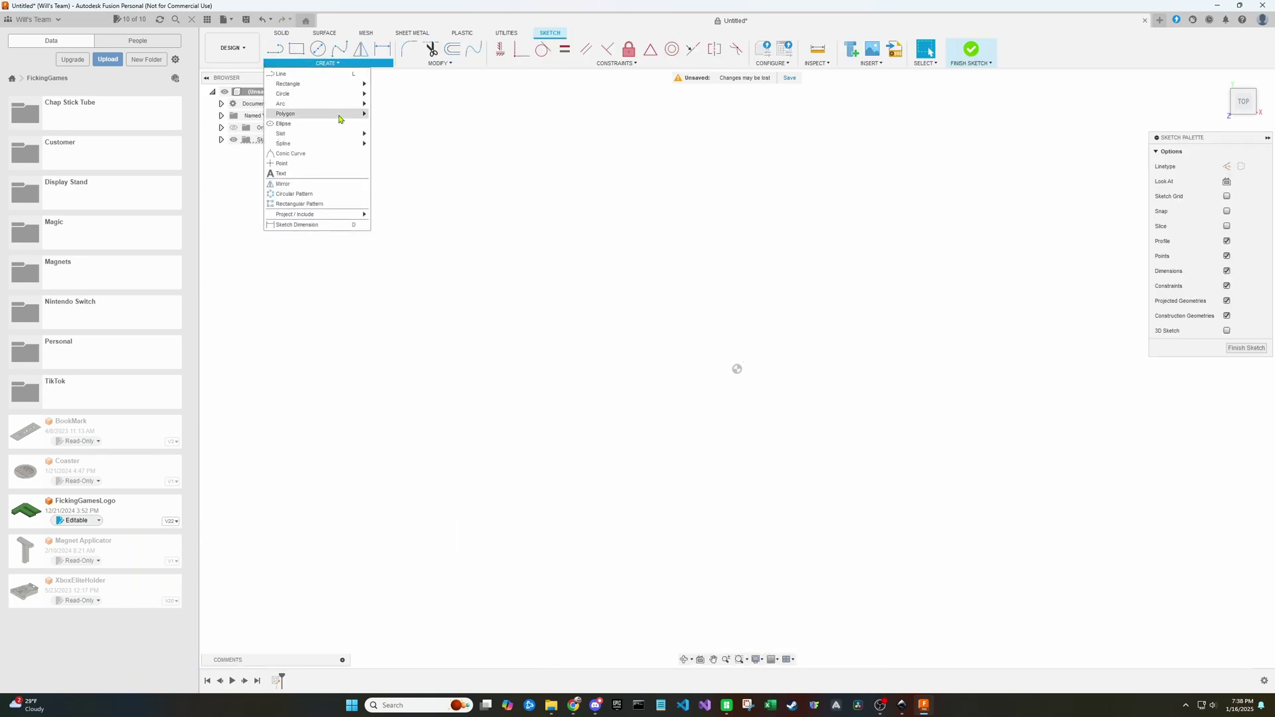
pyautogui.moveTo(328, 87)
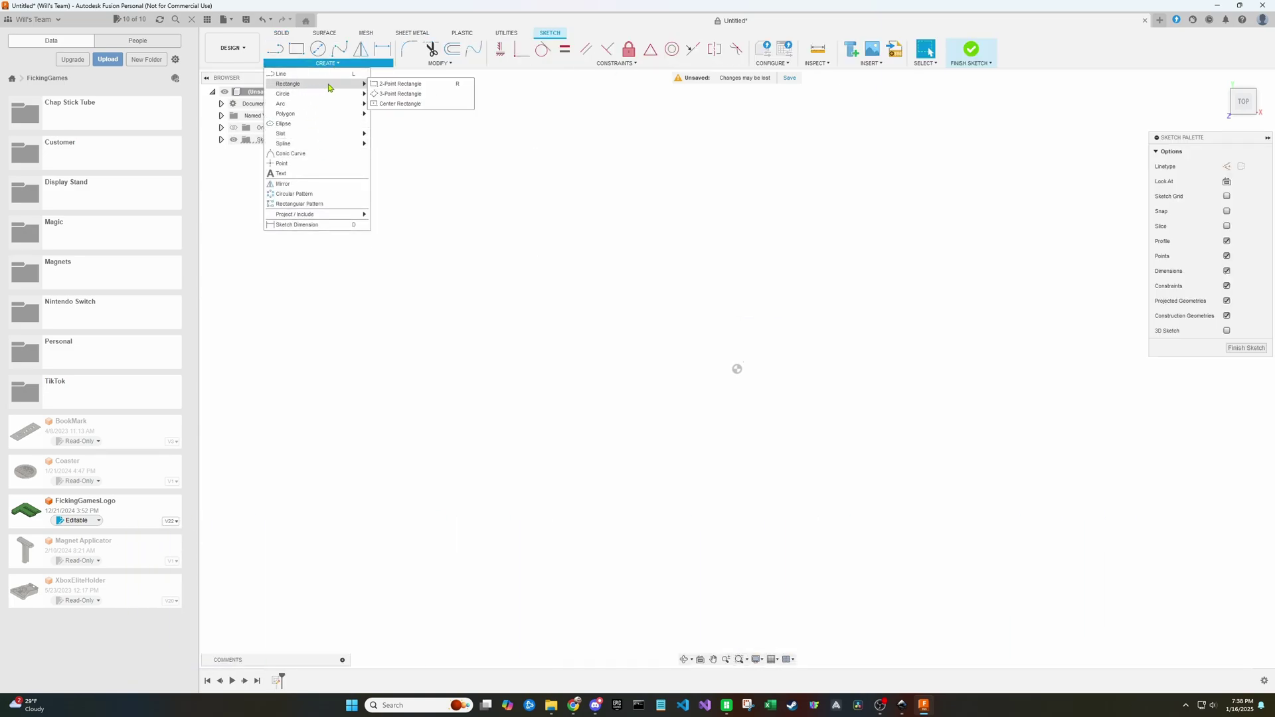
pyautogui.click(405, 103)
pyautogui.click(738, 369)
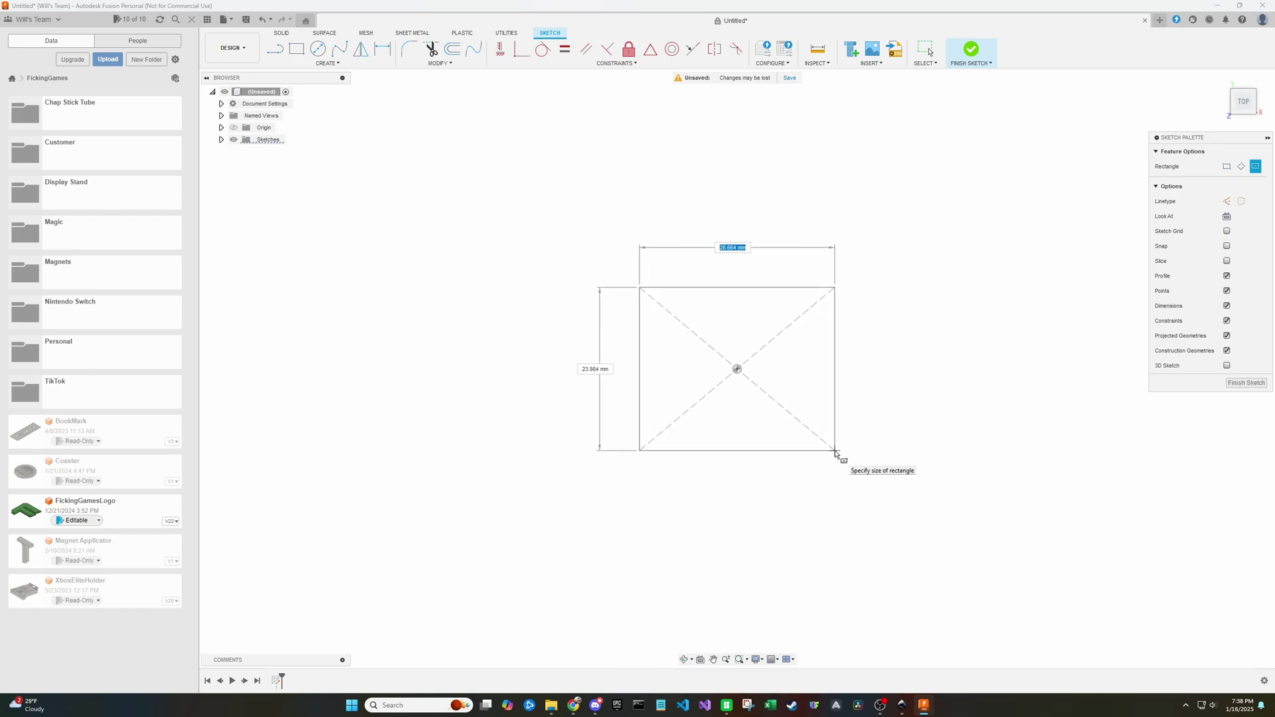
pyautogui.press('Tab')
pyautogui.write('30')
pyautogui.press('Tab')
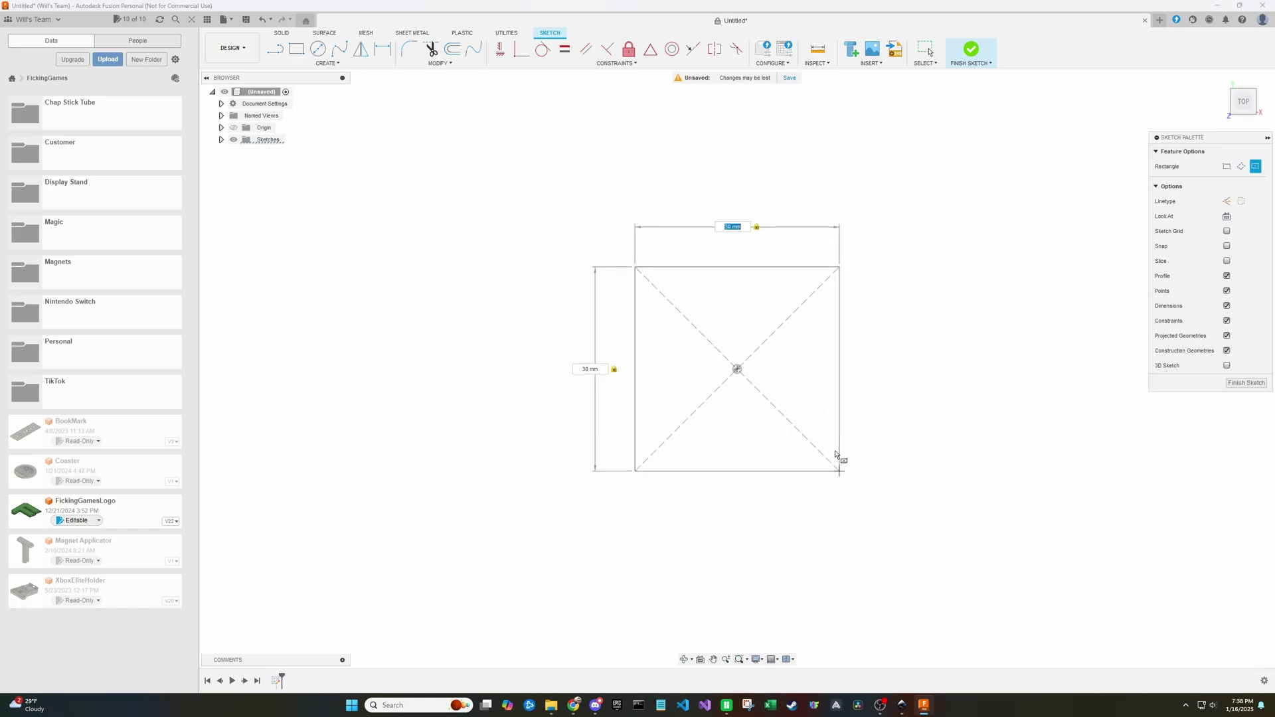
pyautogui.press('Return')
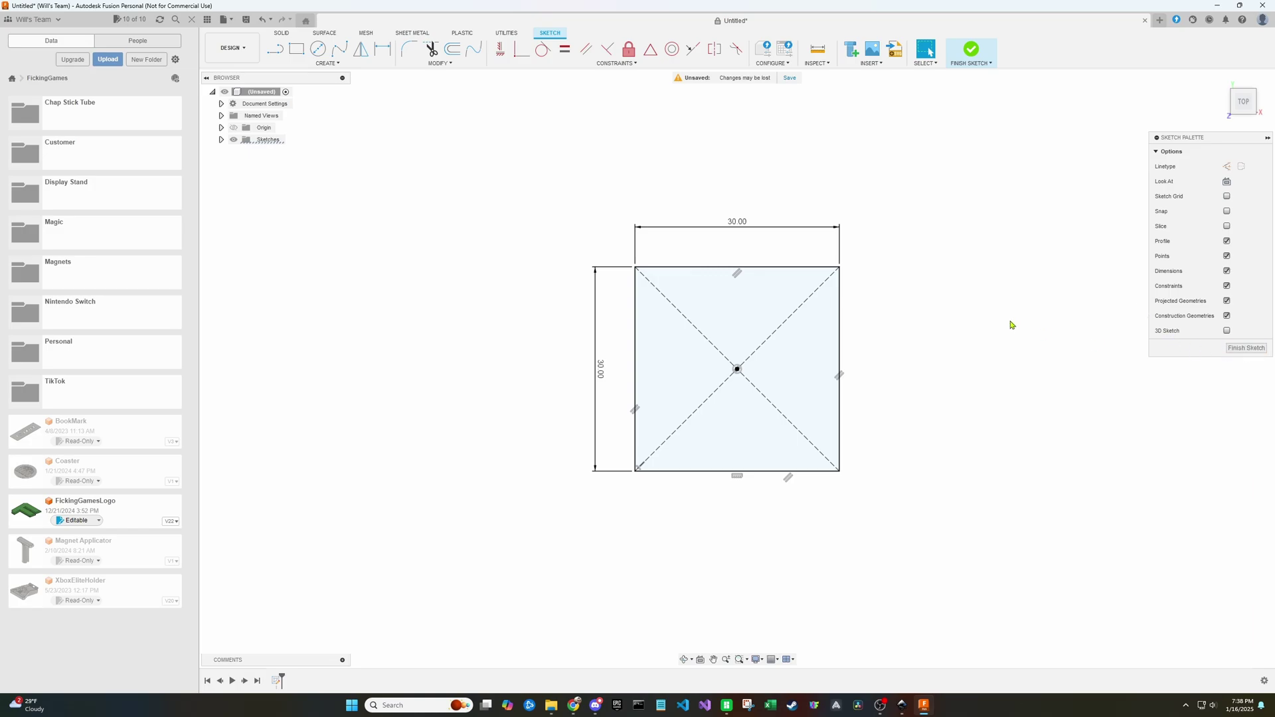
# Sketch two concentric circles, about 11.5 mm and 6 mm in diameter, centred on the square's upper-right corner.
pyautogui.click(329, 63)
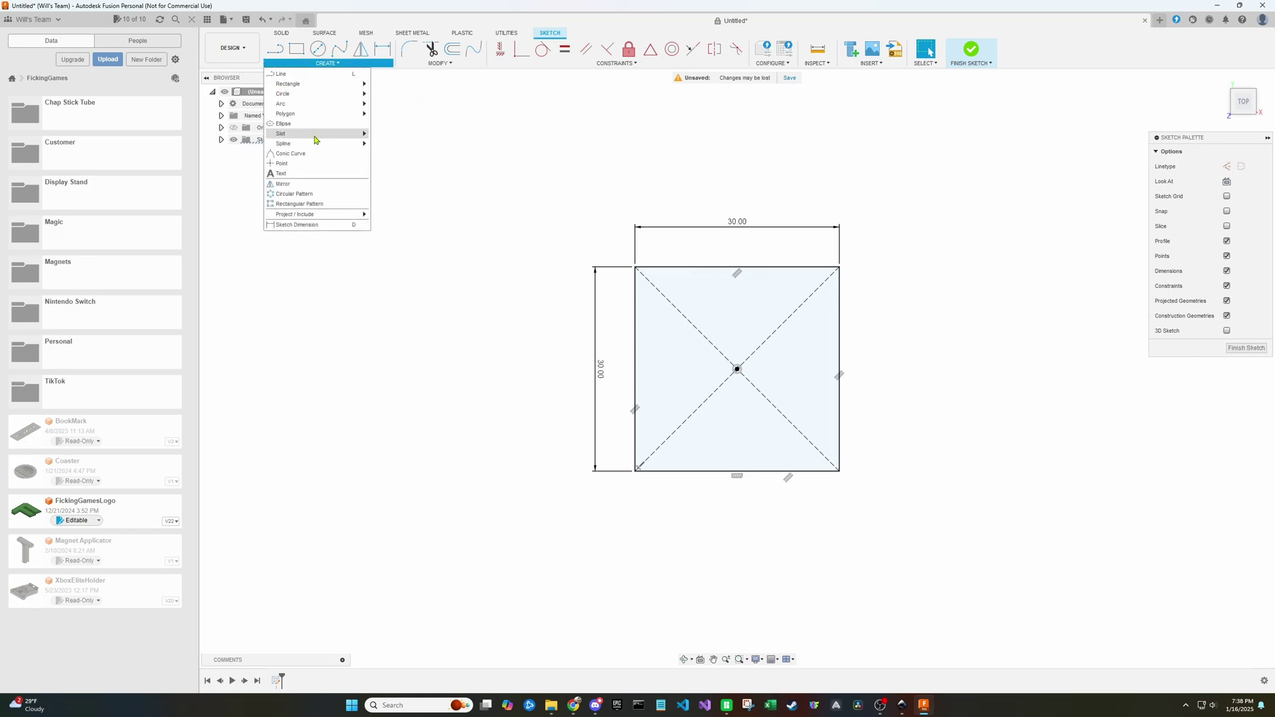
pyautogui.moveTo(309, 120)
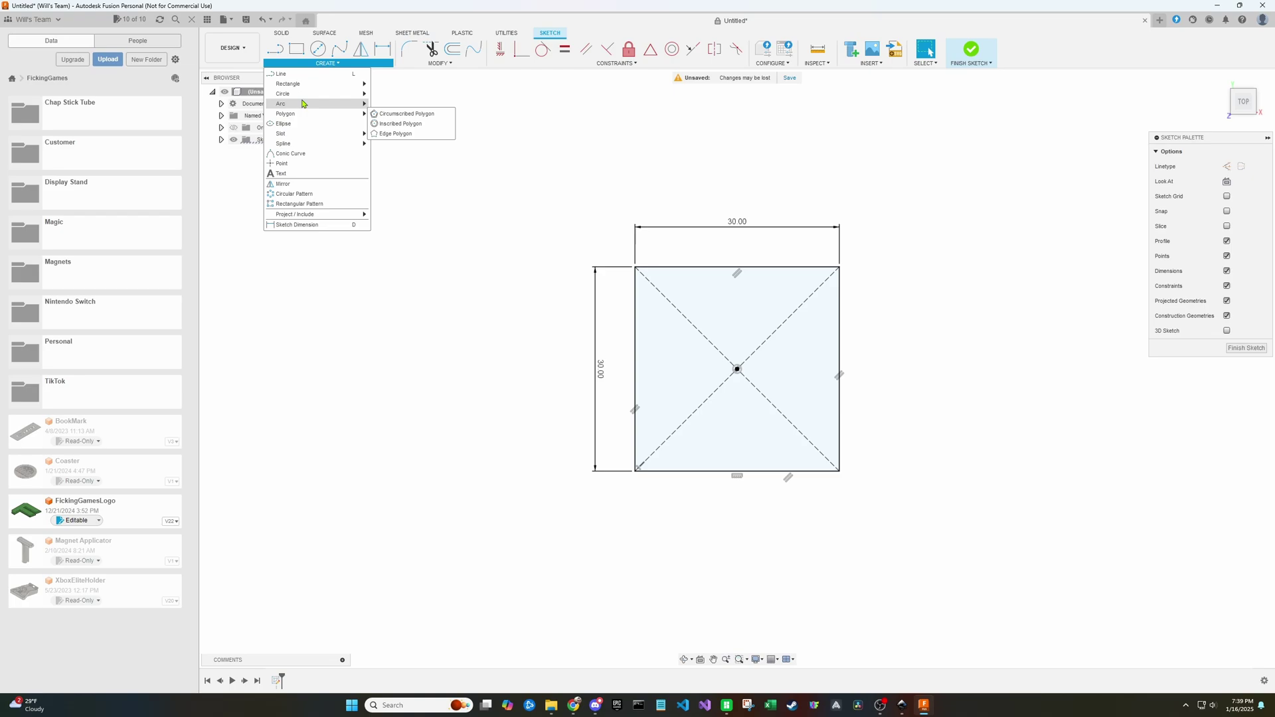
pyautogui.click(321, 52)
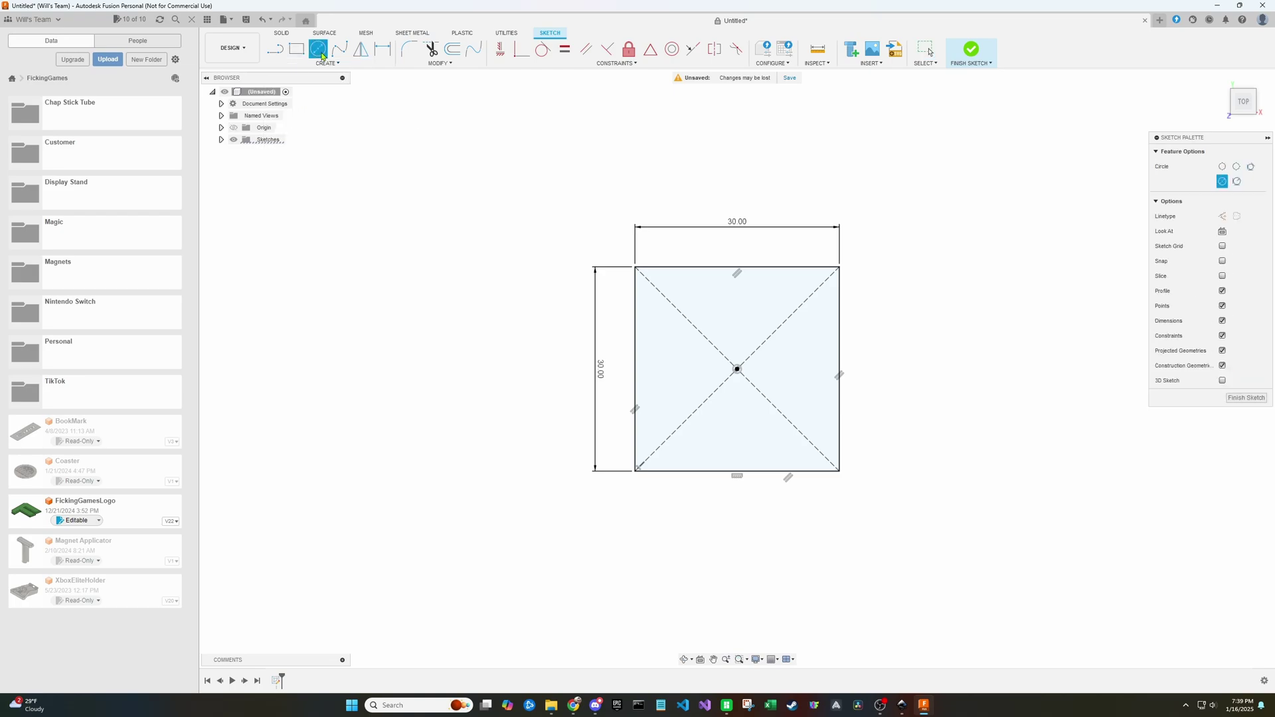
pyautogui.click(840, 269)
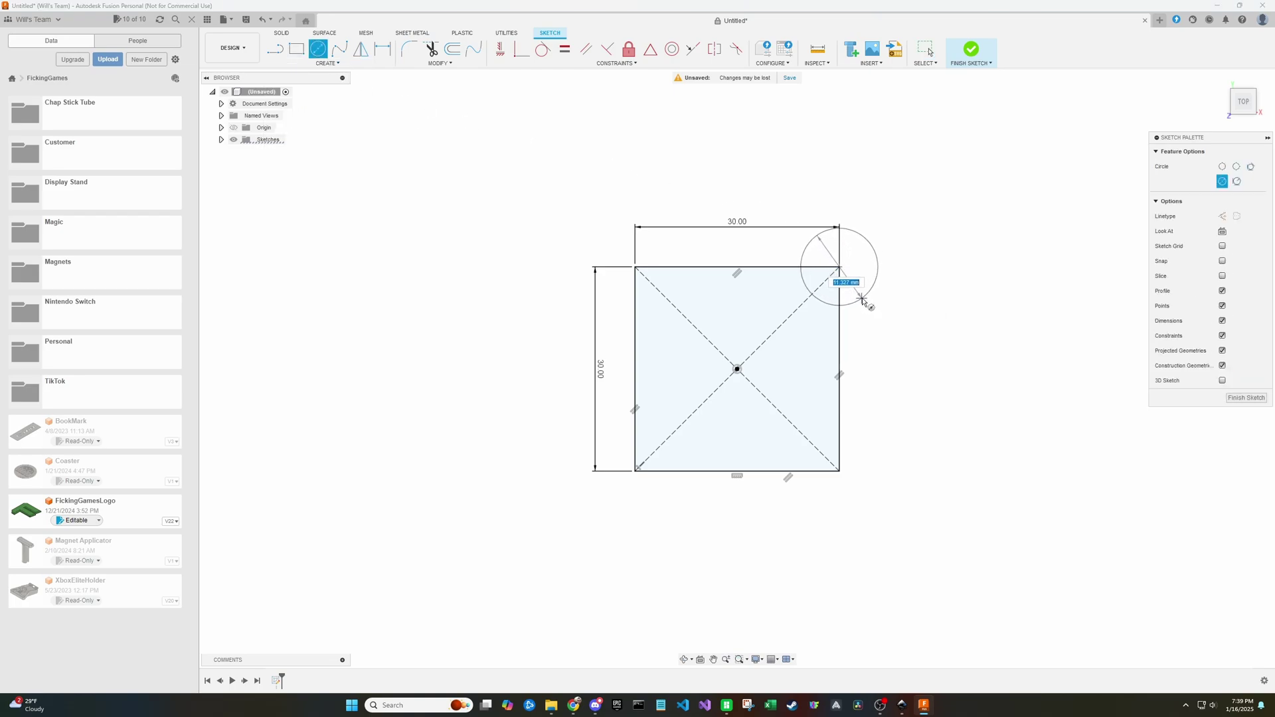
pyautogui.click(860, 300)
pyautogui.click(840, 268)
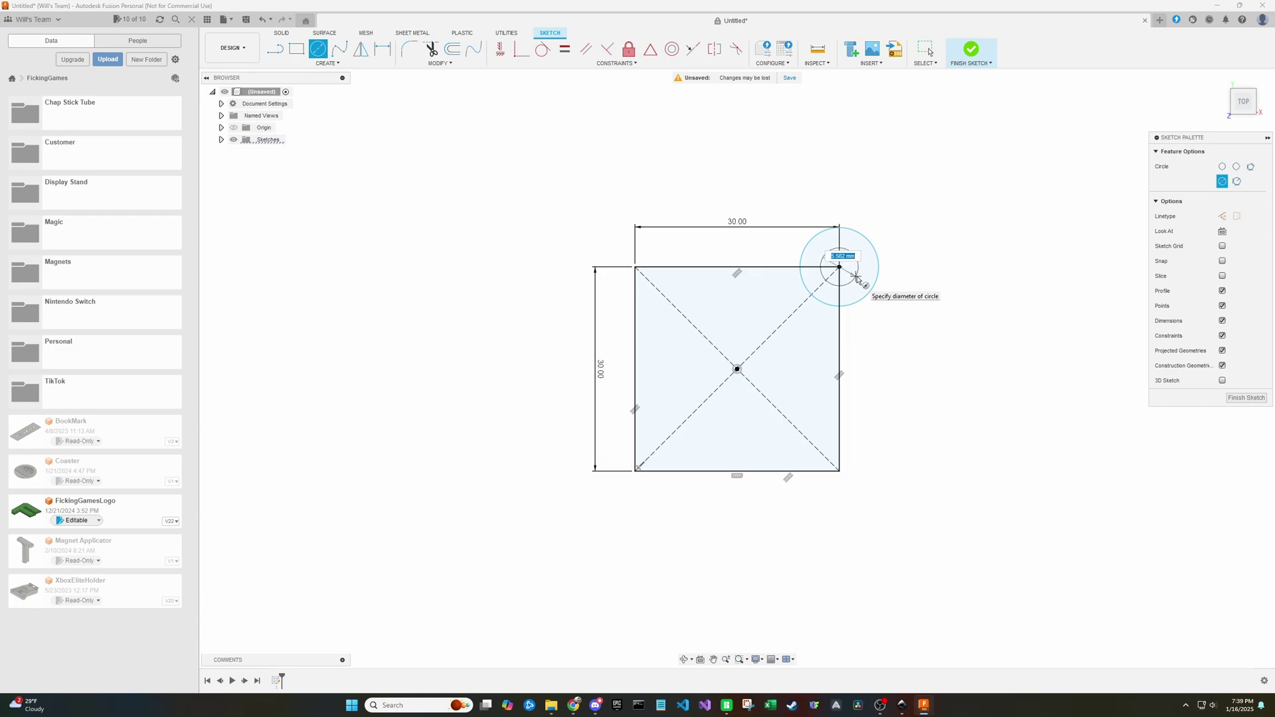
pyautogui.click(857, 278)
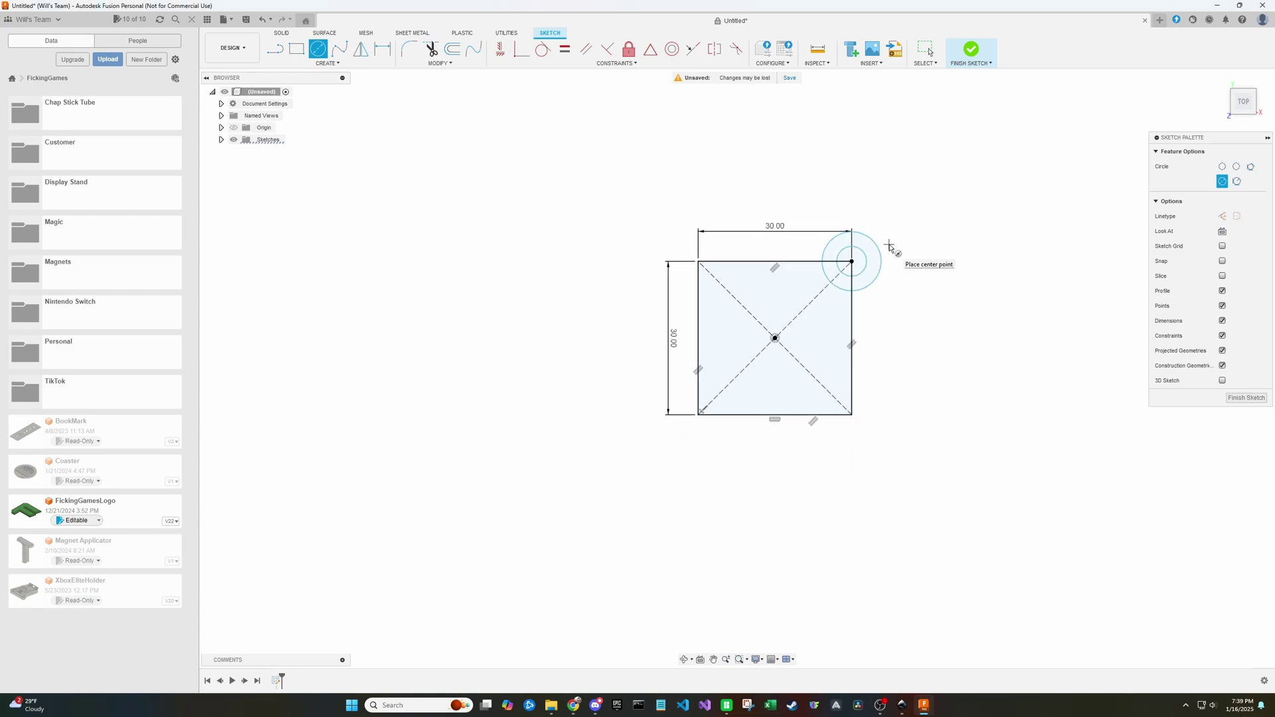
# Dimension the inner corner circle to a 2 mm diameter.
pyautogui.scroll(4, 872, 266)
pyautogui.press('d')
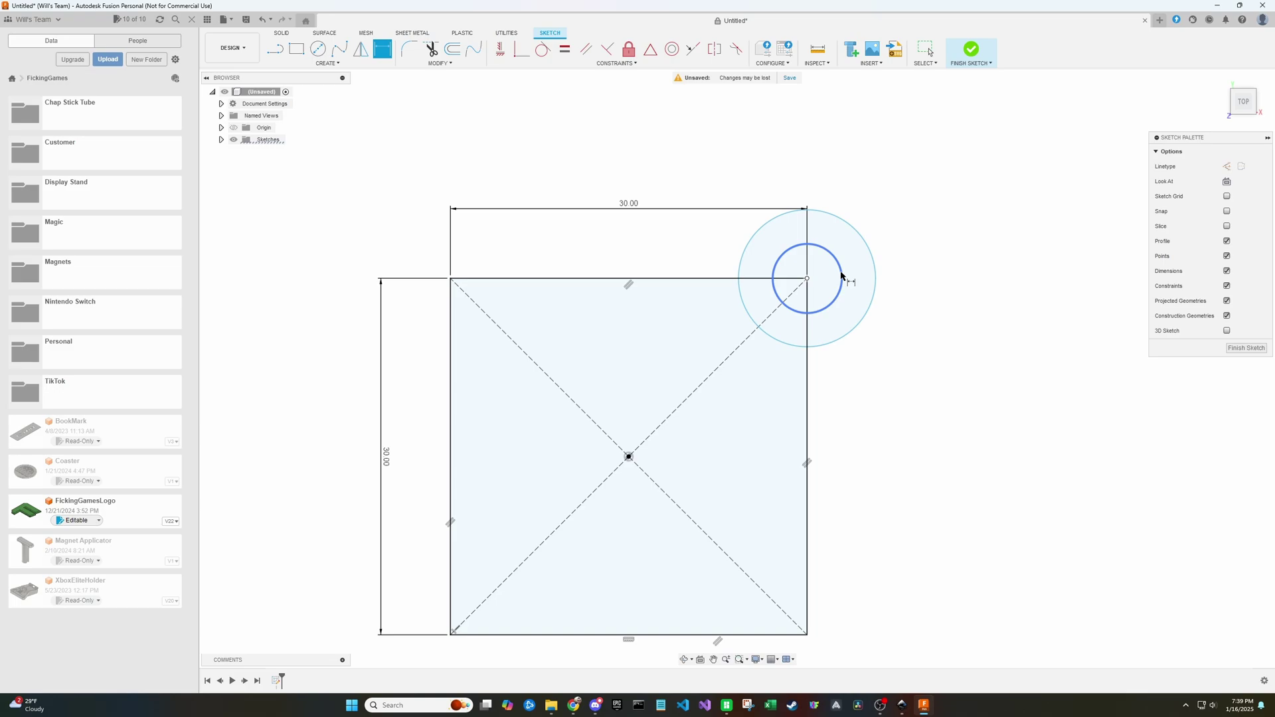
pyautogui.click(843, 276)
pyautogui.click(930, 275)
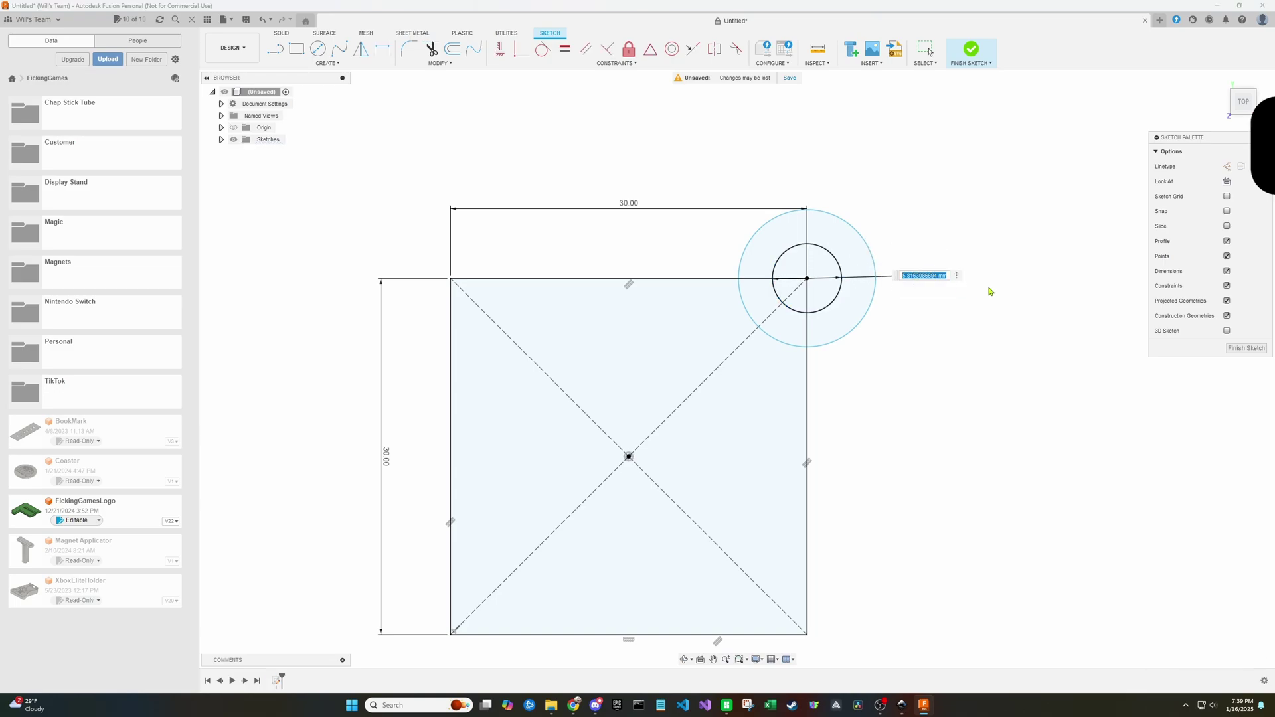
pyautogui.write('2')
pyautogui.press('Return')
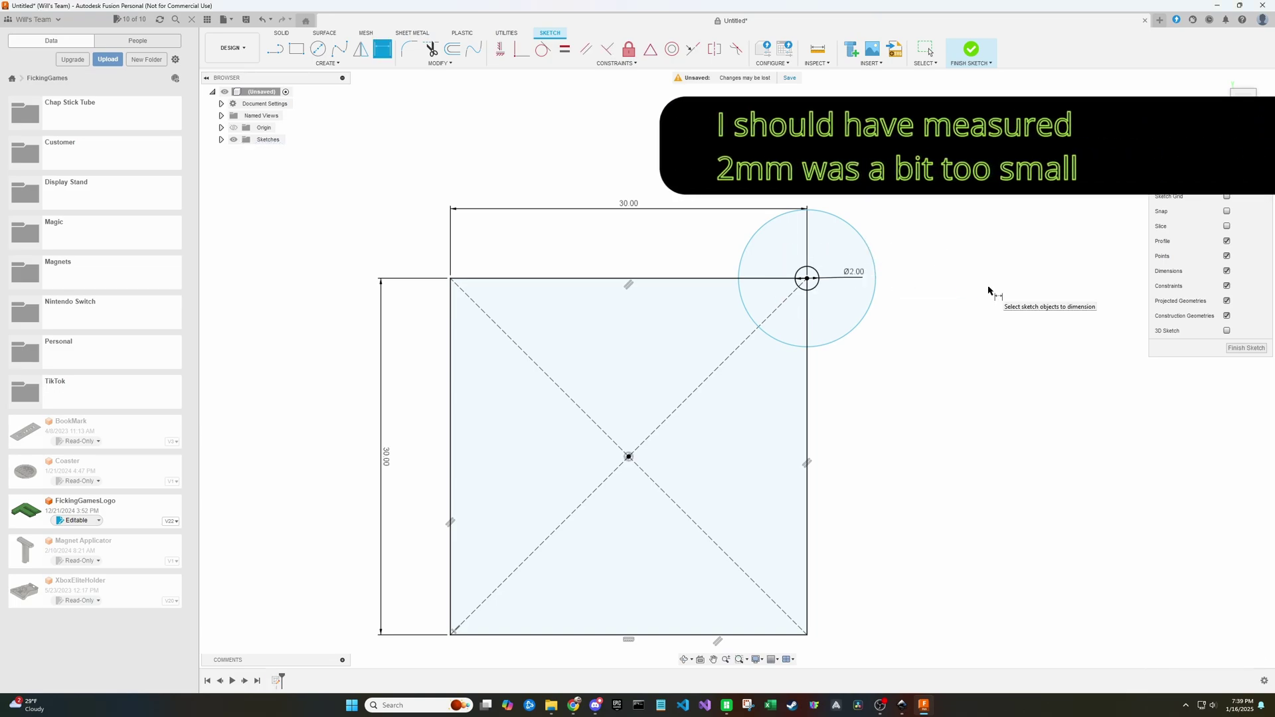
# Dimension the outer corner circle to a 5 mm diameter and finish the sketch.
pyautogui.scroll(3, 883, 285)
pyautogui.click(874, 278)
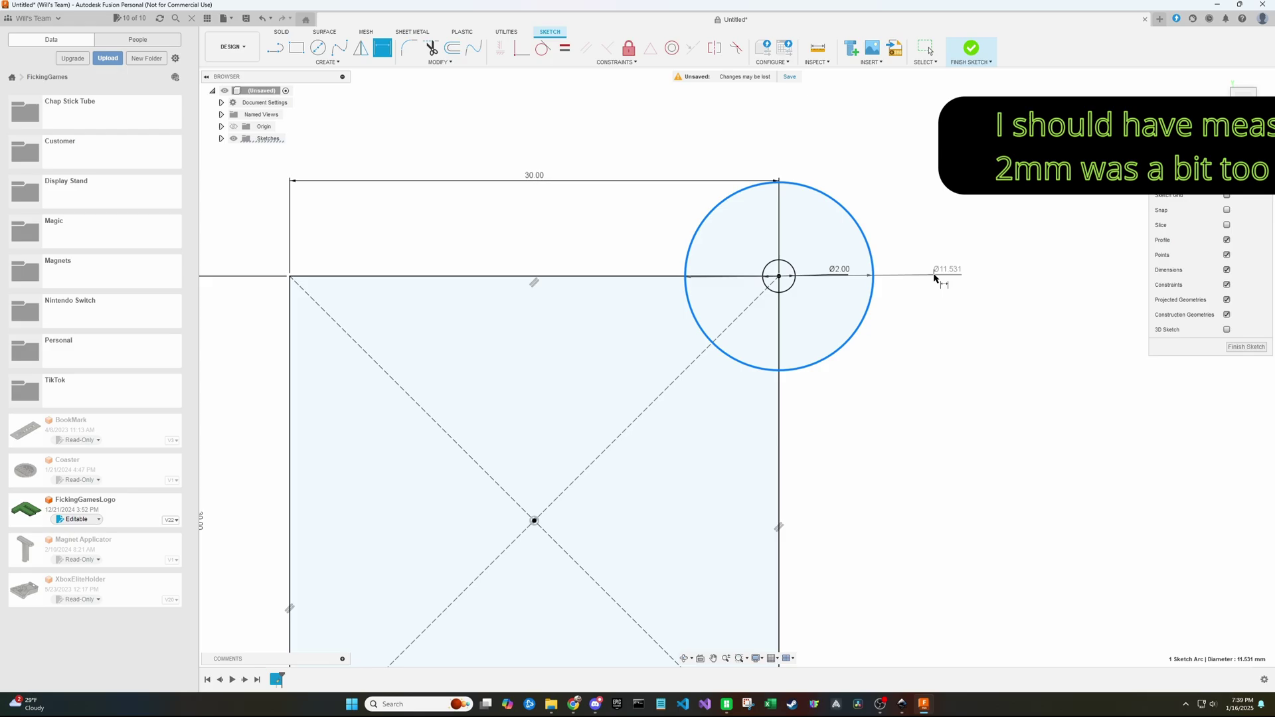
pyautogui.click(935, 278)
pyautogui.write('5')
pyautogui.press('Return')
pyautogui.scroll(-3, 888, 188)
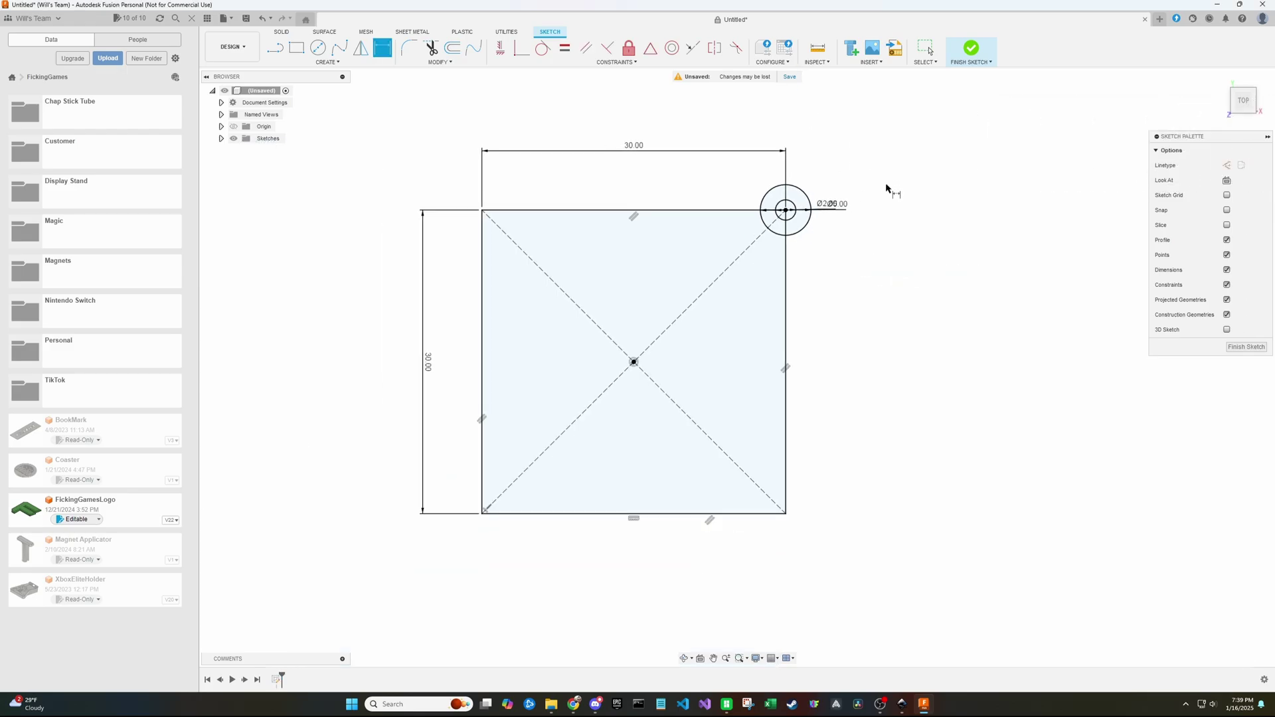
pyautogui.scroll(4, 843, 217)
pyautogui.doubleClick(831, 210)
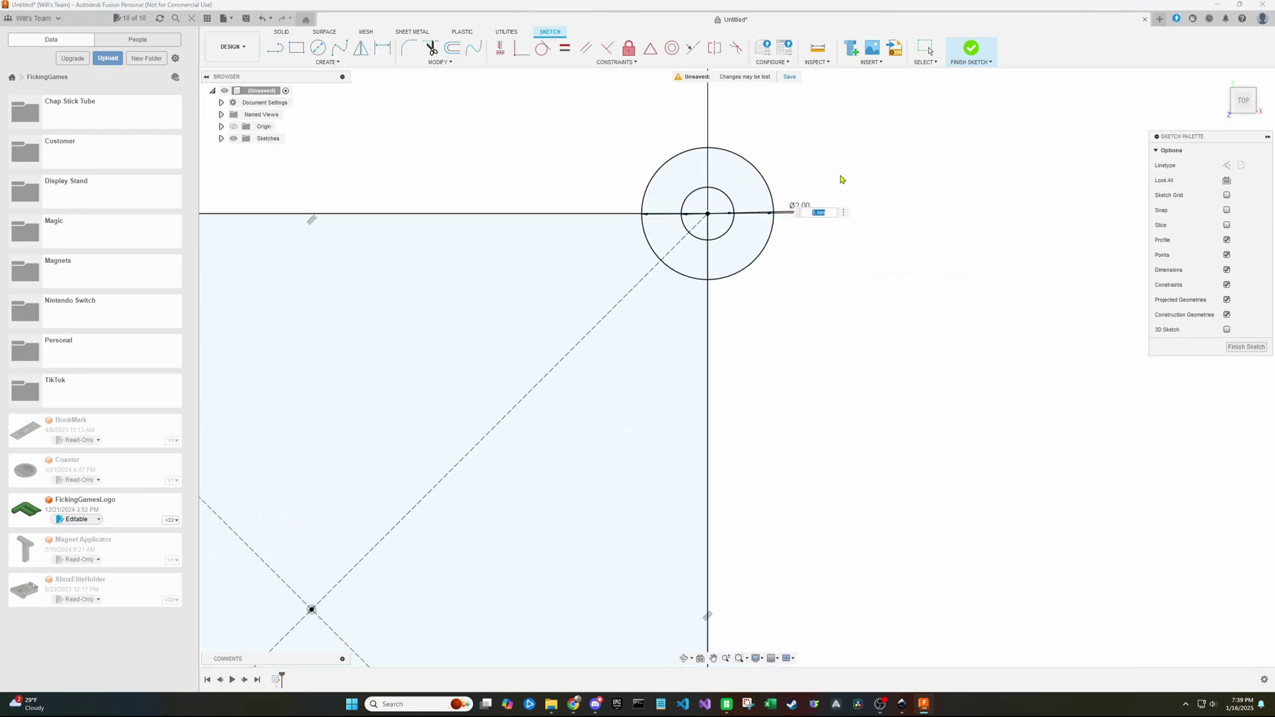
pyautogui.click(1241, 347)
# Extrude the square and the ring around the corner hole 2 mm as a new body, leaving the inner circle open.
pyautogui.scroll(-5, 924, 279)
pyautogui.press('e')
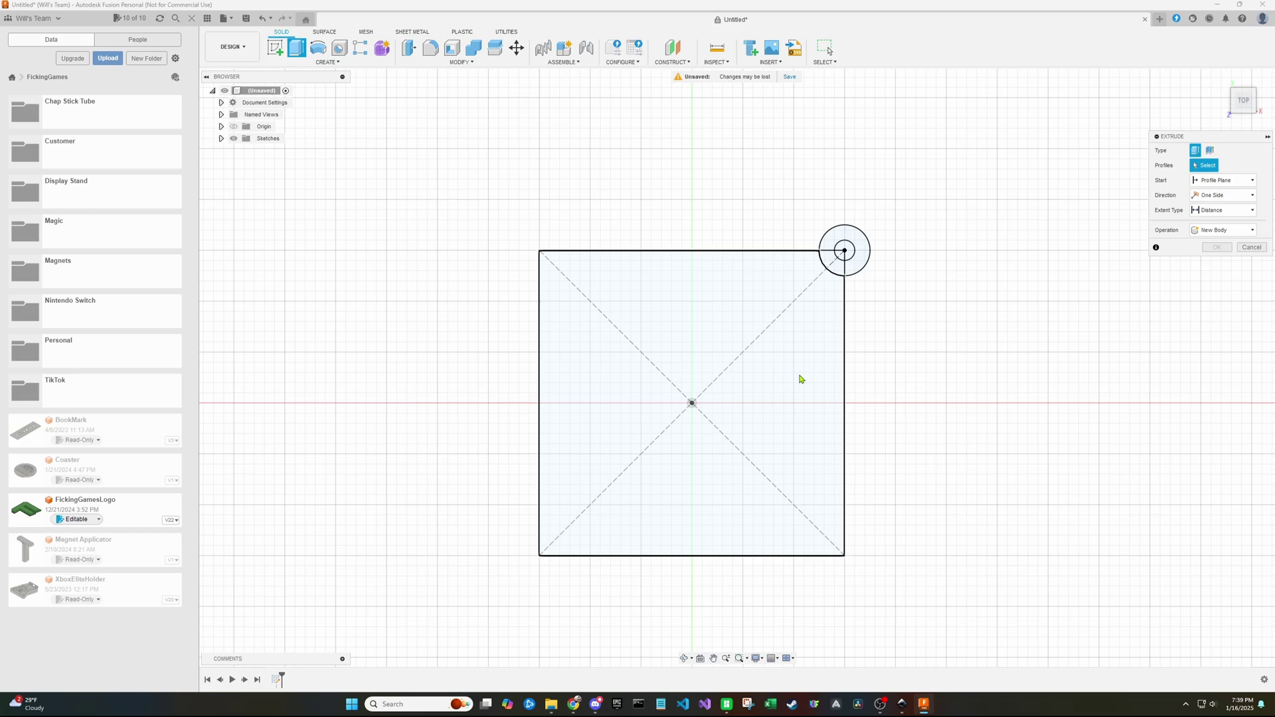
pyautogui.click(797, 368)
pyautogui.scroll(2, 833, 277)
pyautogui.click(844, 254)
pyautogui.click(842, 210)
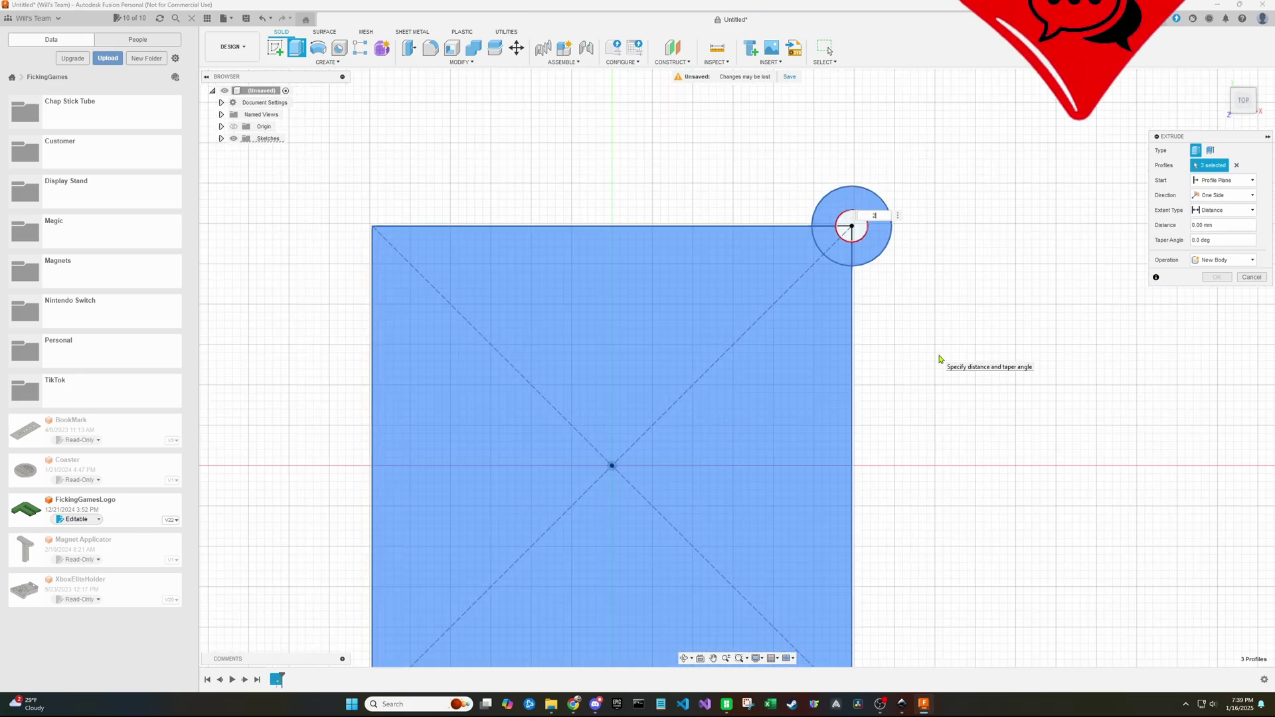
pyautogui.write('2')
pyautogui.press('Return')
# Fillet both outer edges of the corner ring with a 1 mm radius.
pyautogui.scroll(-2, 857, 279)
pyautogui.scroll(4, 851, 263)
pyautogui.keyDown('shift'); pyautogui.moveTo(849, 254); pyautogui.dragTo(911, 232, button='middle'); pyautogui.keyUp('shift')
pyautogui.press('f')
pyautogui.scroll(2, 891, 243)
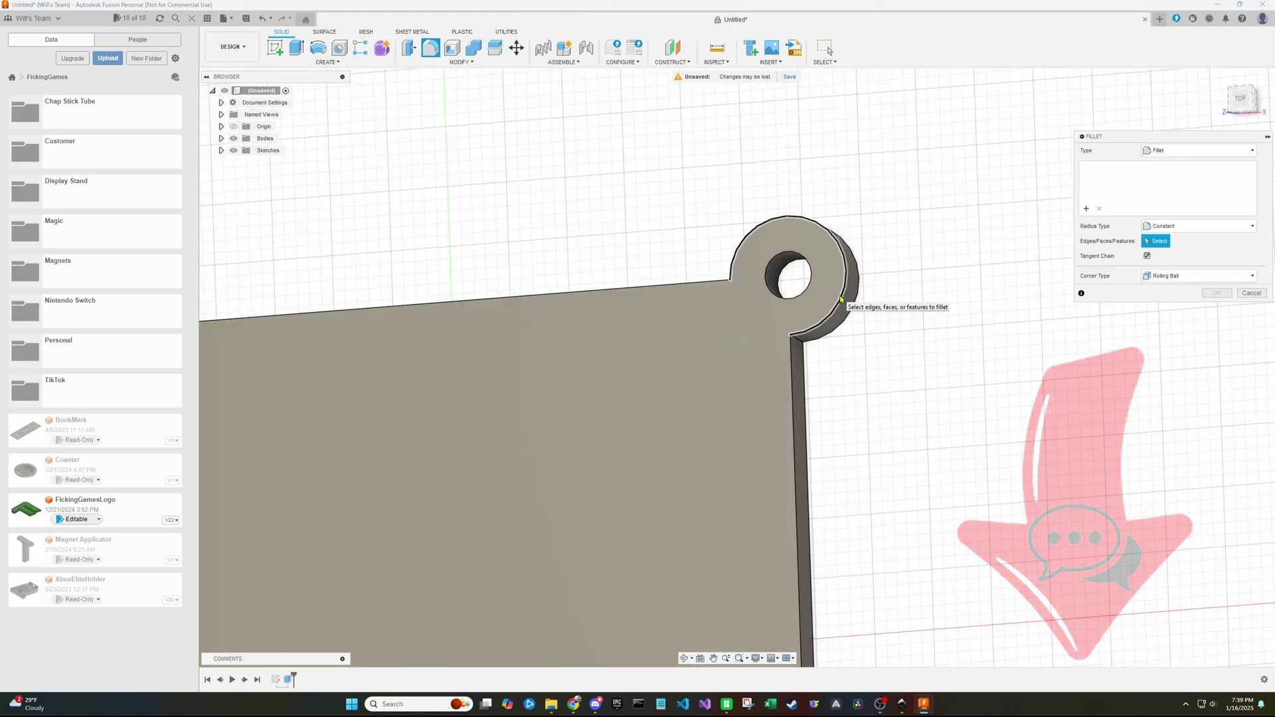
pyautogui.click(843, 293)
pyautogui.click(857, 295)
pyautogui.write('1')
pyautogui.press('Return')
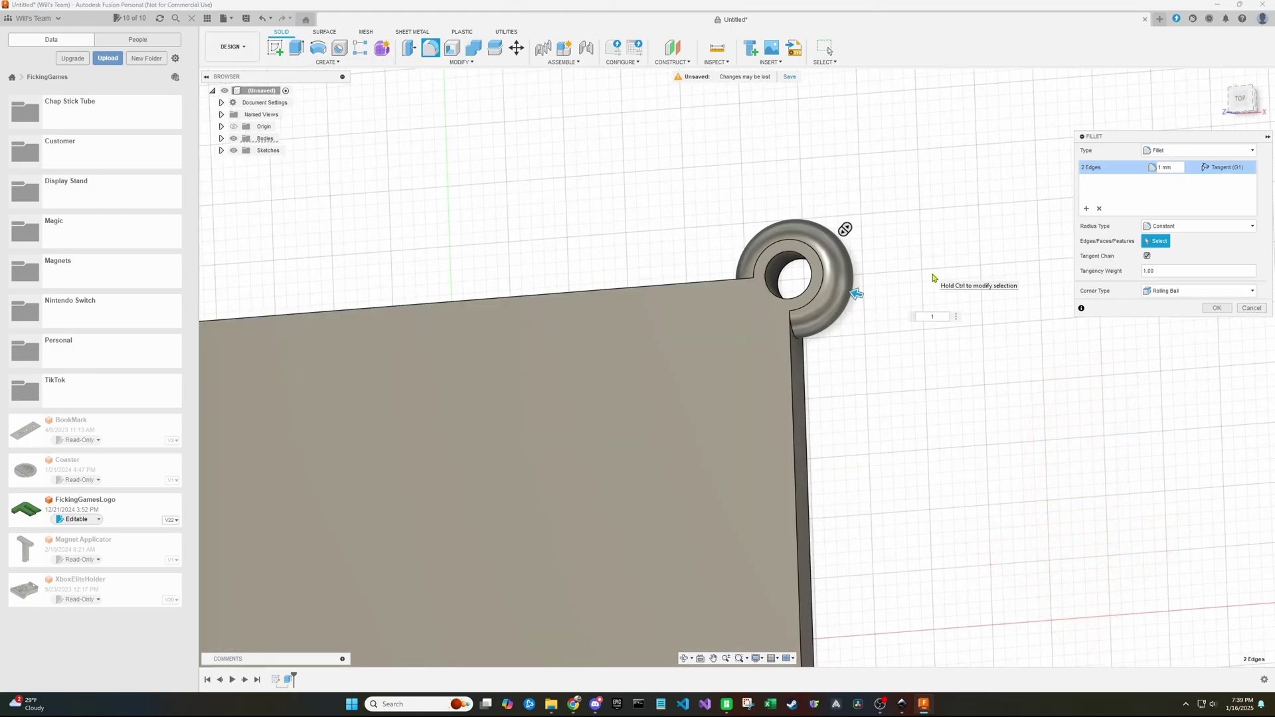
# Insert the TriForce SVG file from the Desktop folder onto the top face of the square plate.
pyautogui.scroll(-5, 890, 233)
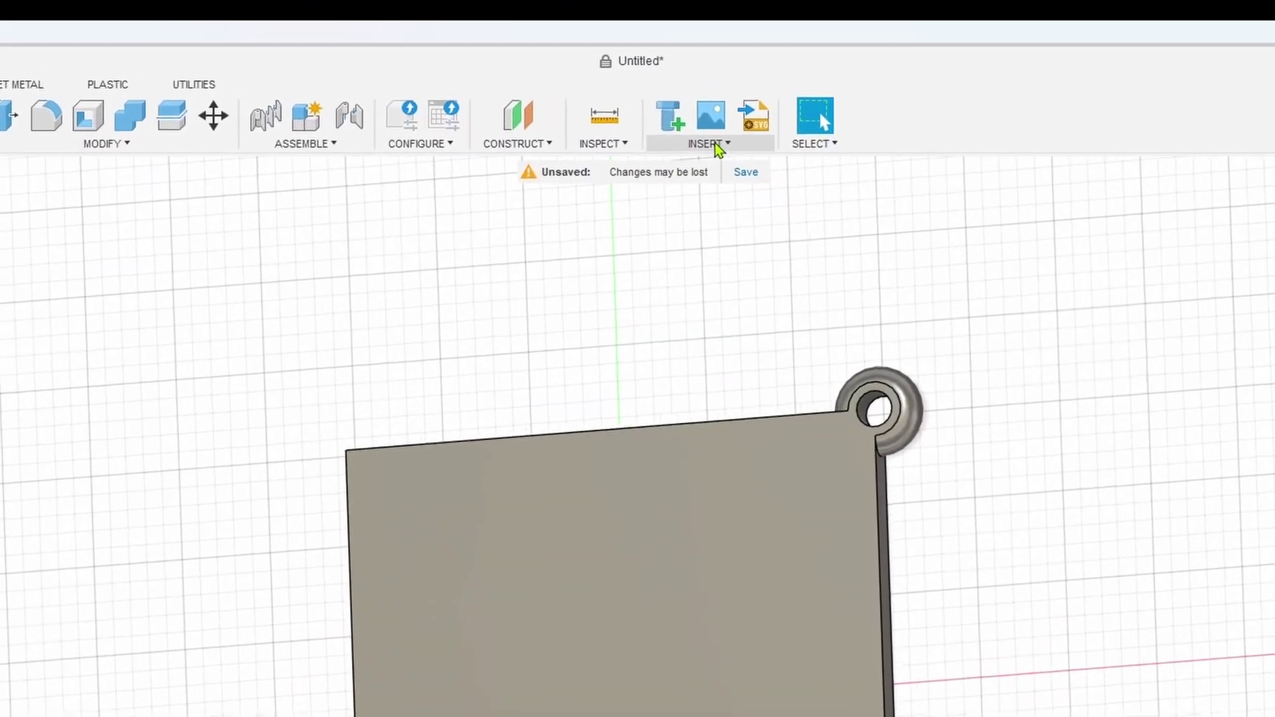
pyautogui.click(759, 83)
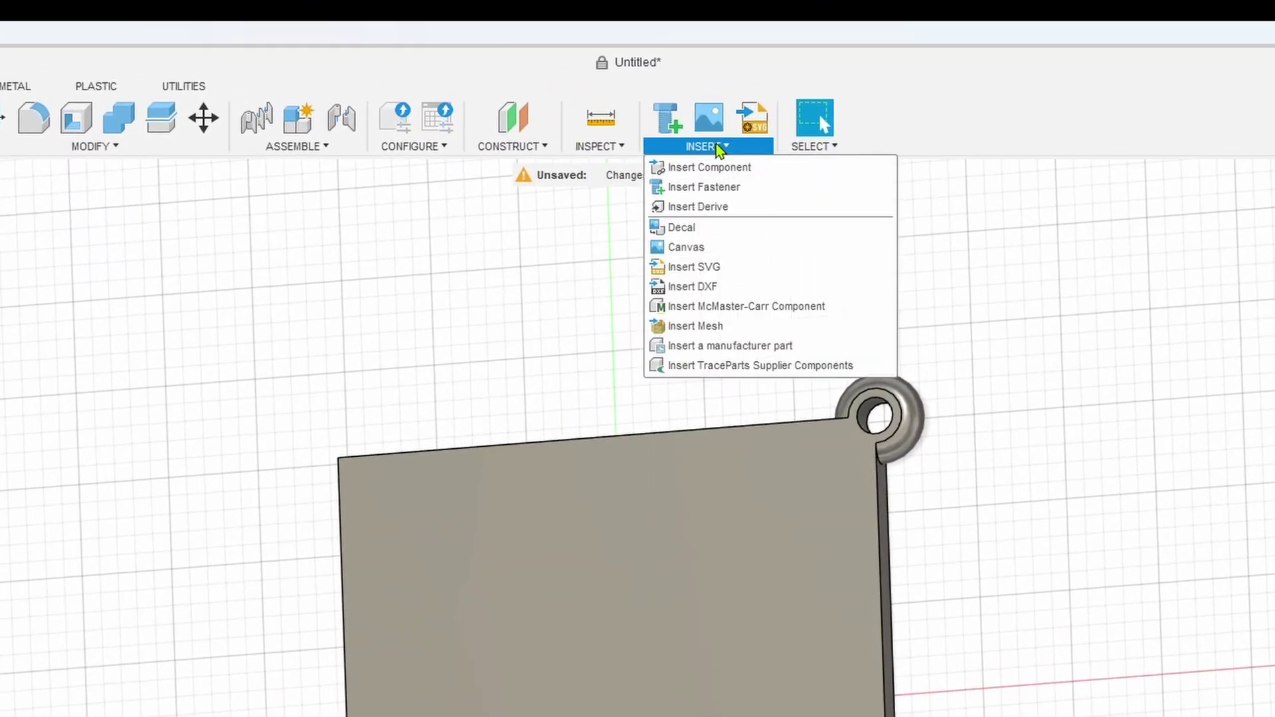
pyautogui.click(760, 123)
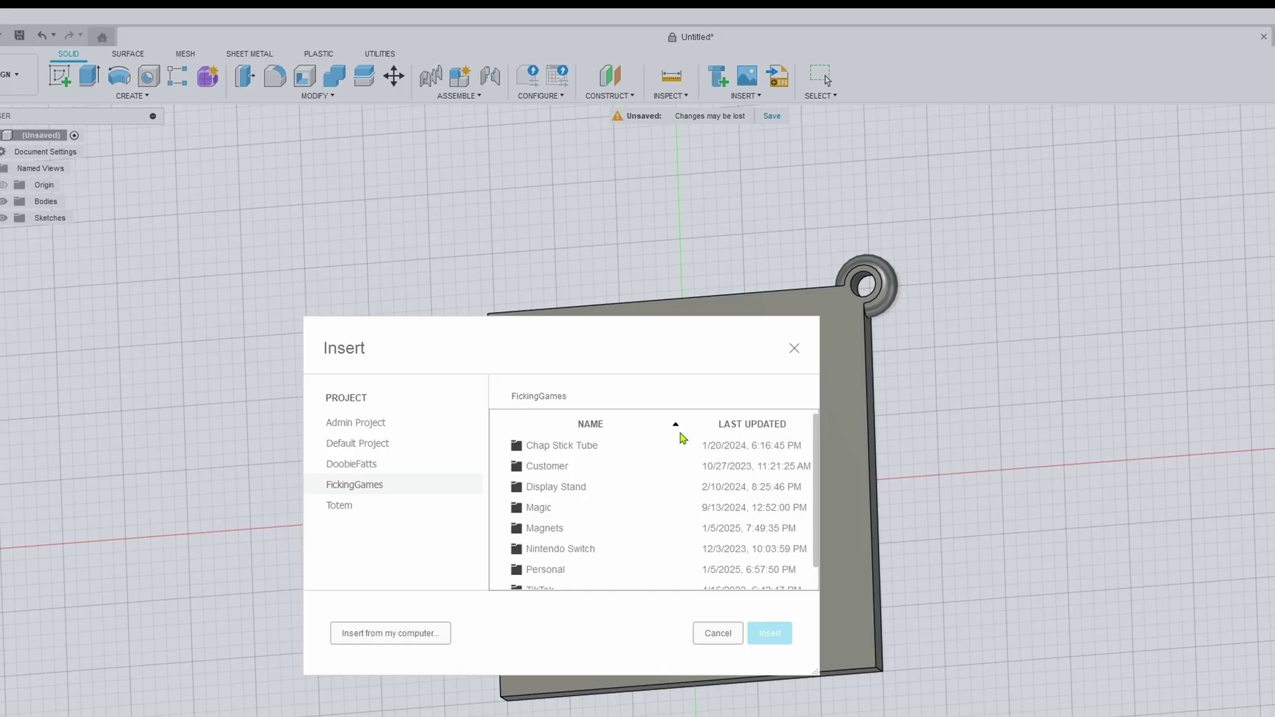
pyautogui.click(369, 716)
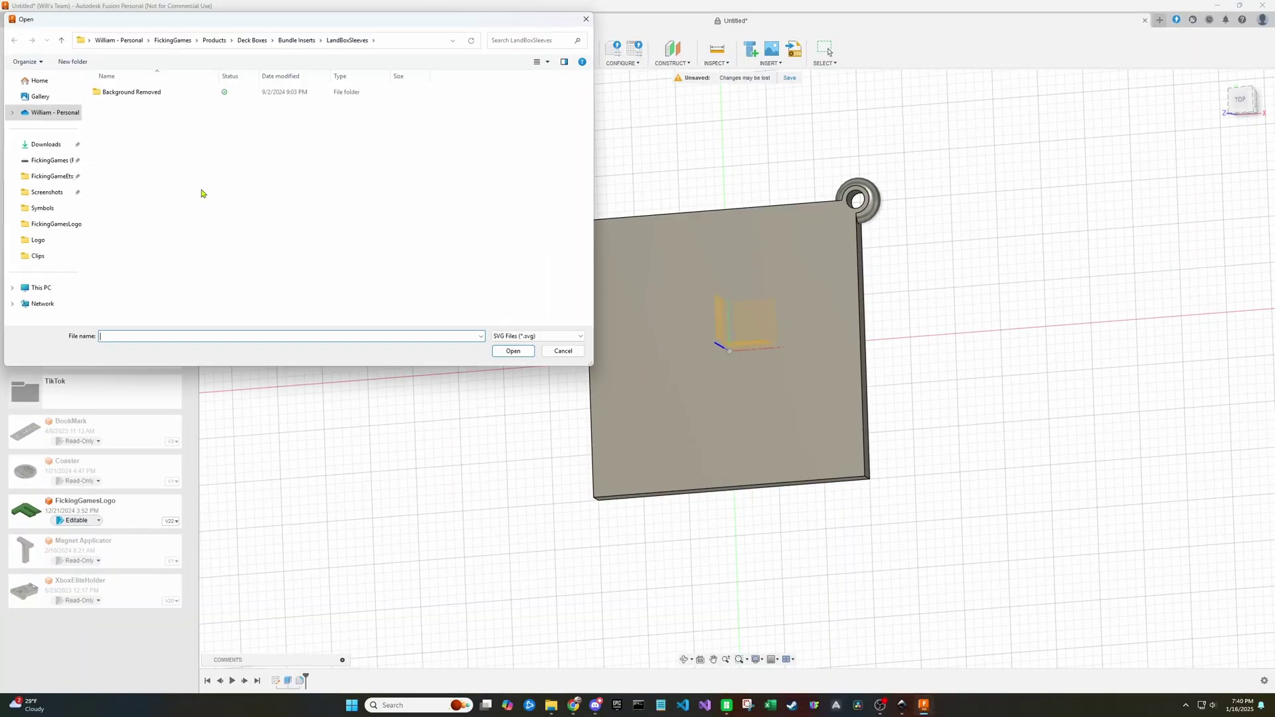
pyautogui.click(50, 114)
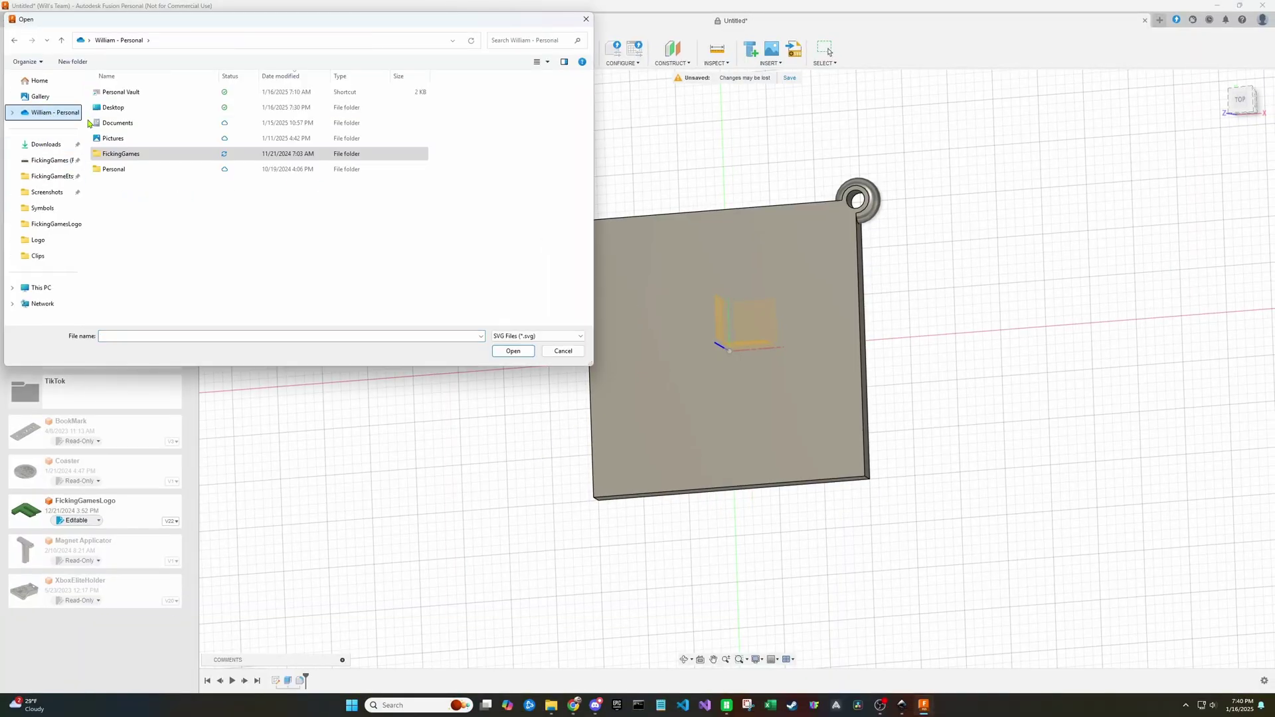
pyautogui.doubleClick(133, 109)
pyautogui.doubleClick(139, 96)
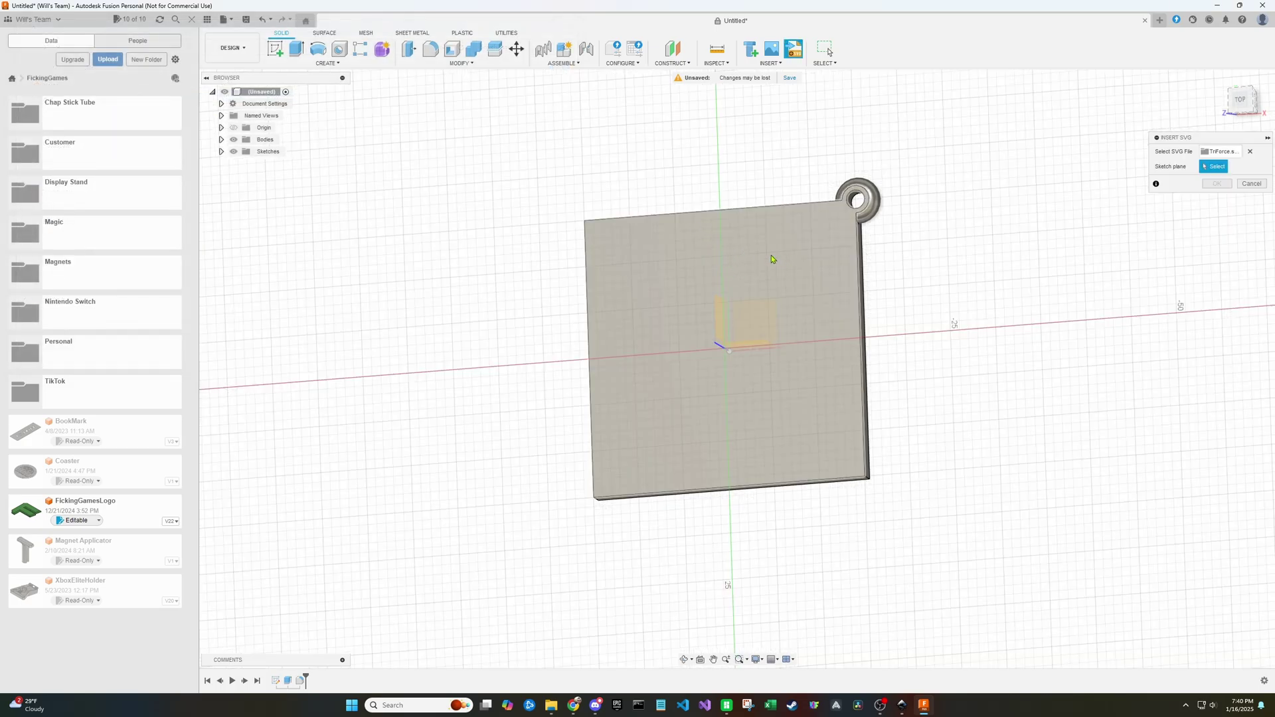
pyautogui.click(771, 257)
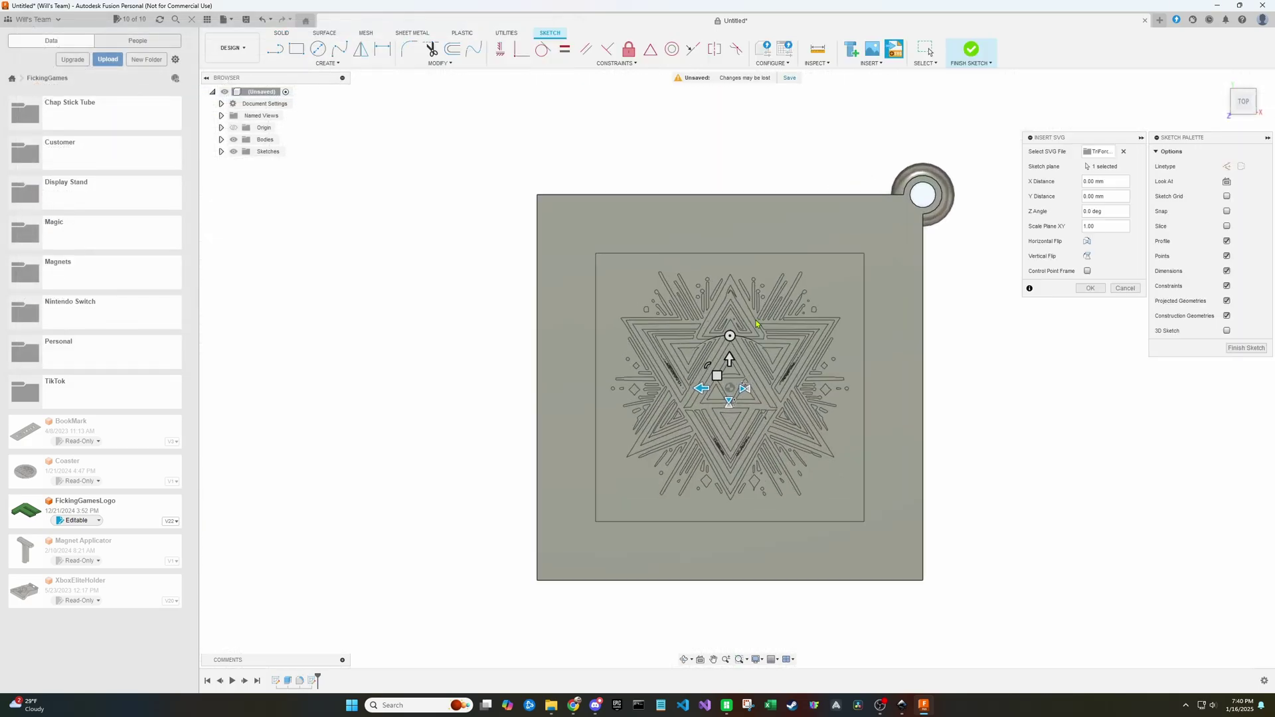
# Rotate the inserted TriForce SVG 180 degrees, scale it to 1.531, and accept the placement.
pyautogui.moveTo(731, 334); pyautogui.dragTo(730, 477)
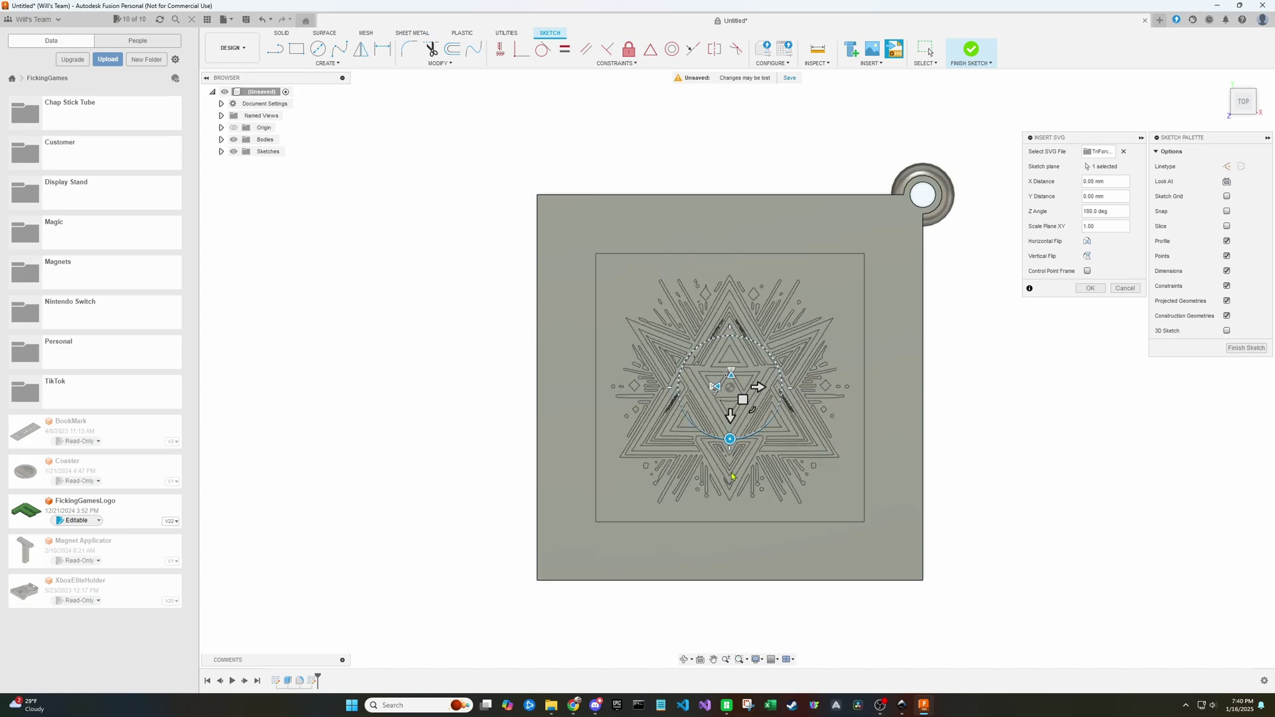
pyautogui.moveTo(752, 408); pyautogui.dragTo(766, 424)
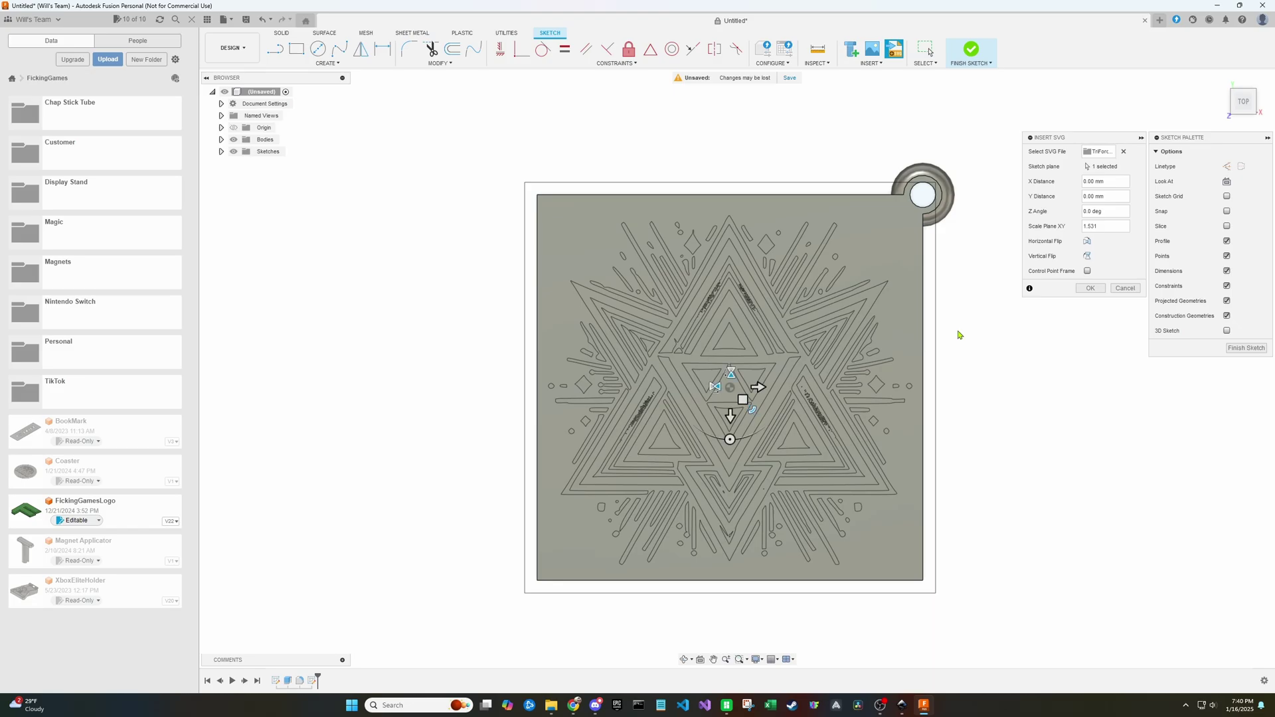
pyautogui.click(1089, 290)
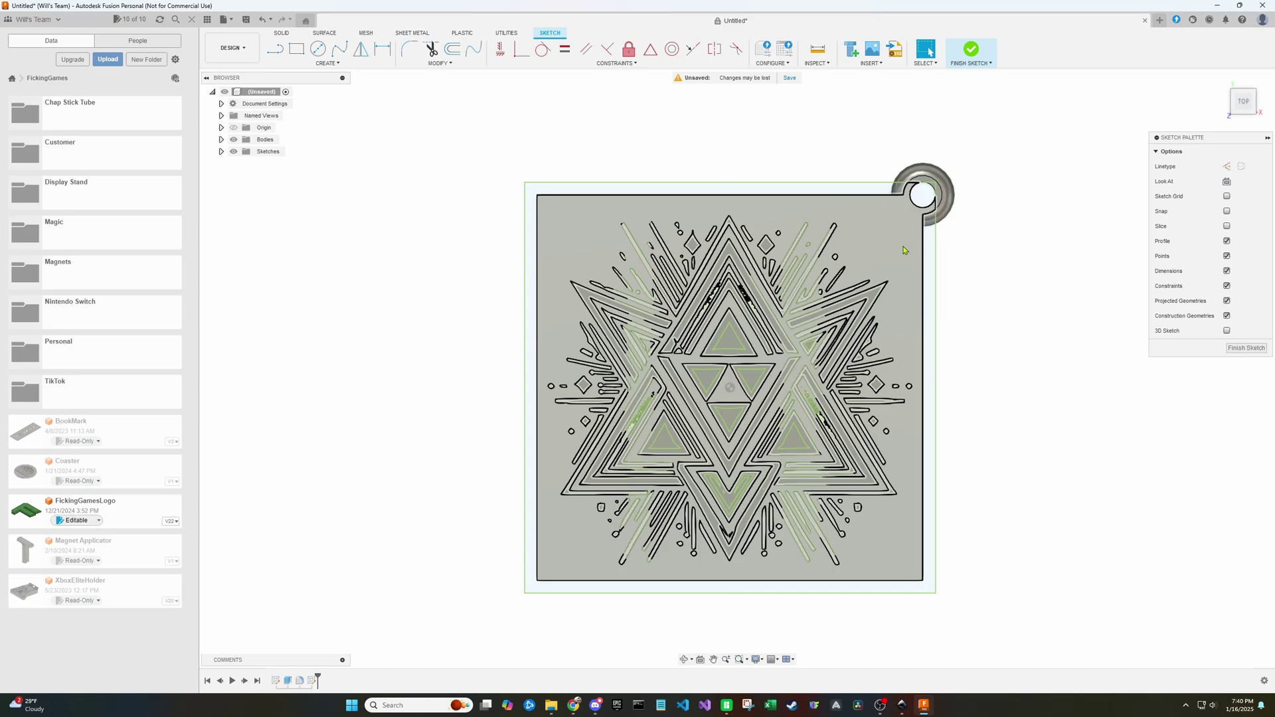
# Extrude the square's background profile and the inner triangles of the Triforce sketch 0.5 mm, joined to the plate.
pyautogui.press('e')
pyautogui.click(894, 273)
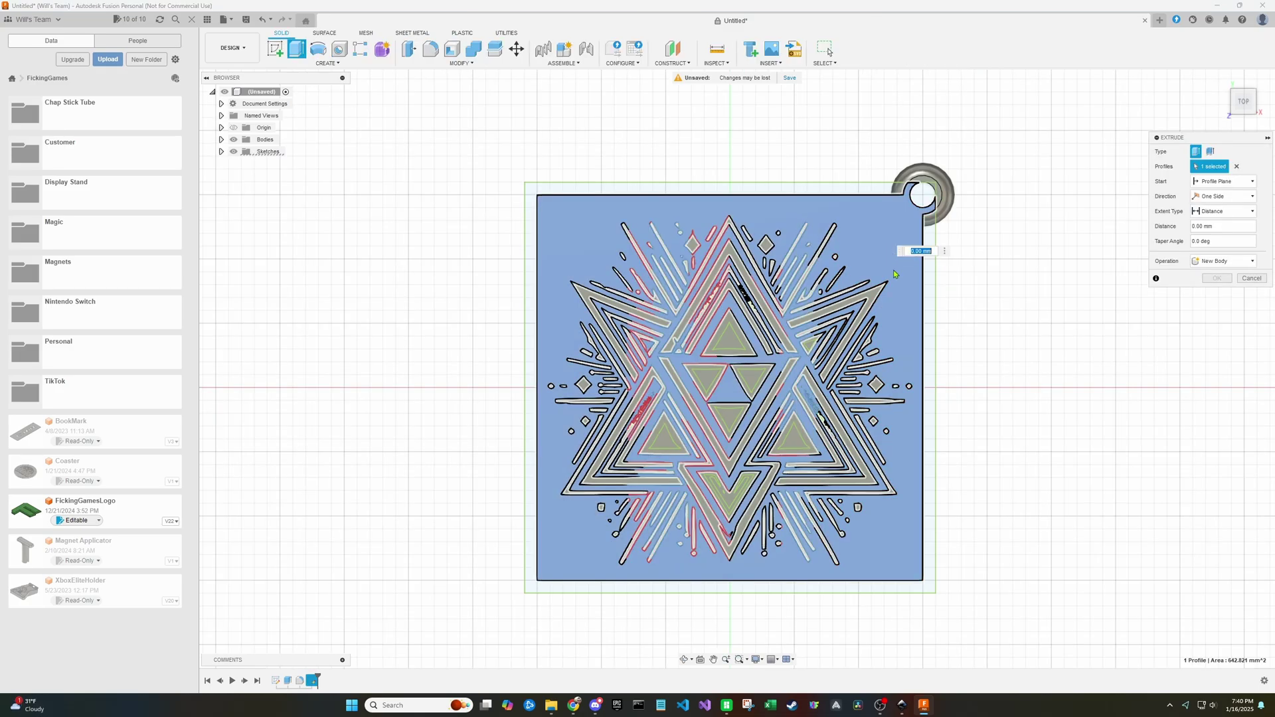
pyautogui.scroll(5, 841, 361)
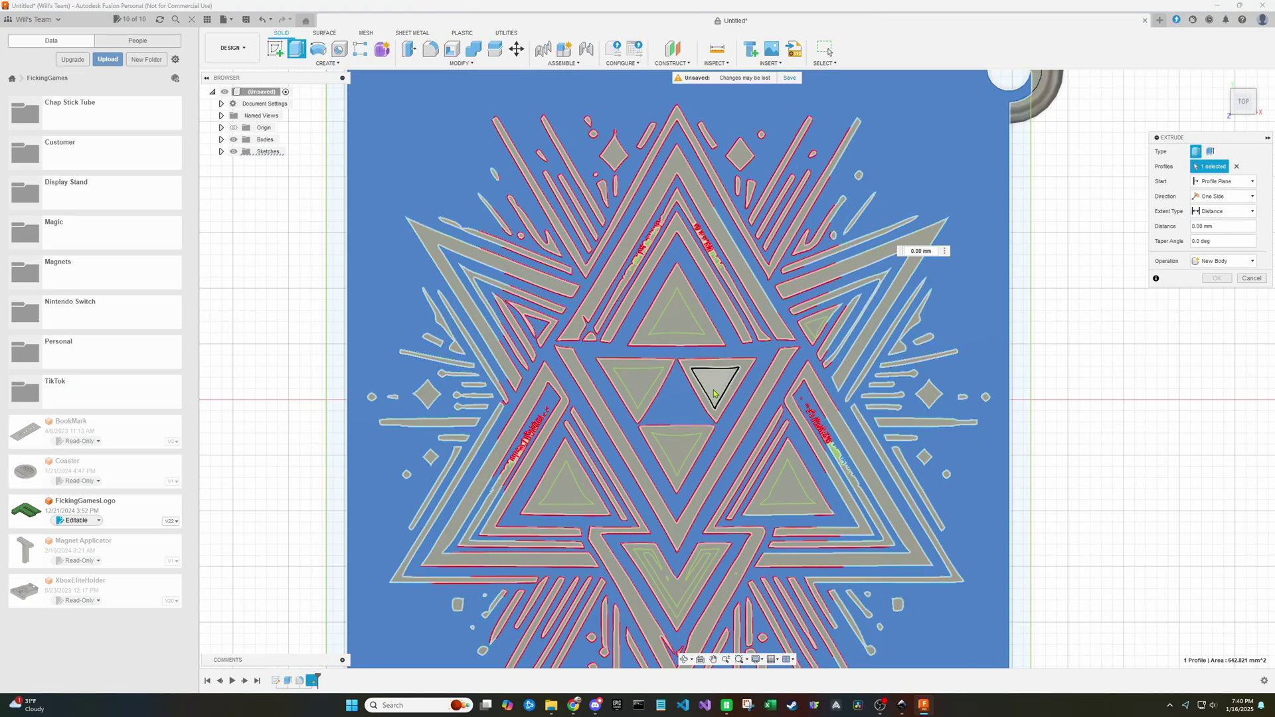
pyautogui.click(714, 392)
pyautogui.click(637, 388)
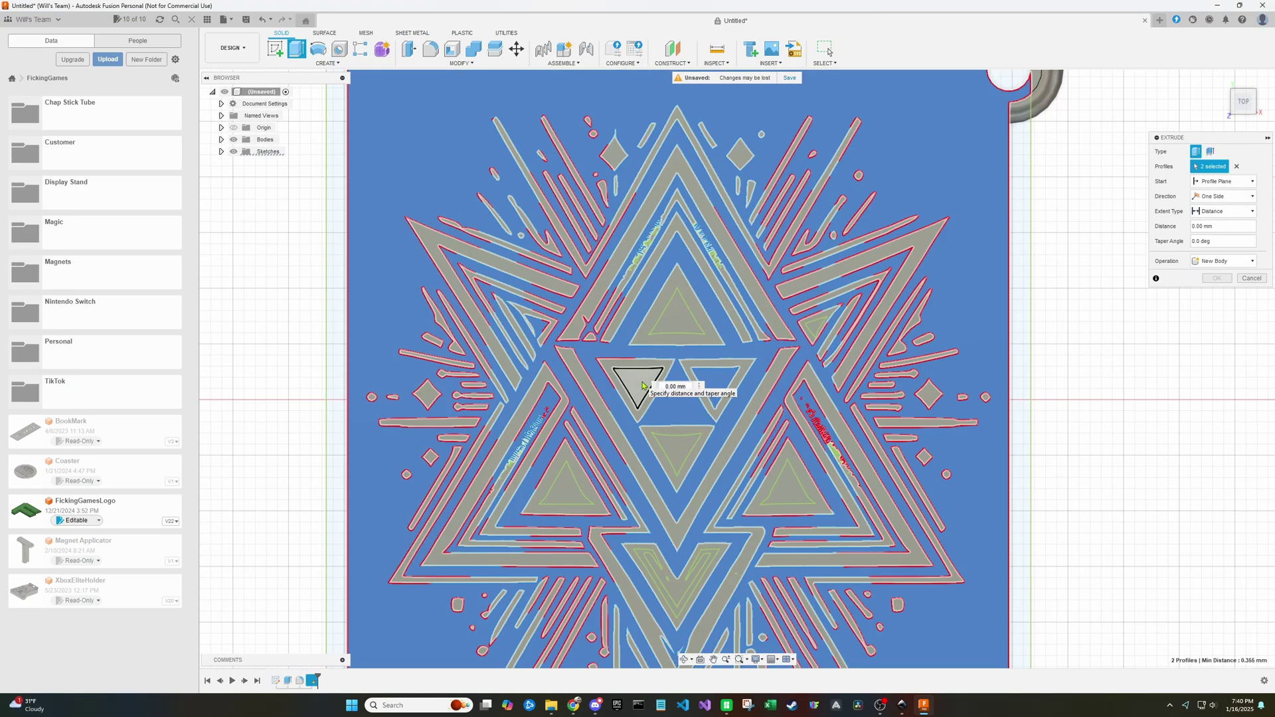
pyautogui.click(675, 326)
pyautogui.click(677, 452)
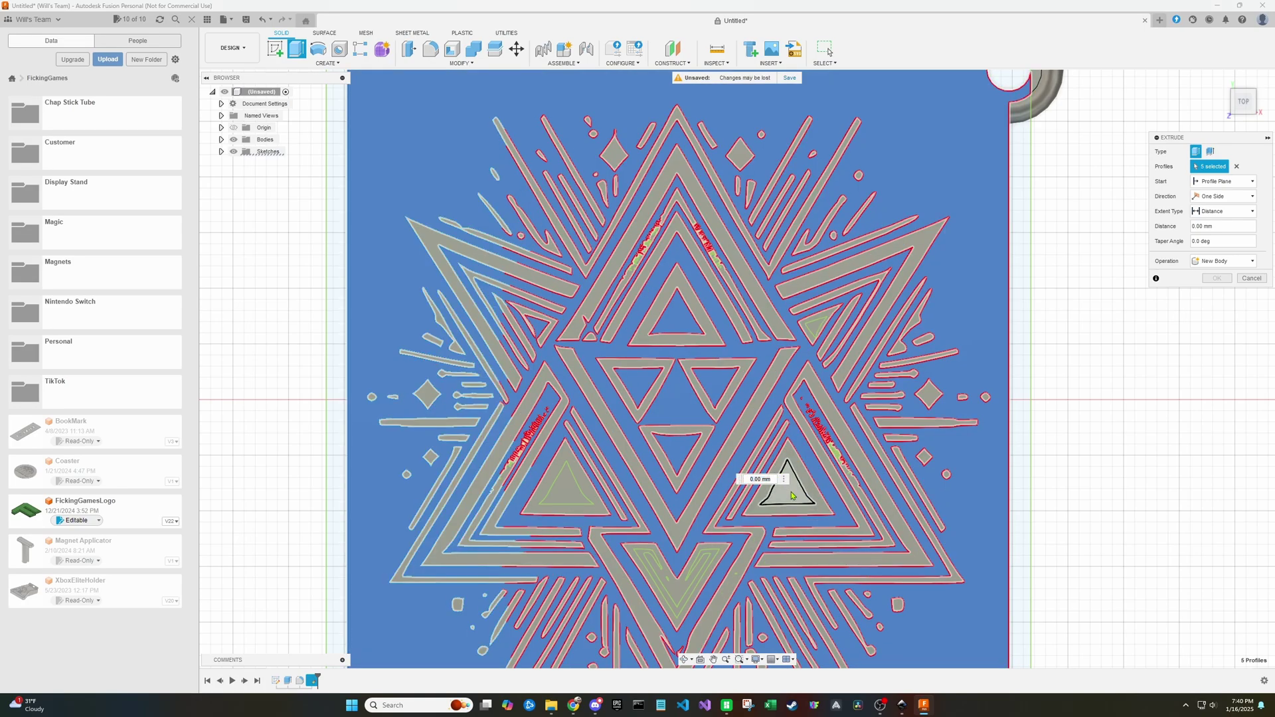
pyautogui.click(792, 496)
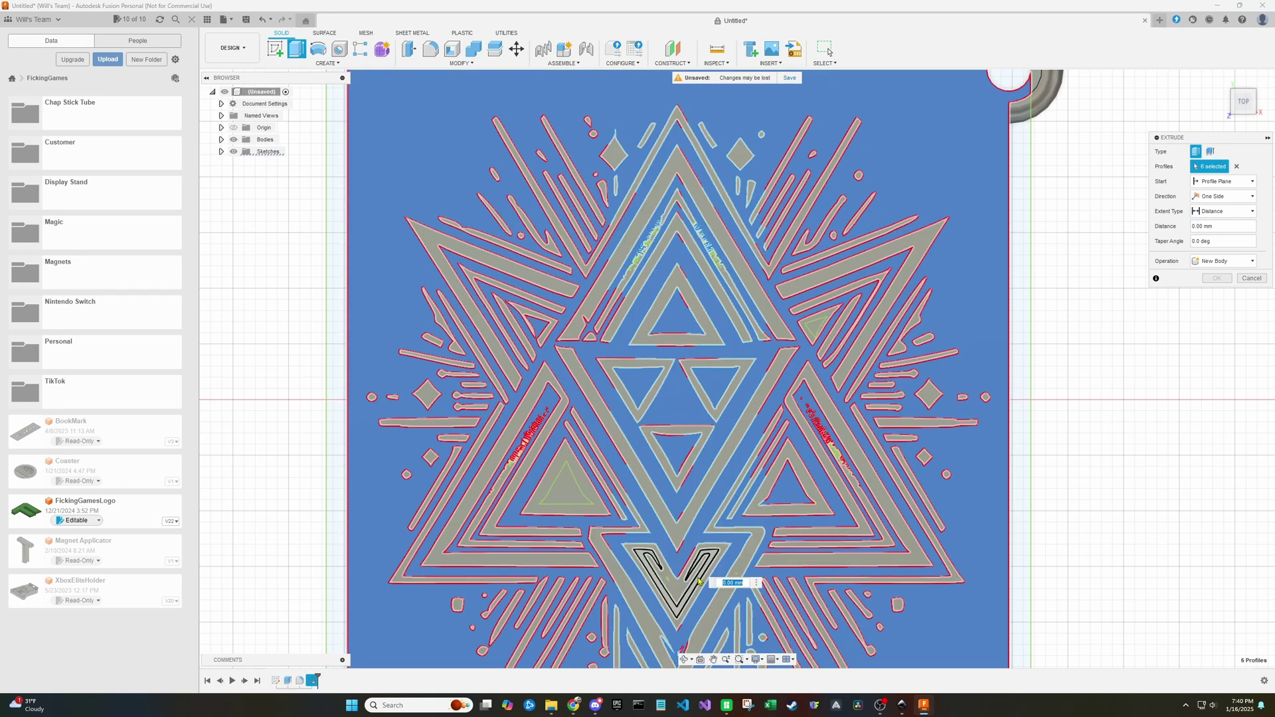
pyautogui.click(566, 485)
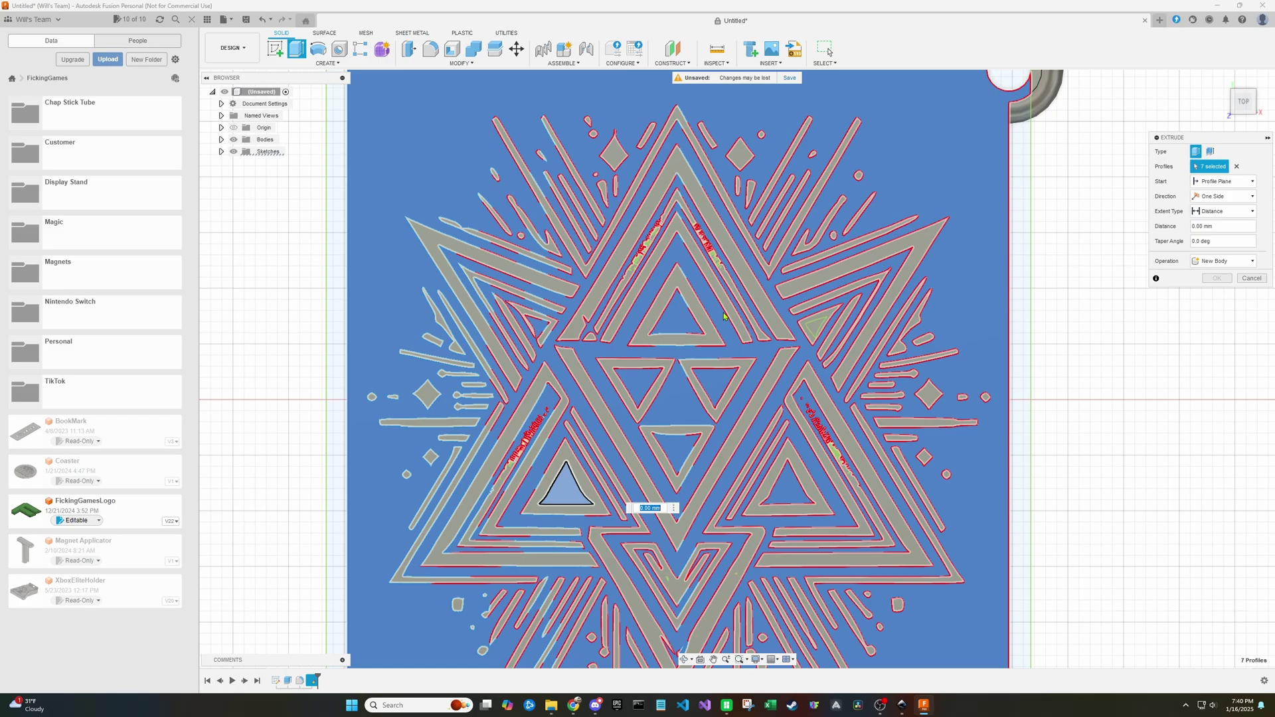
pyautogui.click(741, 291)
pyautogui.scroll(-3, 742, 291)
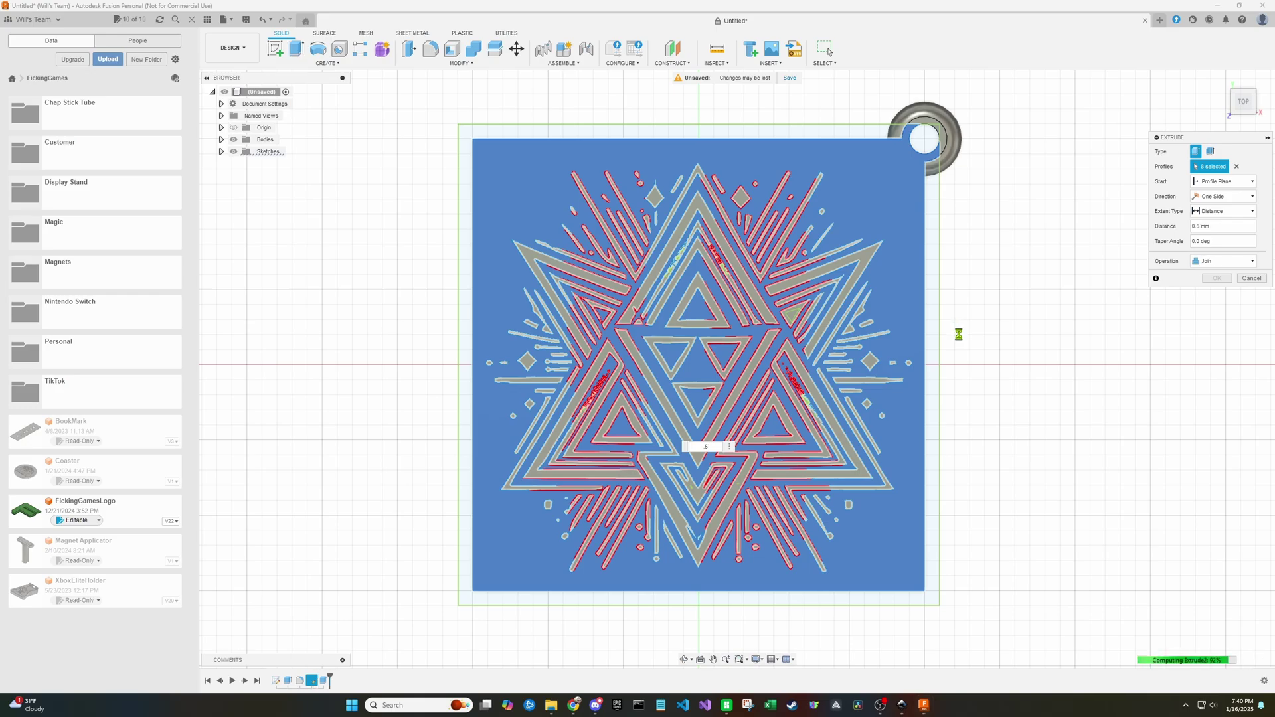
# Examine the raised Triforce pattern and the area where the new layer meets the corner ring's hole.
pyautogui.keyDown('shift'); pyautogui.moveTo(942, 320); pyautogui.dragTo(912, 294, button='middle'); pyautogui.keyUp('shift')
pyautogui.scroll(5, 912, 294)
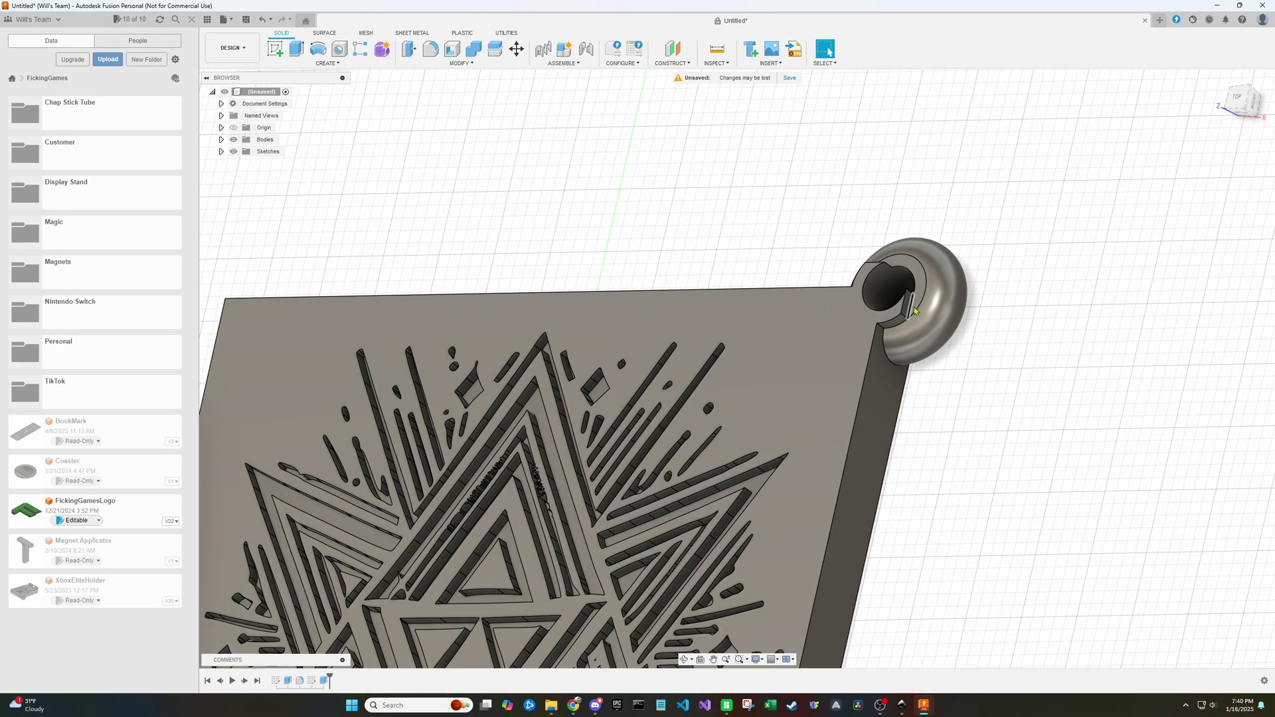
pyautogui.keyDown('shift'); pyautogui.moveTo(942, 308); pyautogui.dragTo(951, 289, button='middle'); pyautogui.keyUp('shift')
pyautogui.scroll(-4, 952, 290)
pyautogui.scroll(-3, 777, 251)
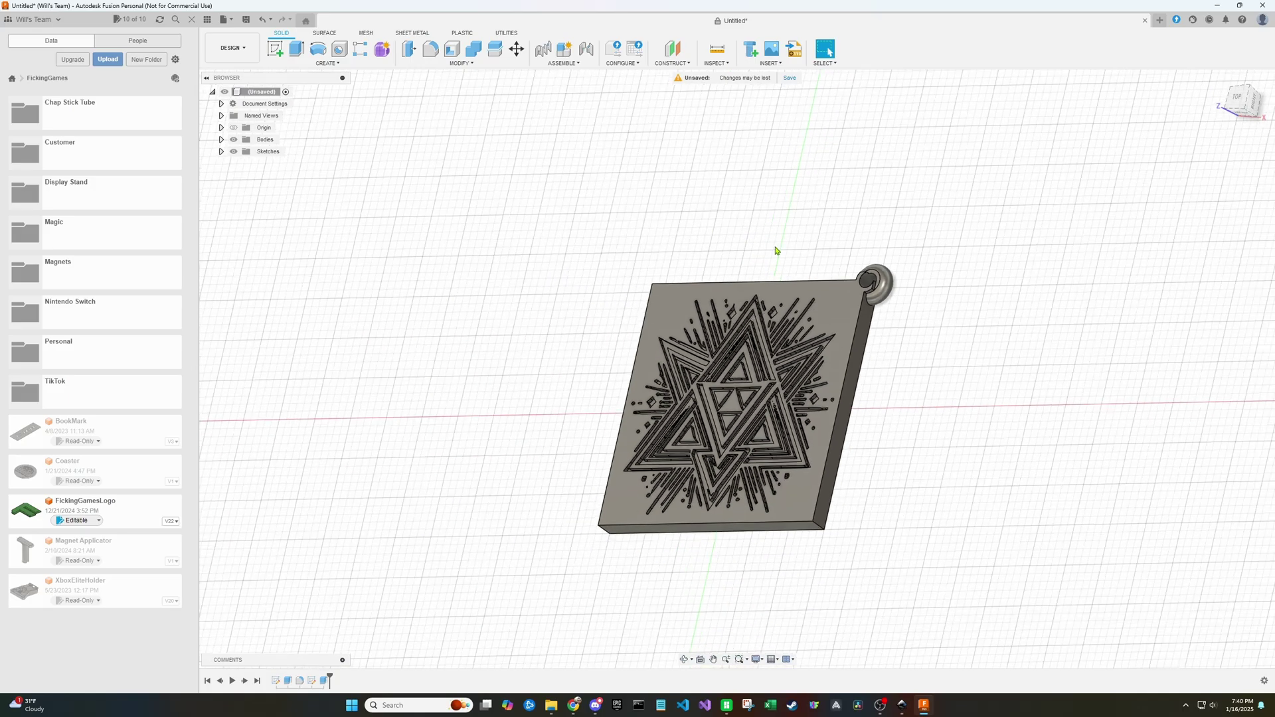
pyautogui.scroll(4, 556, 521)
pyautogui.keyDown('shift'); pyautogui.moveTo(829, 445); pyautogui.dragTo(1201, 313, button='middle'); pyautogui.keyUp('shift')
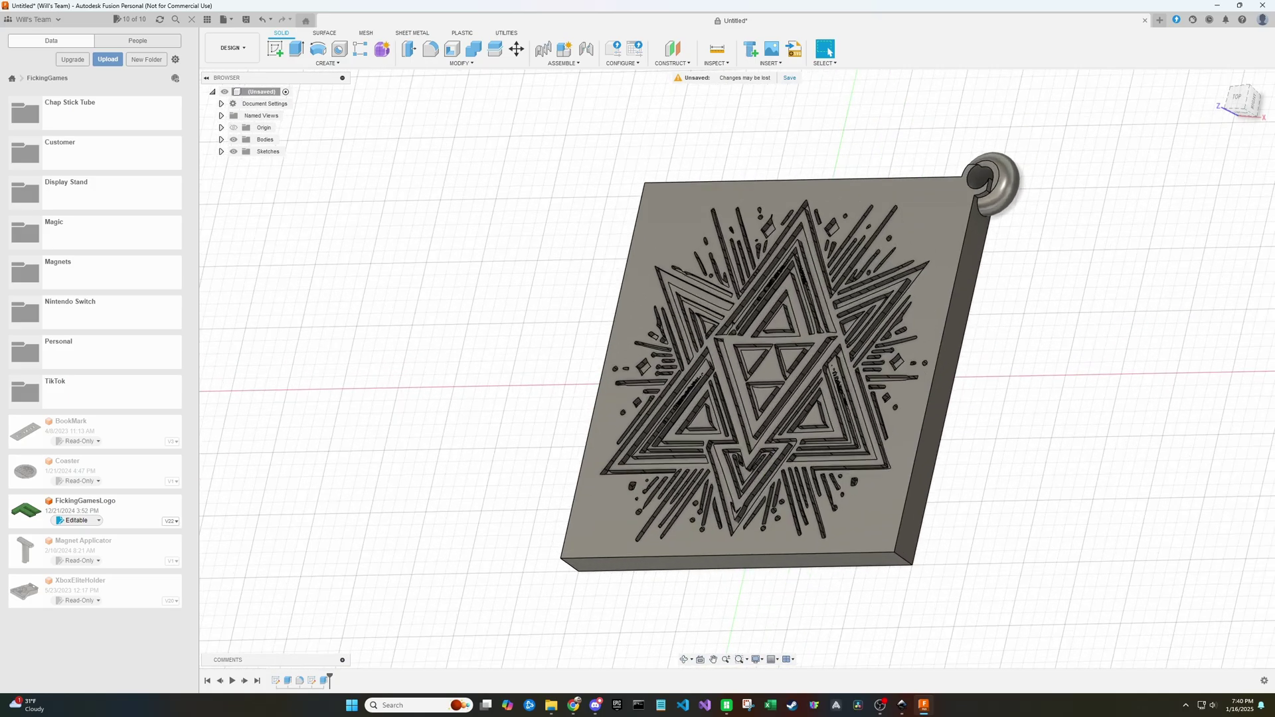
pyautogui.scroll(5, 1037, 171)
pyautogui.keyDown('shift'); pyautogui.moveTo(1039, 157); pyautogui.dragTo(1096, 176, button='middle'); pyautogui.keyUp('shift')
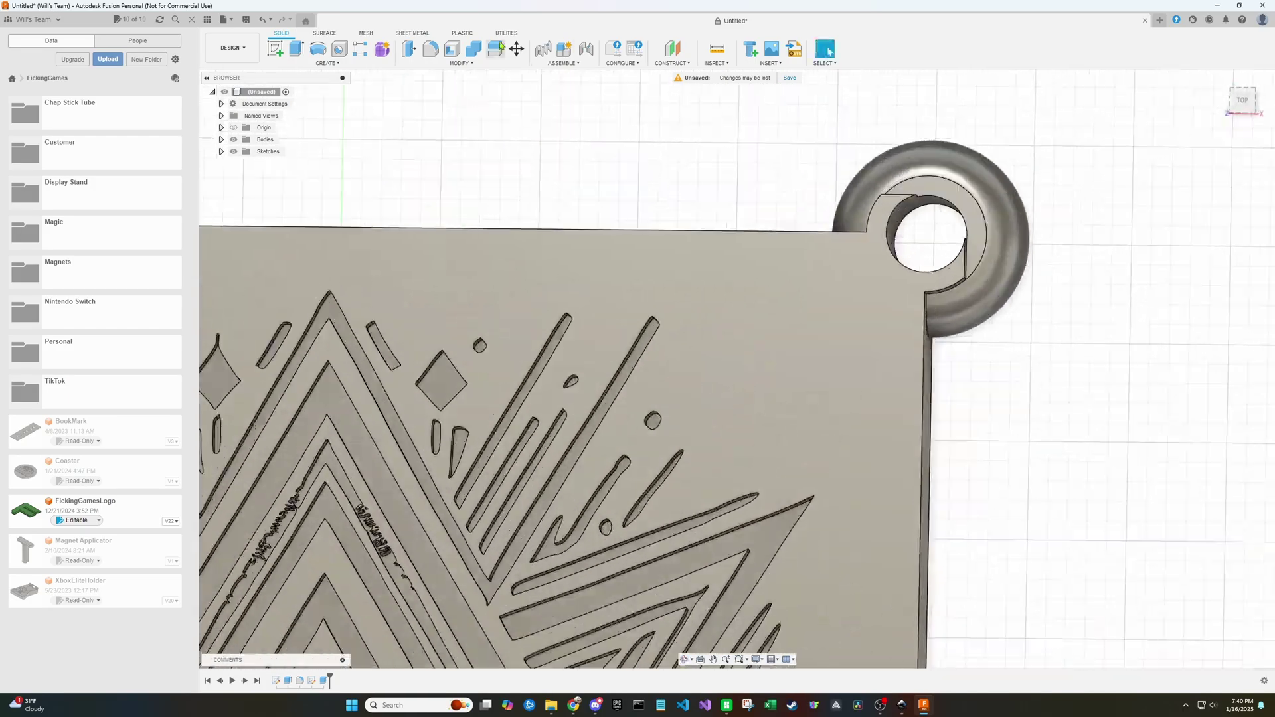
# Edit the TriForce sketch to add a circle centred on the corner hole, reaching the flat ring's outer edge, and finish the sketch.
pyautogui.scroll(-4, 891, 271)
pyautogui.rightClick(314, 681)
pyautogui.click(346, 575)
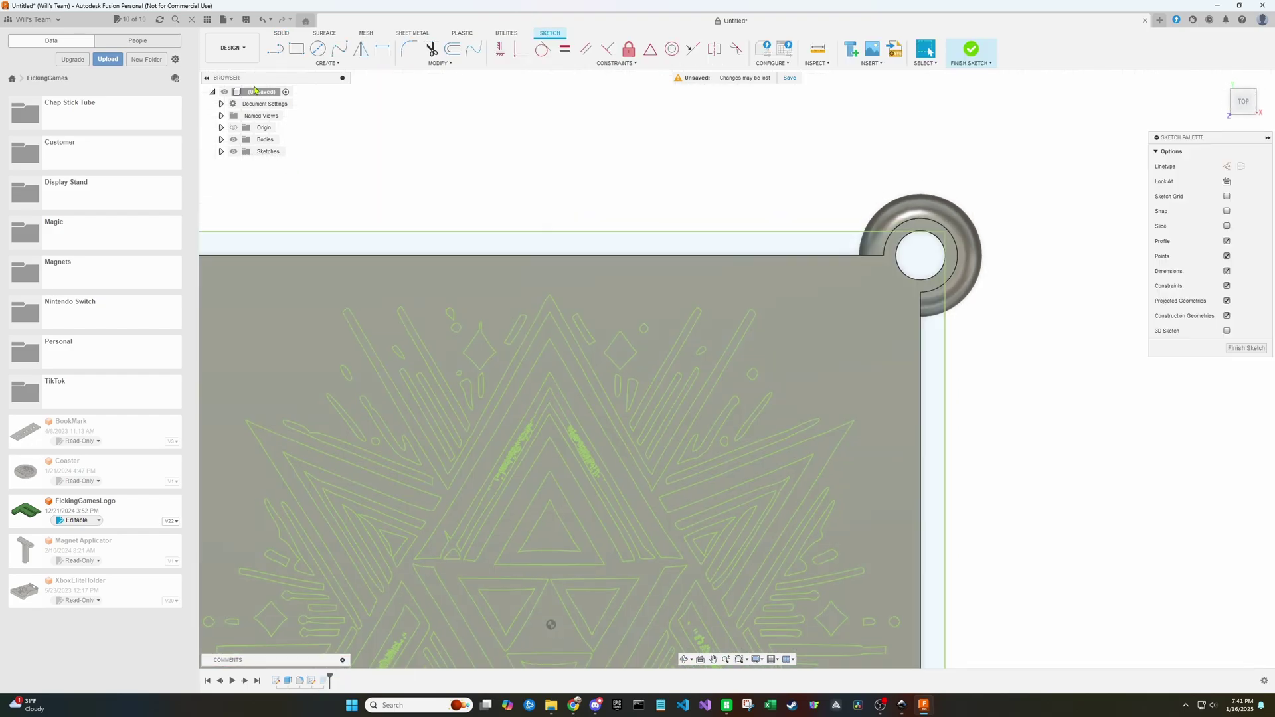
pyautogui.click(275, 49)
pyautogui.scroll(3, 919, 286)
pyautogui.moveTo(905, 248); pyautogui.dragTo(818, 227, button='middle')
pyautogui.press('c')
pyautogui.press('p')
pyautogui.click(805, 204)
pyautogui.press('Return')
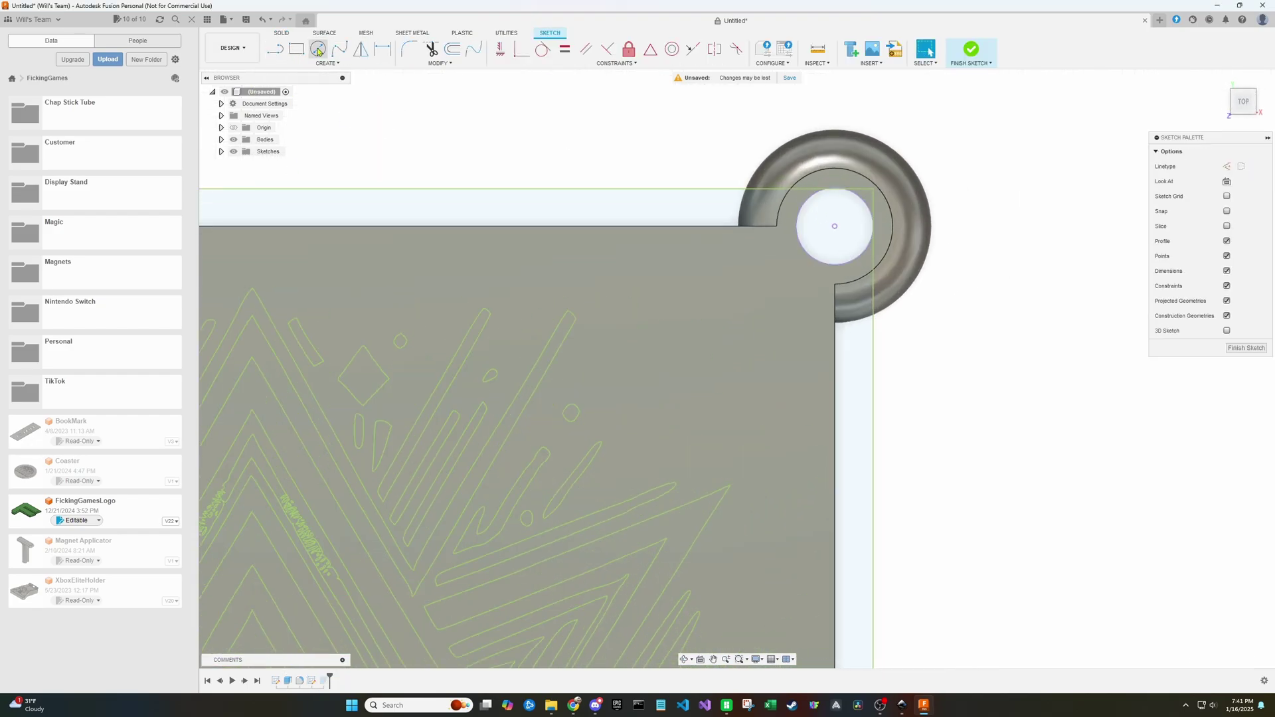
pyautogui.click(319, 52)
pyautogui.click(835, 226)
pyautogui.click(862, 277)
pyautogui.scroll(-3, 877, 234)
pyautogui.click(1233, 400)
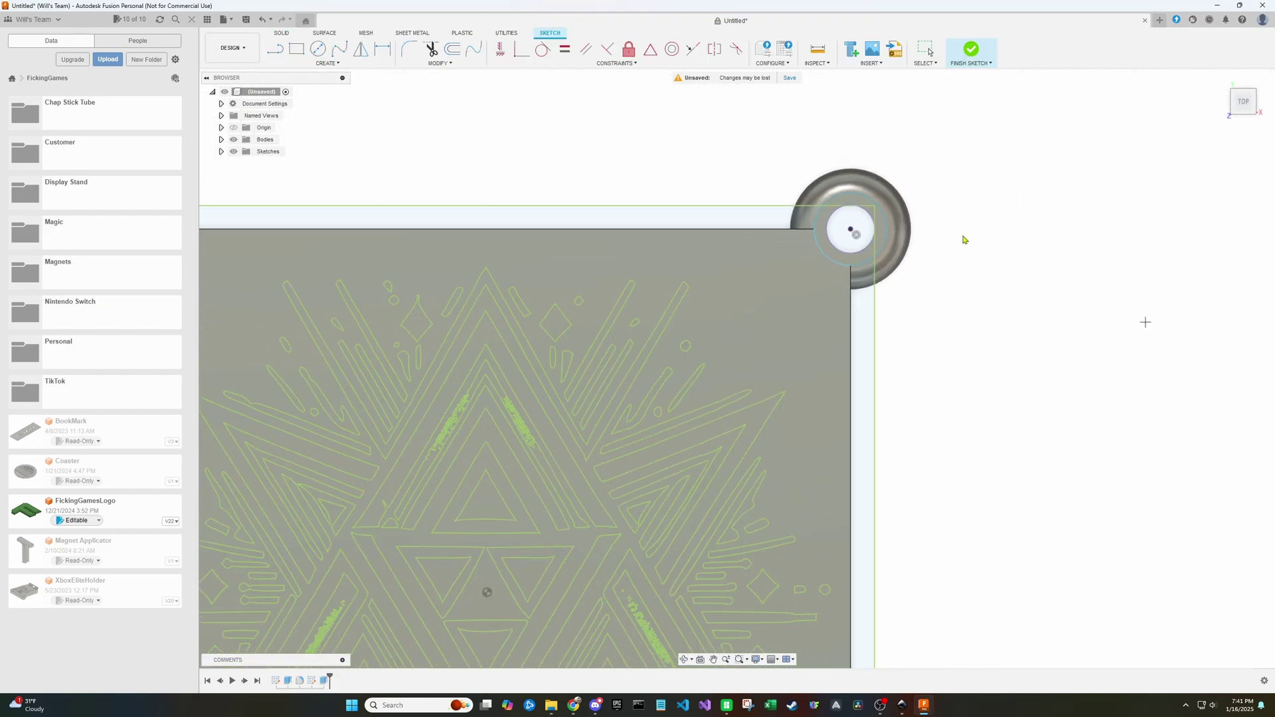
# Edit the raised pattern's extrusion so its profiles leave out the circular area around the corner hole.
pyautogui.doubleClick(324, 680)
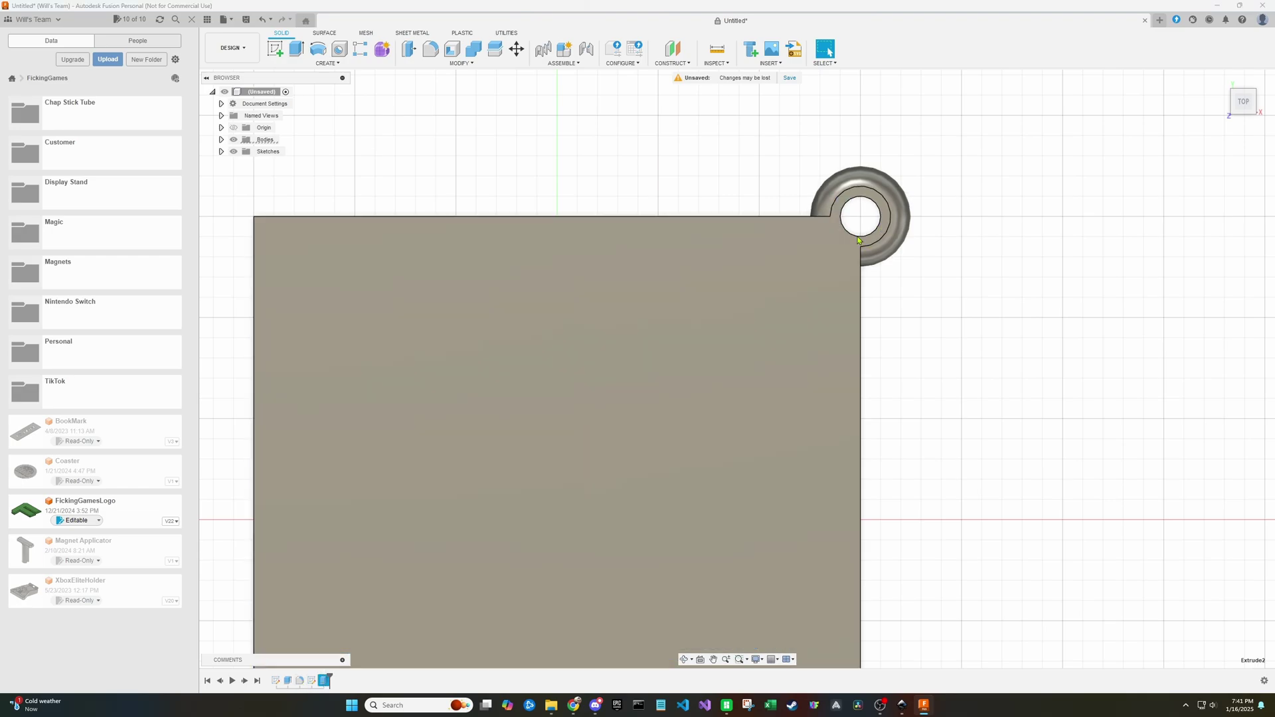
pyautogui.scroll(3, 851, 243)
pyautogui.click(844, 234)
pyautogui.click(1220, 279)
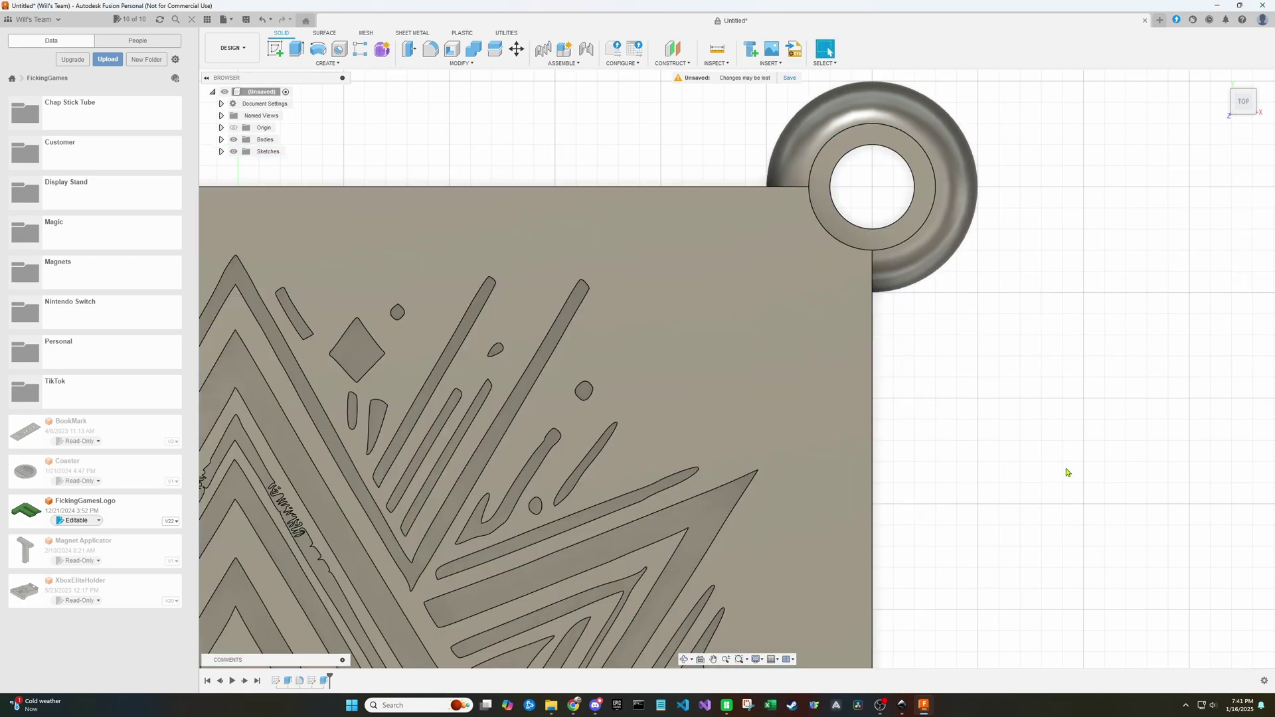
# Fillet the plate's outer top edges and the curved cutout edge beside the corner ring with a 0.5 mm radius.
pyautogui.scroll(-5, 880, 216)
pyautogui.keyDown('shift'); pyautogui.moveTo(897, 265); pyautogui.dragTo(887, 232, button='middle'); pyautogui.keyUp('shift')
pyautogui.scroll(3, 888, 226)
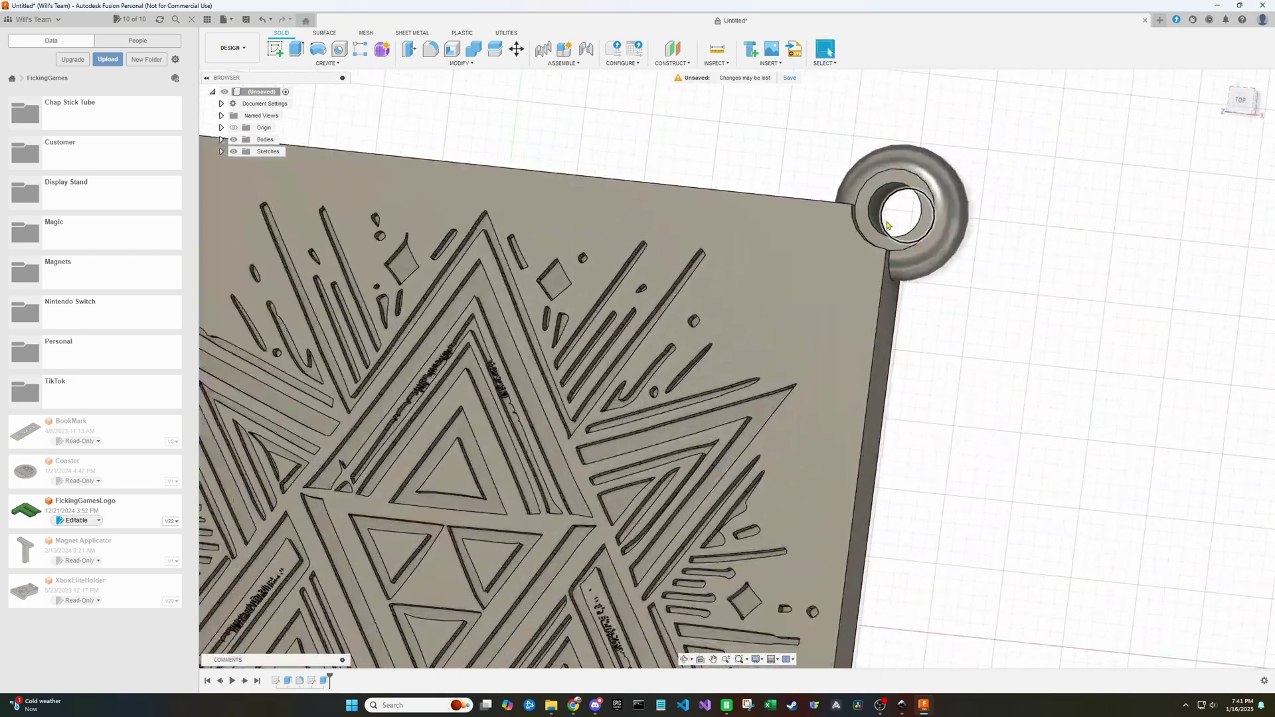
pyautogui.scroll(3, 888, 226)
pyautogui.press('f')
pyautogui.click(920, 221)
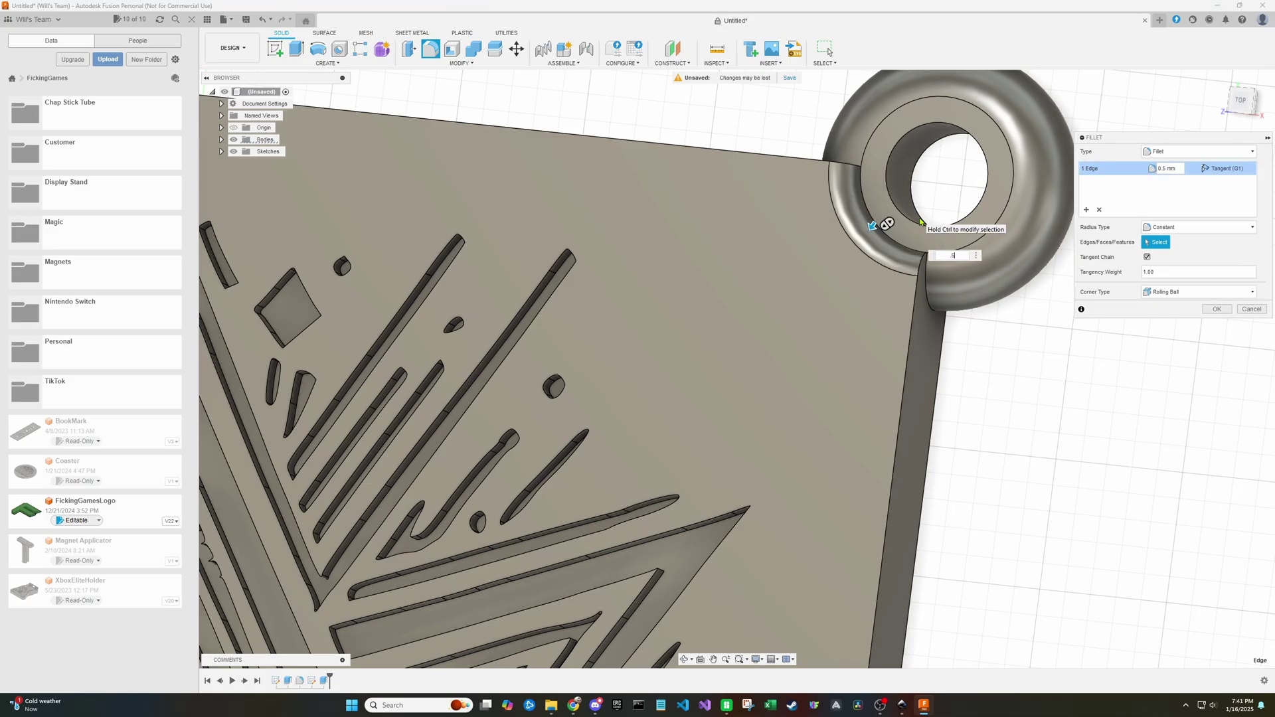
pyautogui.keyDown('ctrl'); pyautogui.click(916, 302); pyautogui.keyUp('ctrl')
pyautogui.keyDown('ctrl'); pyautogui.click(788, 158); pyautogui.keyUp('ctrl')
pyautogui.scroll(-6, 996, 153)
pyautogui.scroll(4, 950, 612)
pyautogui.keyDown('ctrl'); pyautogui.click(948, 491); pyautogui.keyUp('ctrl')
pyautogui.scroll(-4, 956, 465)
pyautogui.scroll(3, 824, 379)
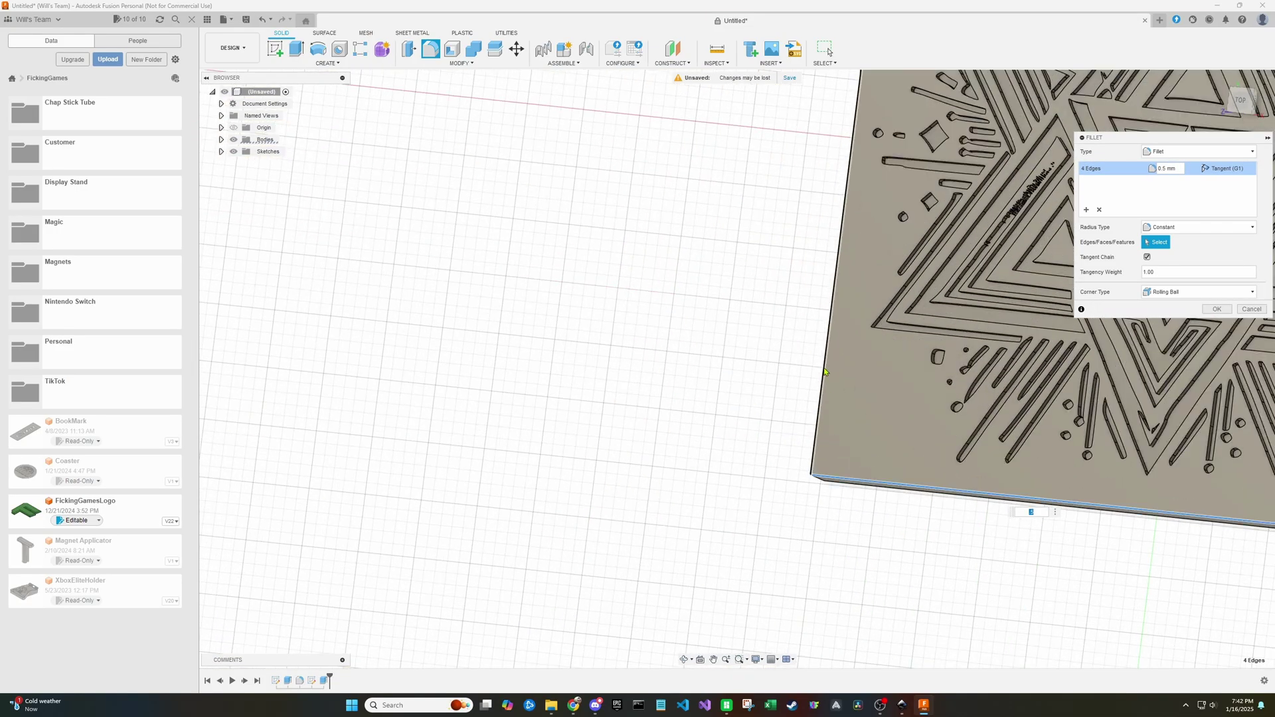
pyautogui.scroll(-5, 824, 372)
pyautogui.click(1217, 309)
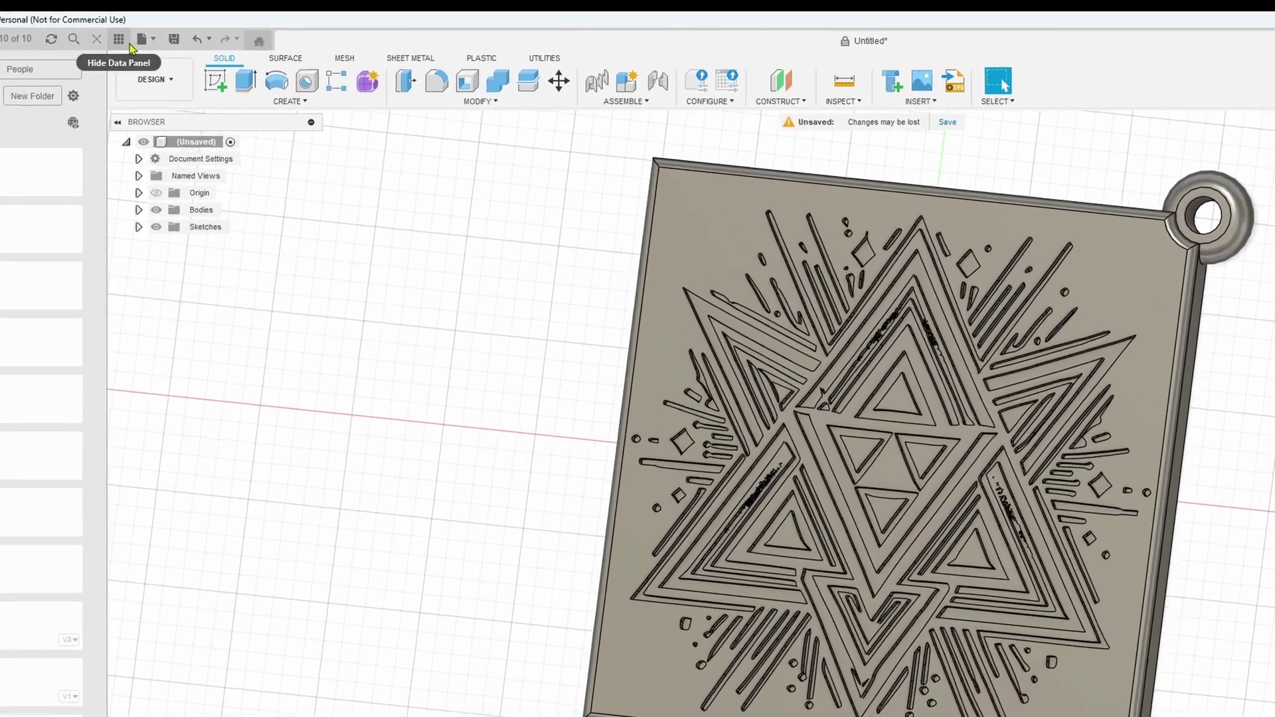
# Start exporting the keychain design and set the file type to STEP Files (*.stp *.step).
pyautogui.click(224, 22)
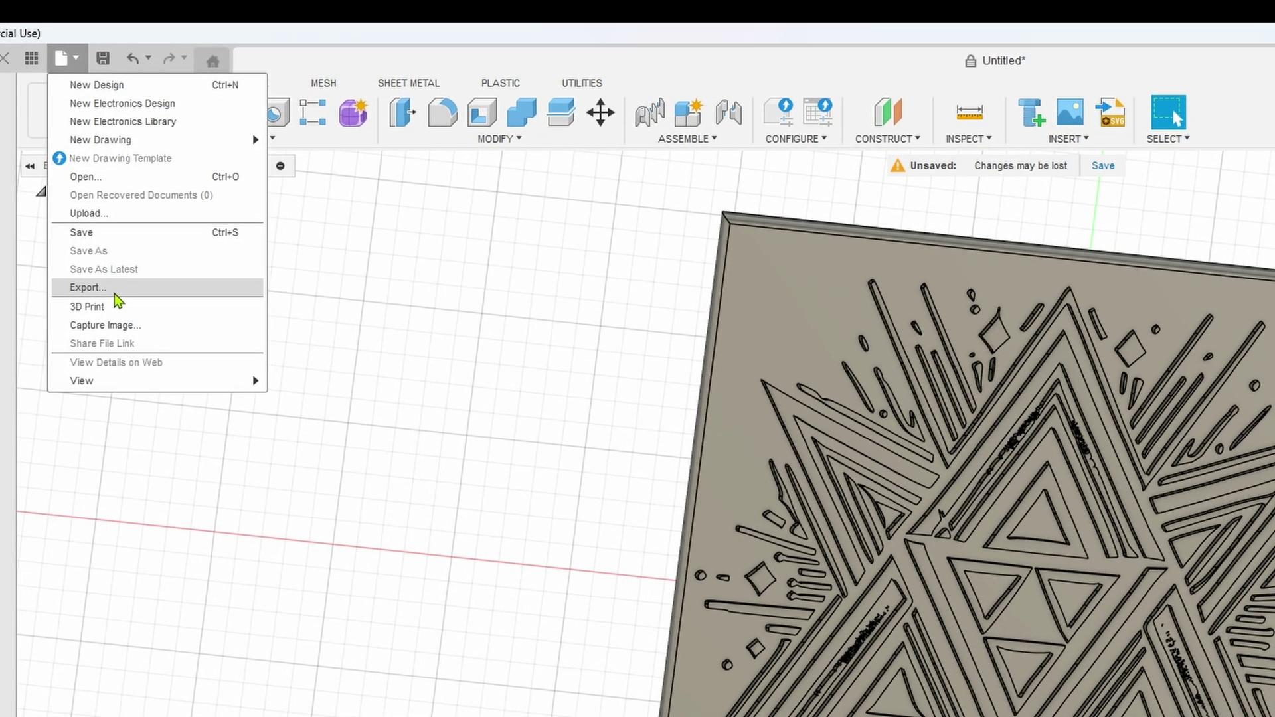
pyautogui.click(114, 298)
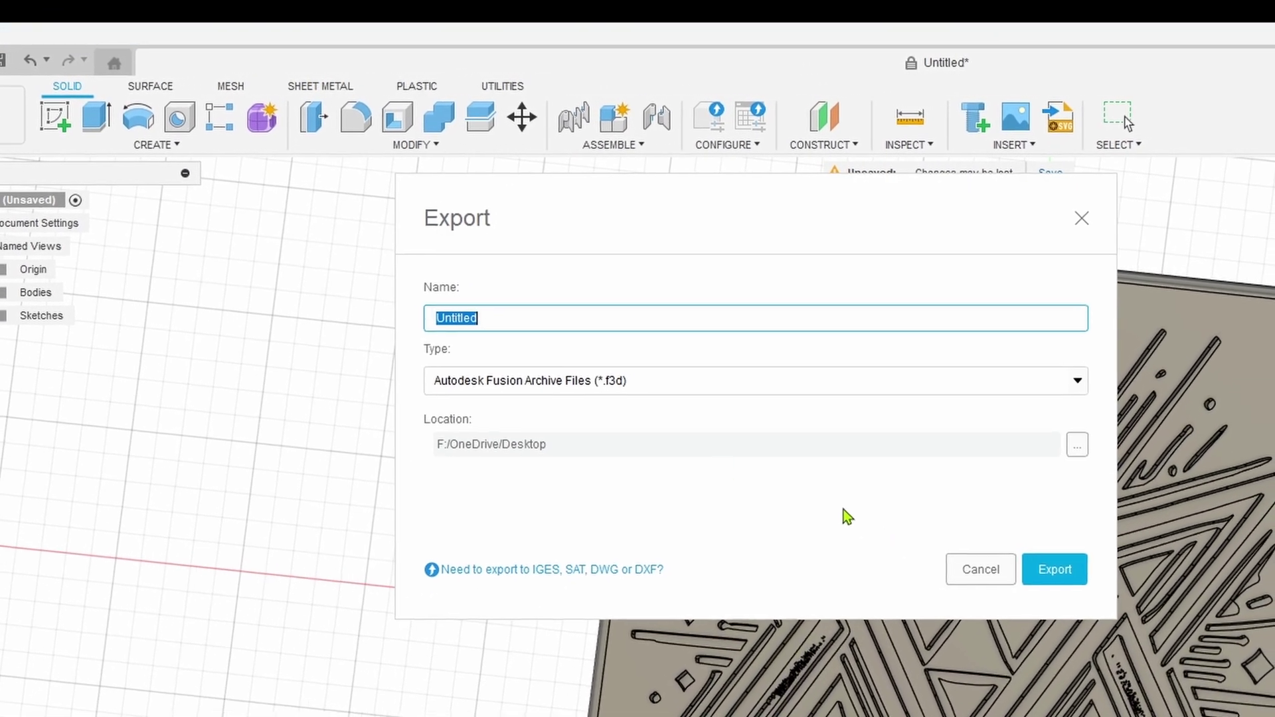
pyautogui.click(739, 387)
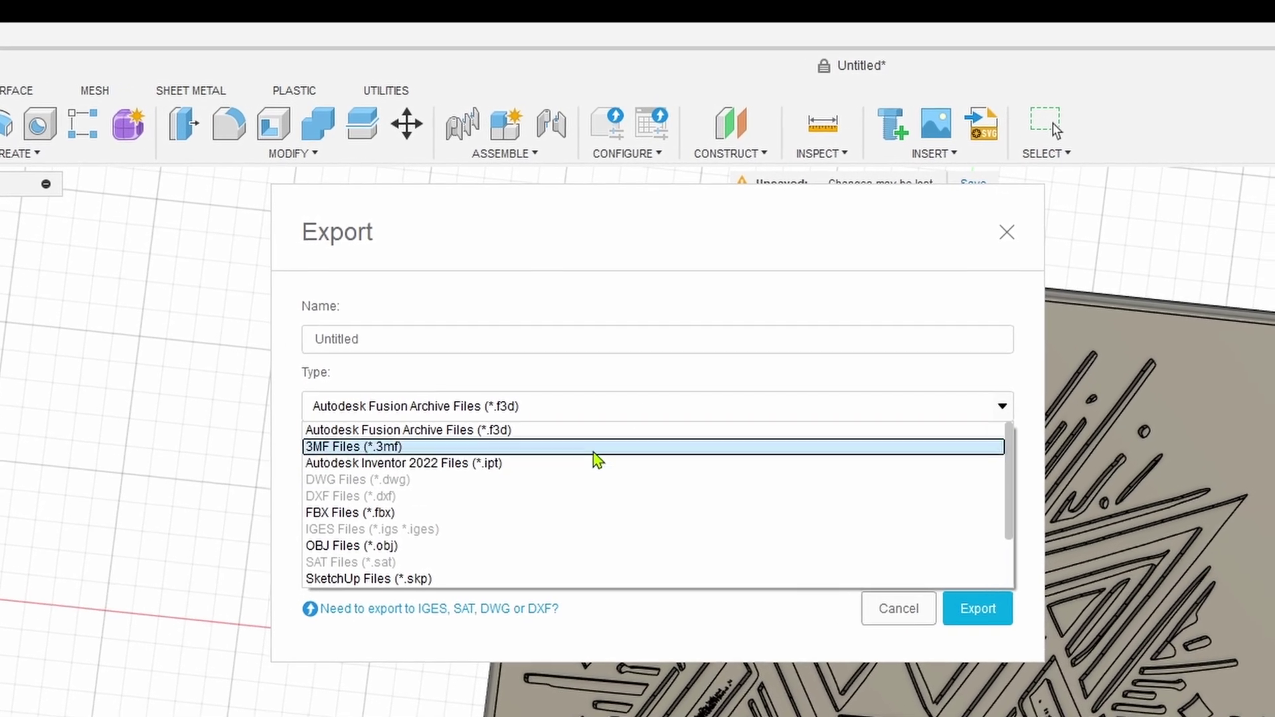
pyautogui.scroll(-2, 531, 505)
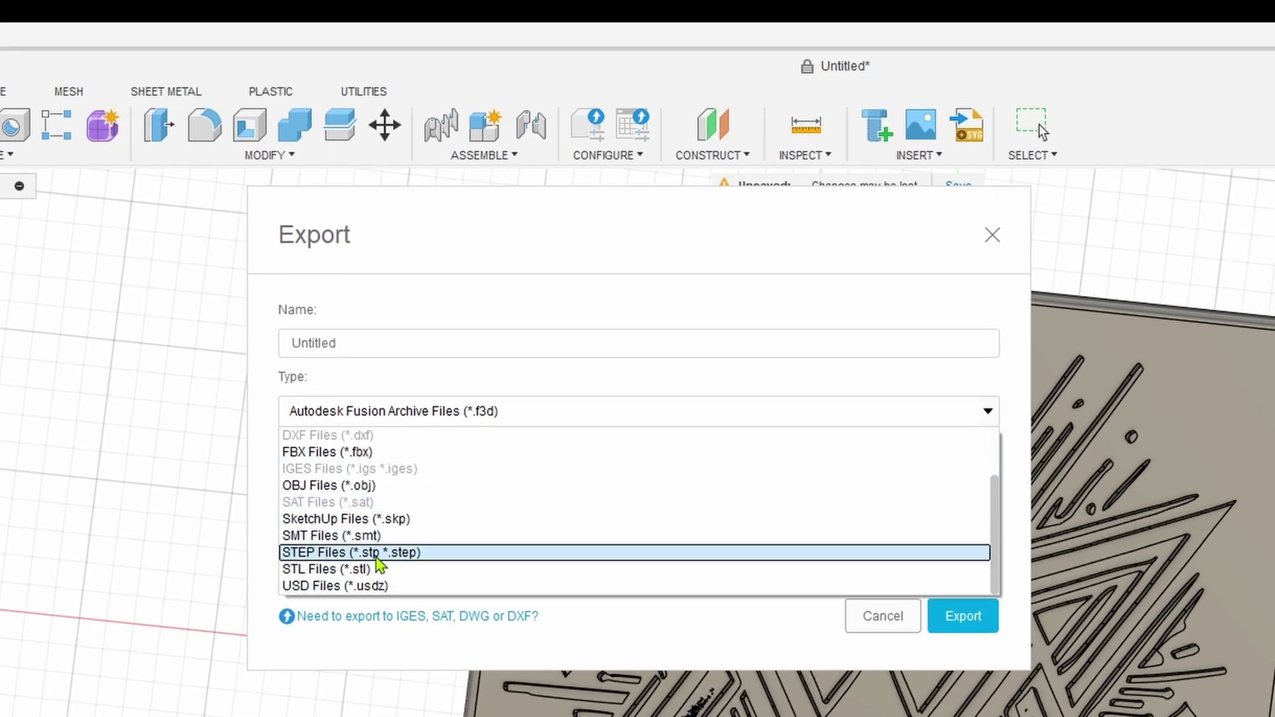
pyautogui.scroll(2, 375, 561)
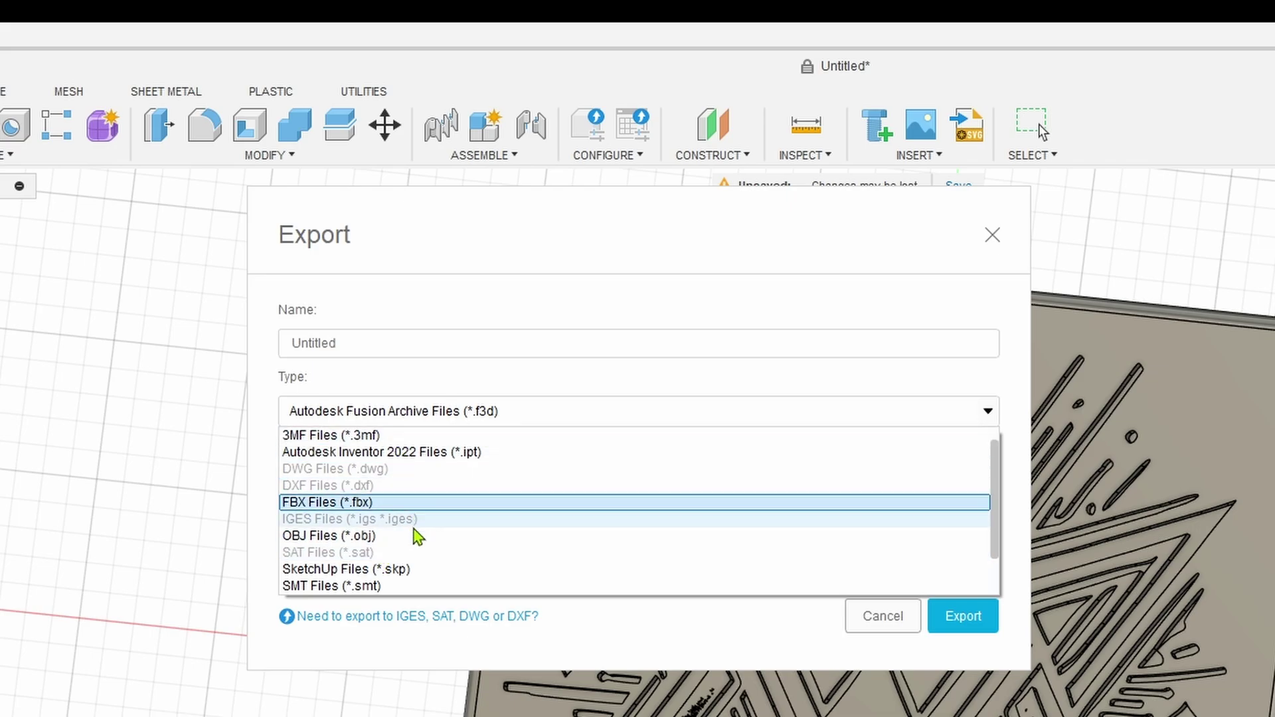
pyautogui.scroll(-2, 412, 551)
pyautogui.click(398, 553)
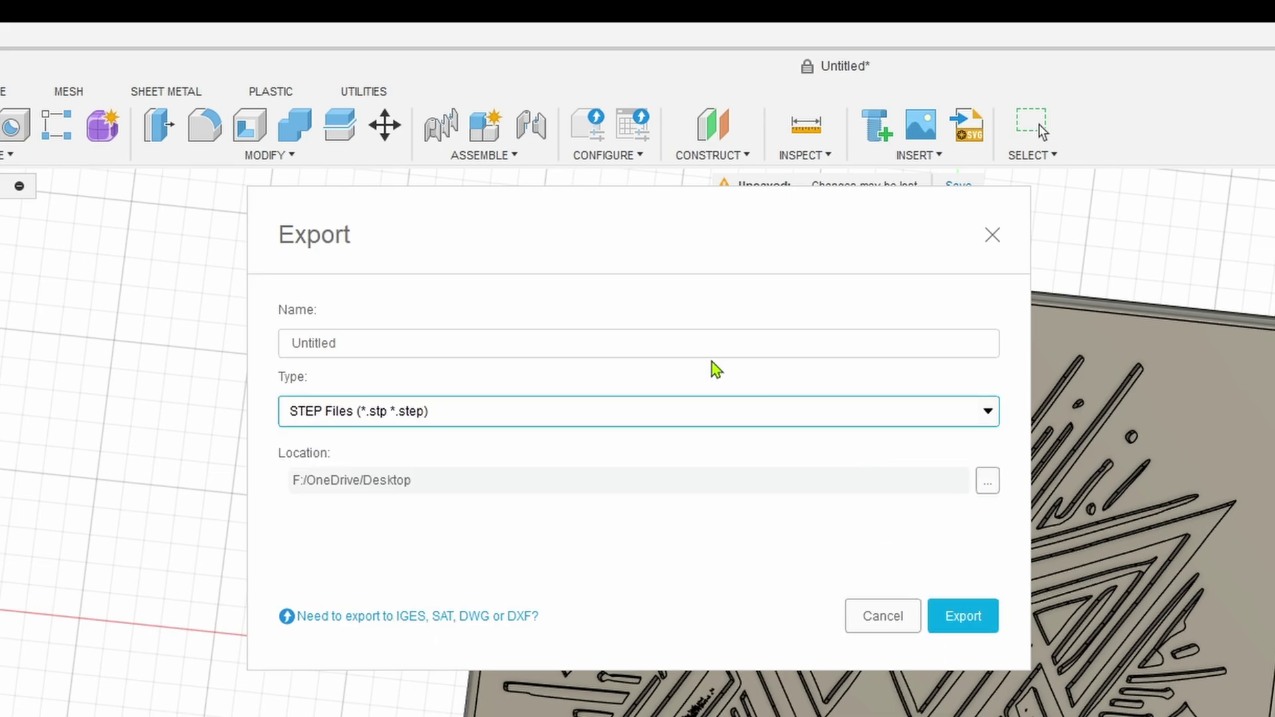
# Name the export TriForceKeychain and save it to the Desktop folder.
pyautogui.click(484, 346)
pyautogui.moveTo(484, 346); pyautogui.dragTo(220, 348)
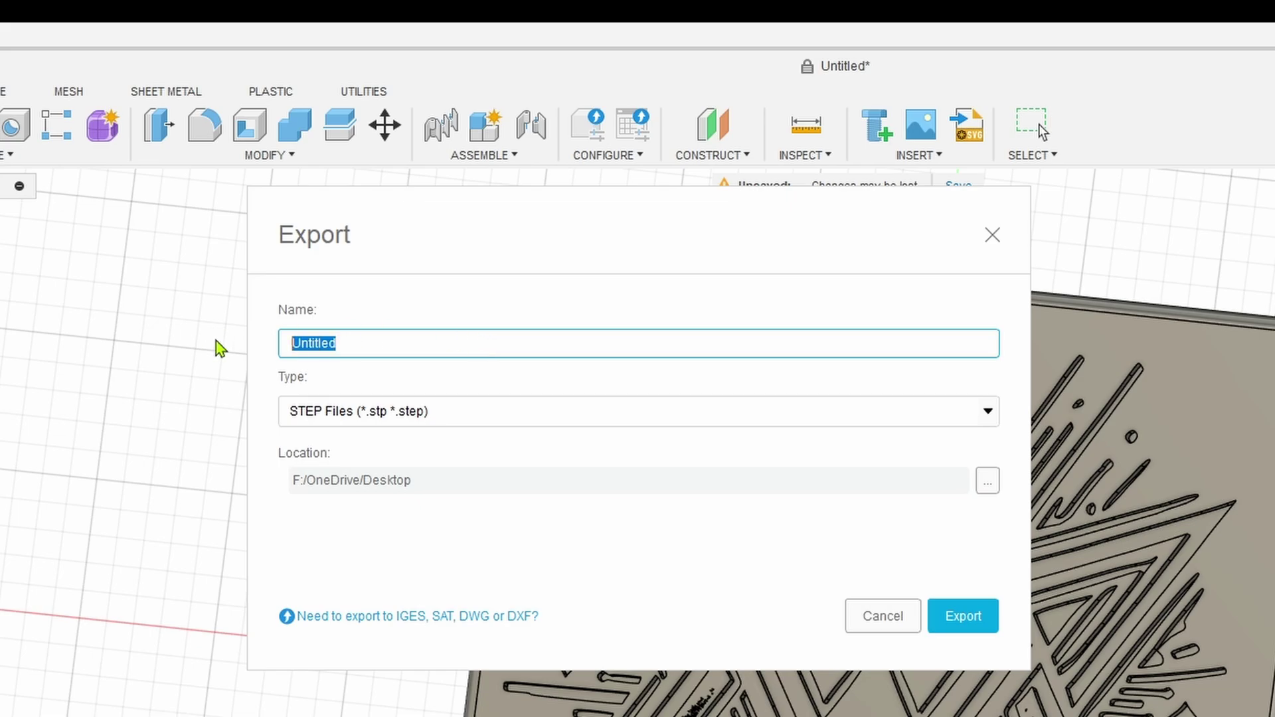
pyautogui.write('TriForceKeychain')
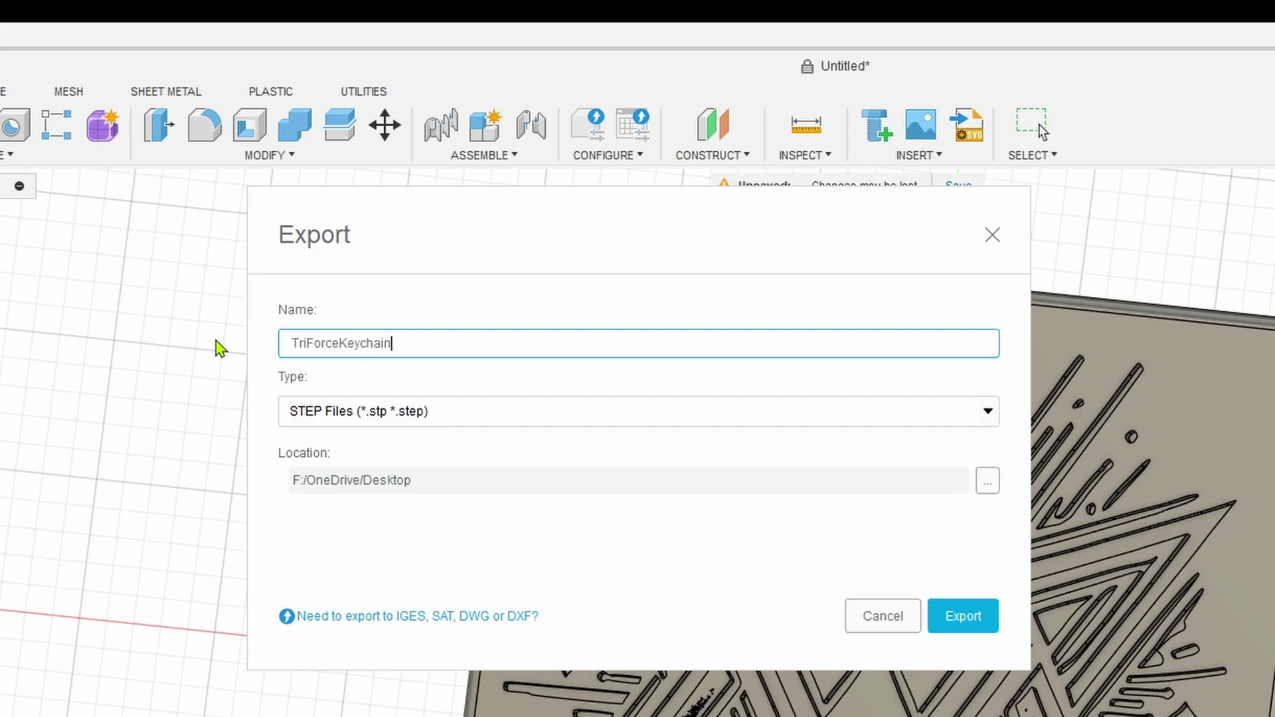
pyautogui.click(977, 612)
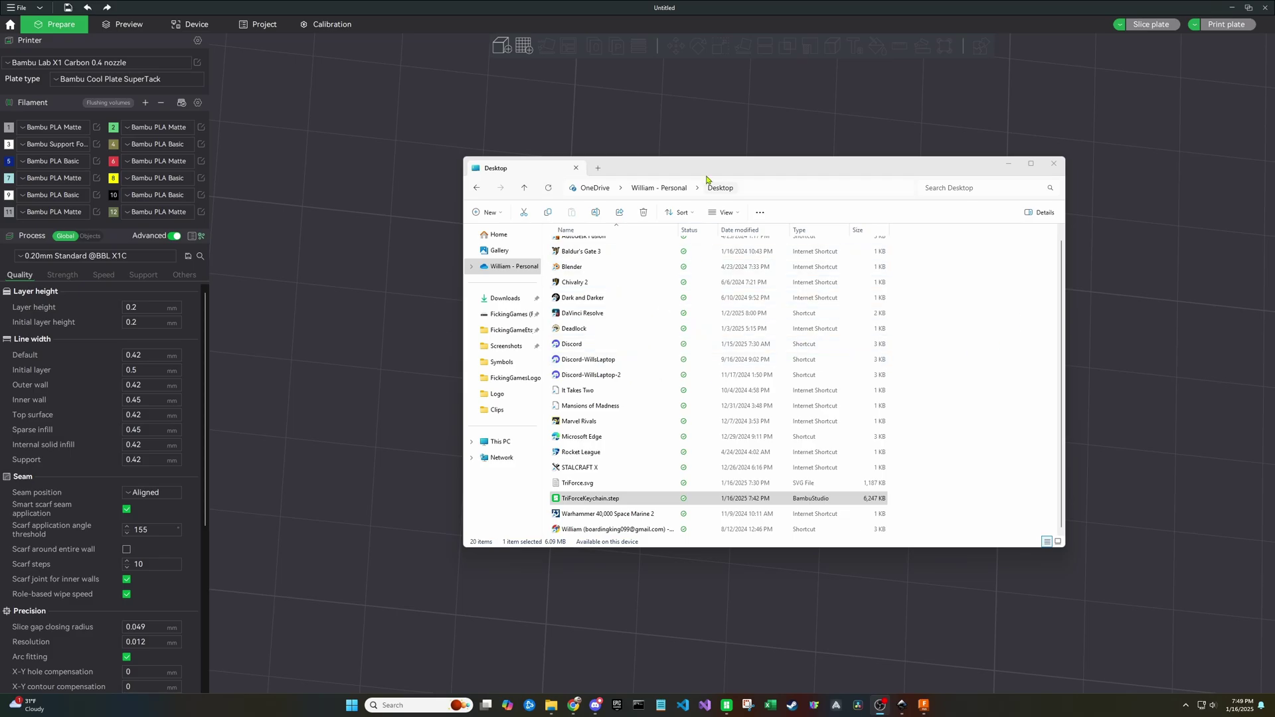
# Import TriForceKeychain.step from the Desktop folder onto the build plate in Bambu Studio.
pyautogui.moveTo(717, 178); pyautogui.dragTo(875, 92)
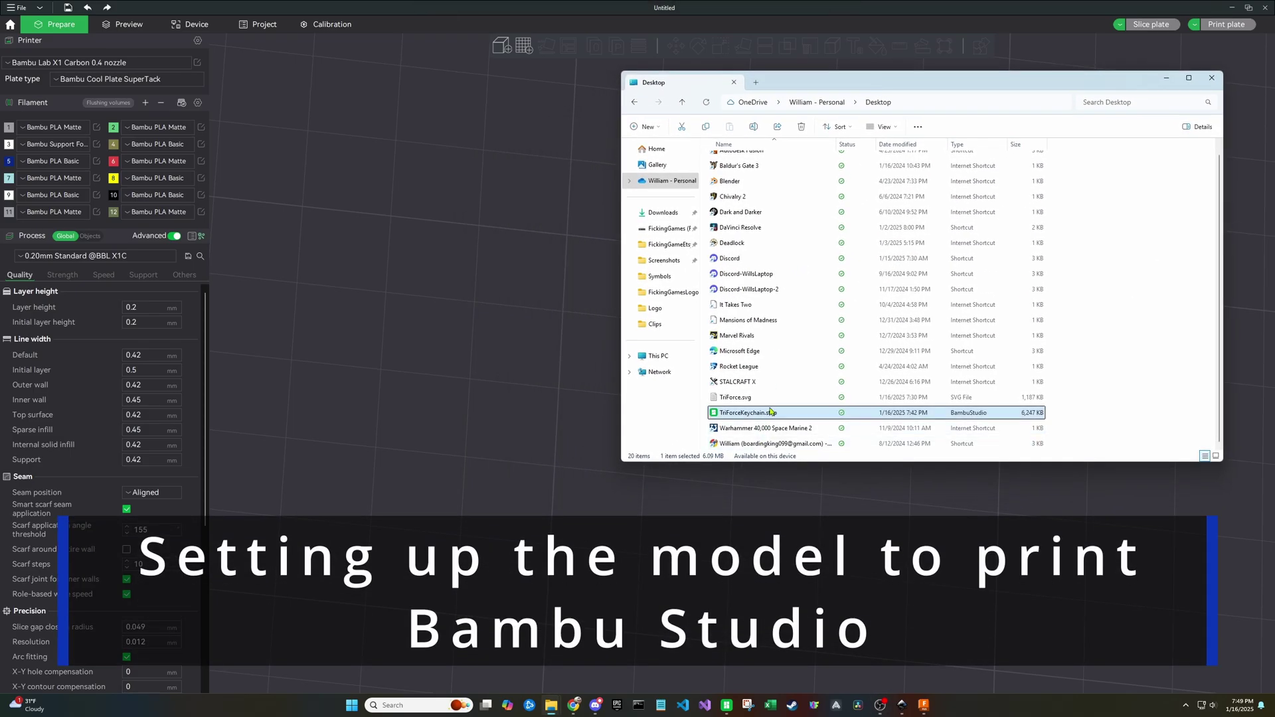
pyautogui.moveTo(773, 417); pyautogui.dragTo(505, 398)
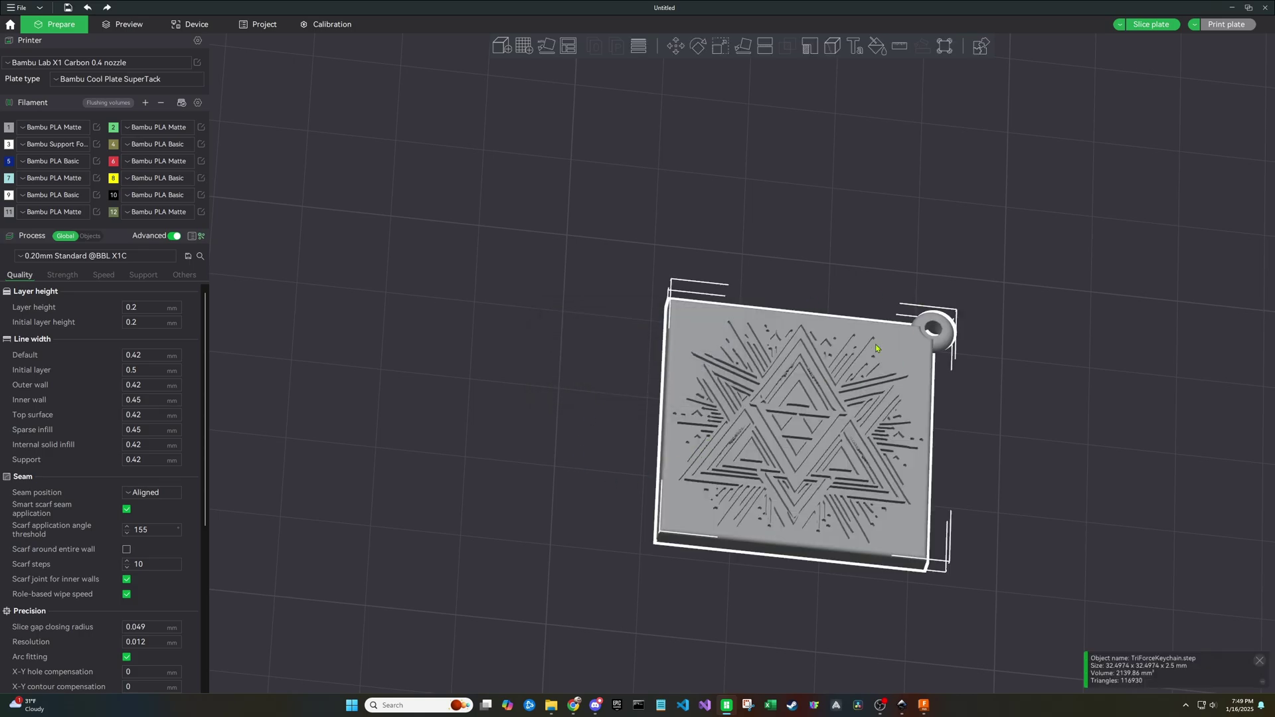
pyautogui.moveTo(994, 379); pyautogui.dragTo(864, 340, button='middle')
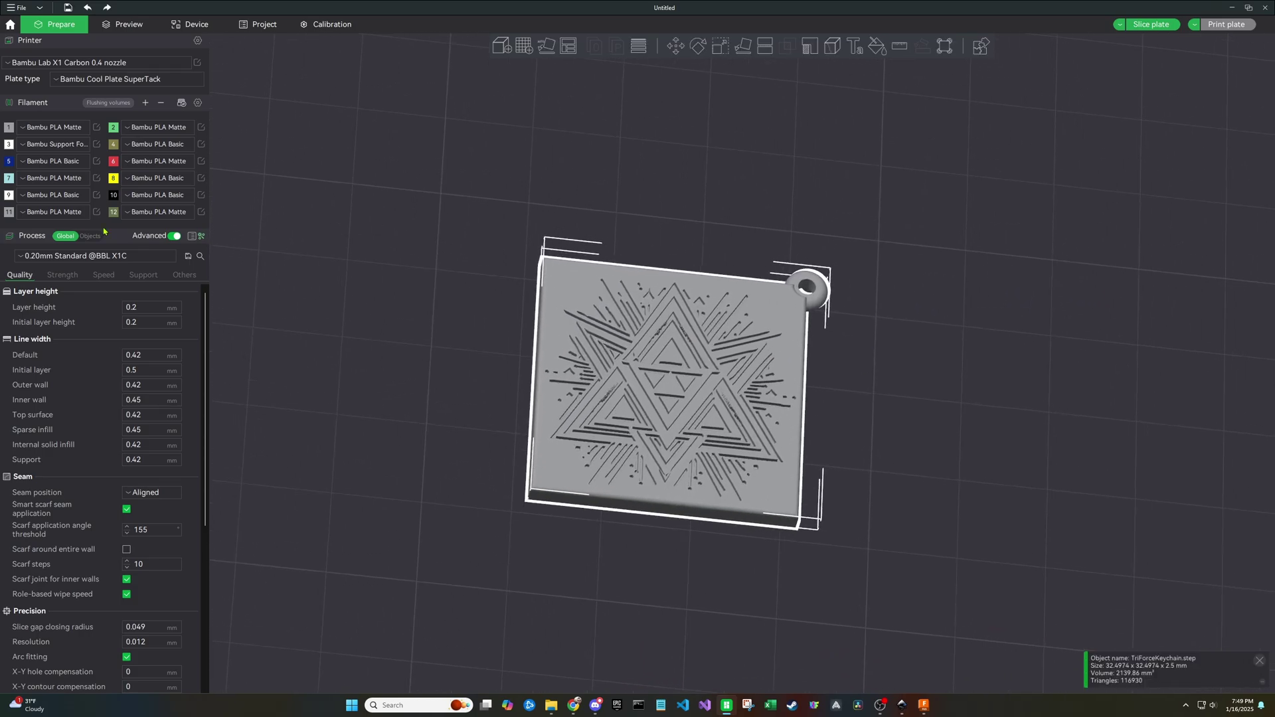
# Assign the black Bambu PLA Basic filament 10 to the whole keychain model.
pyautogui.click(115, 195)
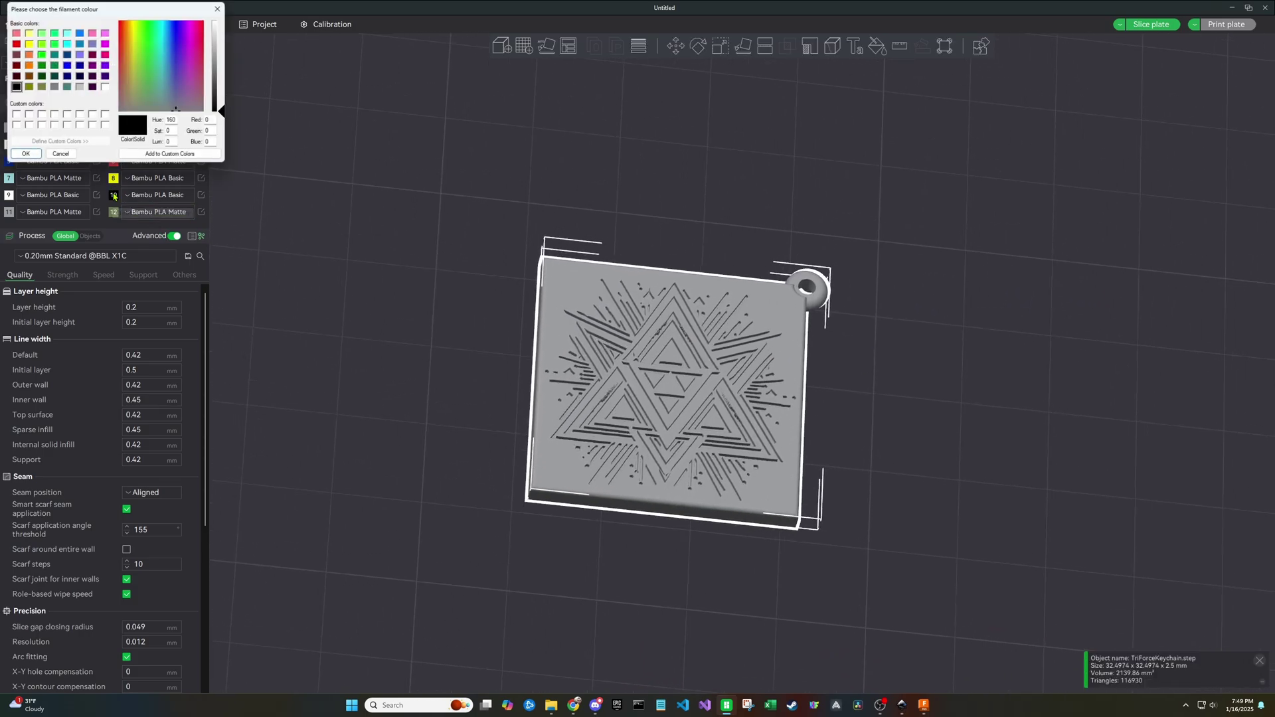
pyautogui.click(220, 8)
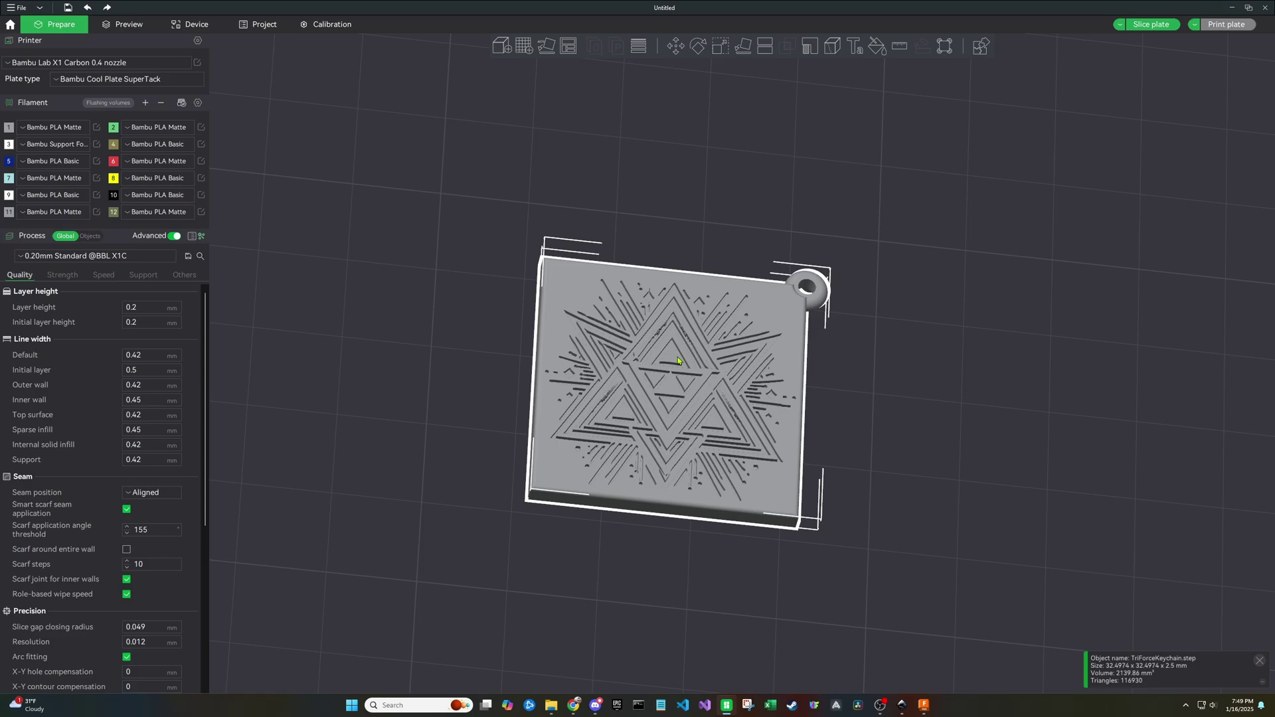
pyautogui.press('1')
pyautogui.press('0')
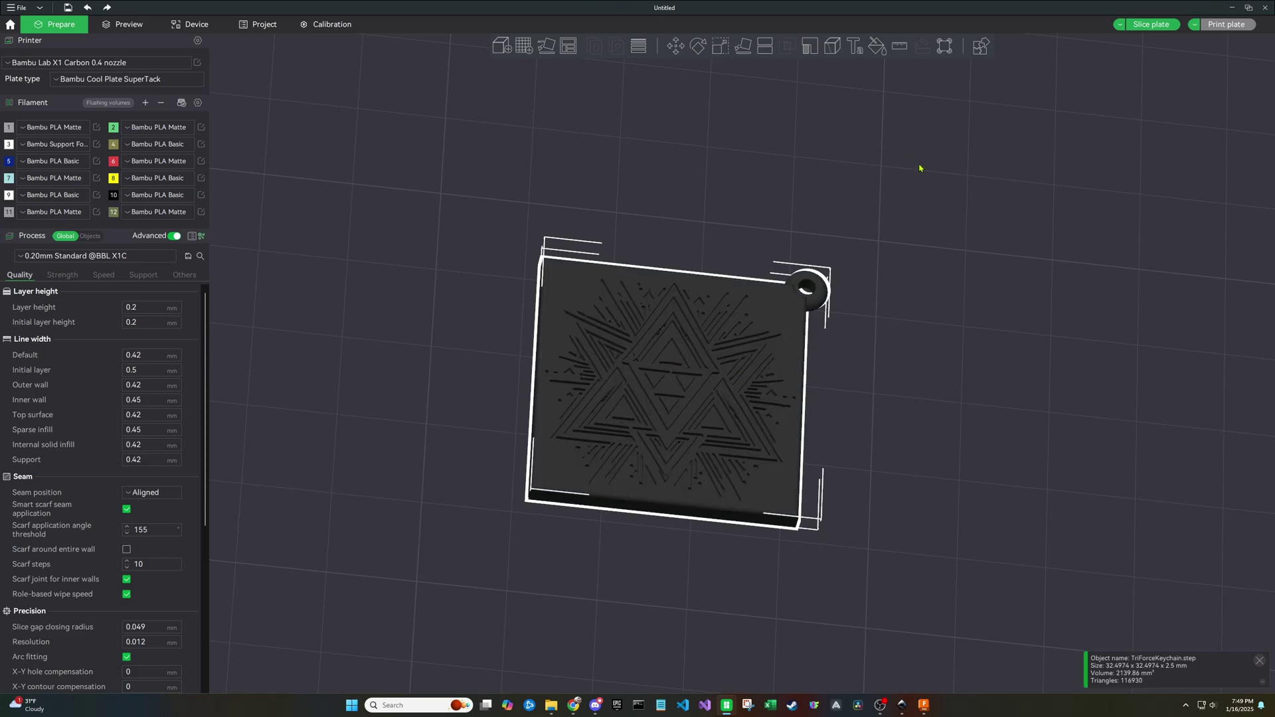
# Start color painting on the keychain and choose the Fill tool with a smart fill angle of 69.
pyautogui.moveTo(857, 255); pyautogui.dragTo(877, 117)
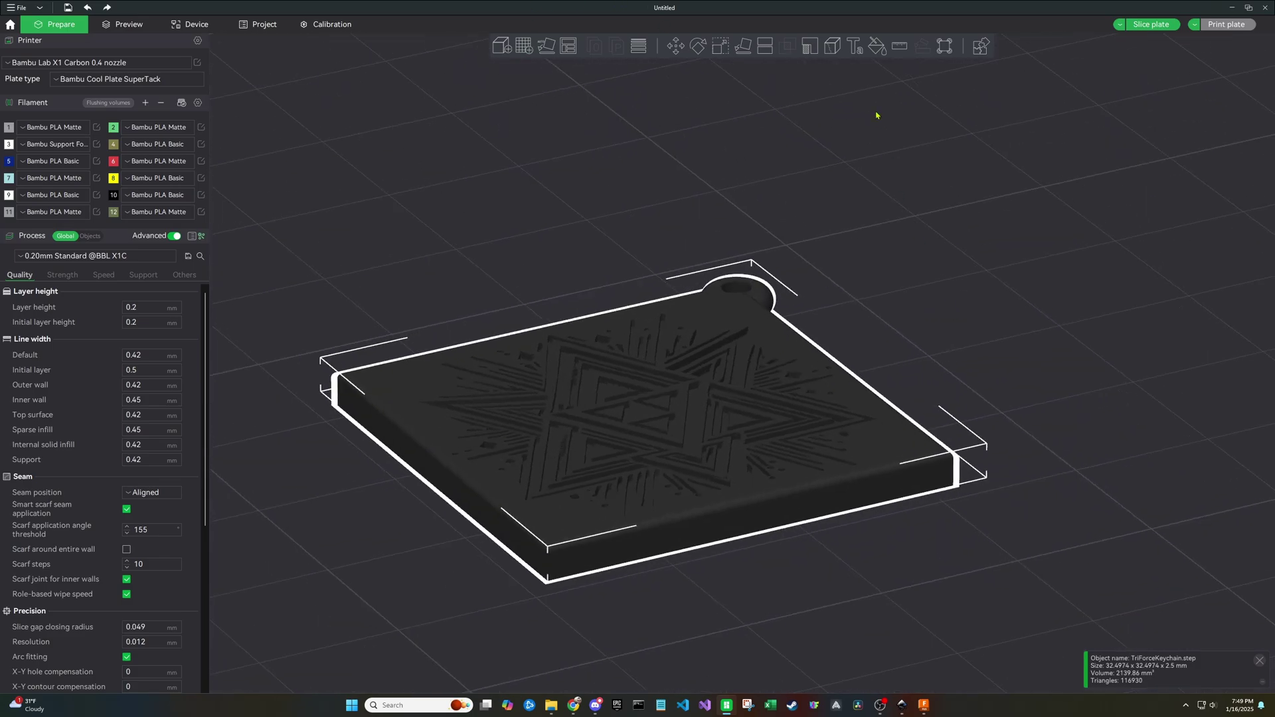
pyautogui.click(877, 46)
pyautogui.moveTo(922, 308); pyautogui.dragTo(909, 385)
pyautogui.scroll(-2, 877, 359)
pyautogui.scroll(6, 821, 352)
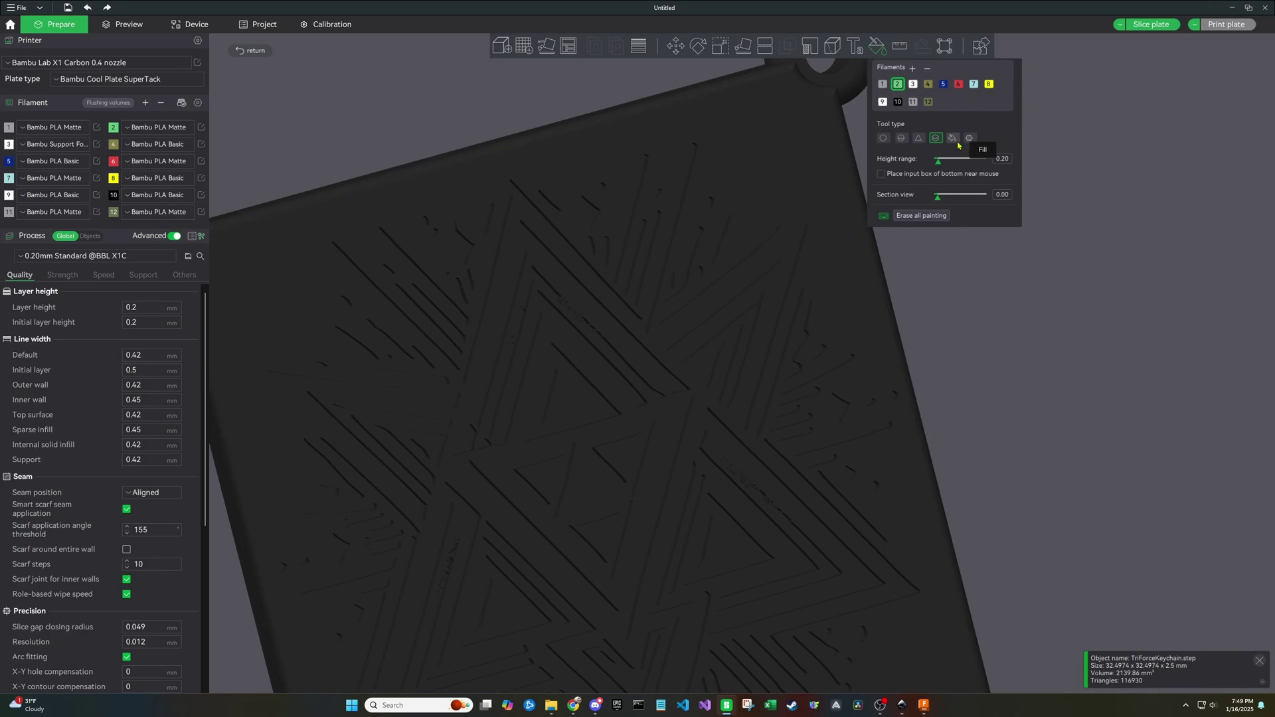
pyautogui.click(955, 139)
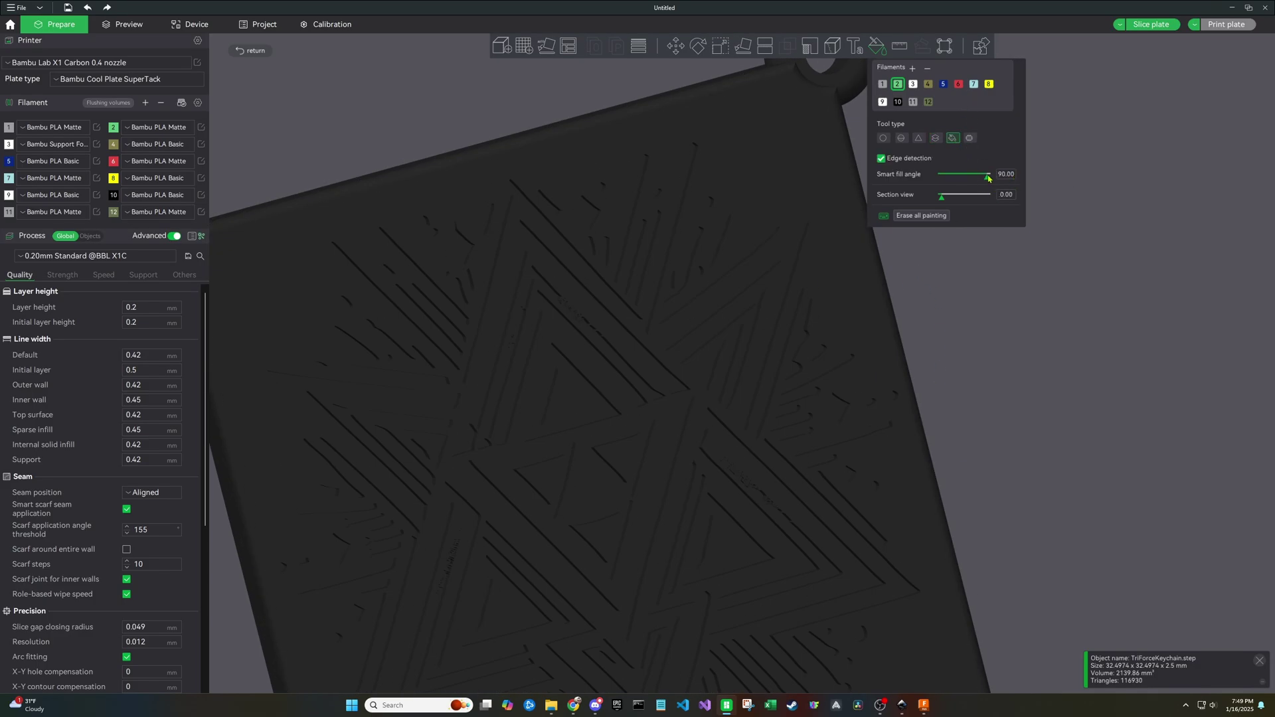
pyautogui.moveTo(989, 179); pyautogui.dragTo(976, 177)
# Try filling the raised outlines of the upper triangle with green filament 2, and erase all painting.
pyautogui.scroll(5, 452, 426)
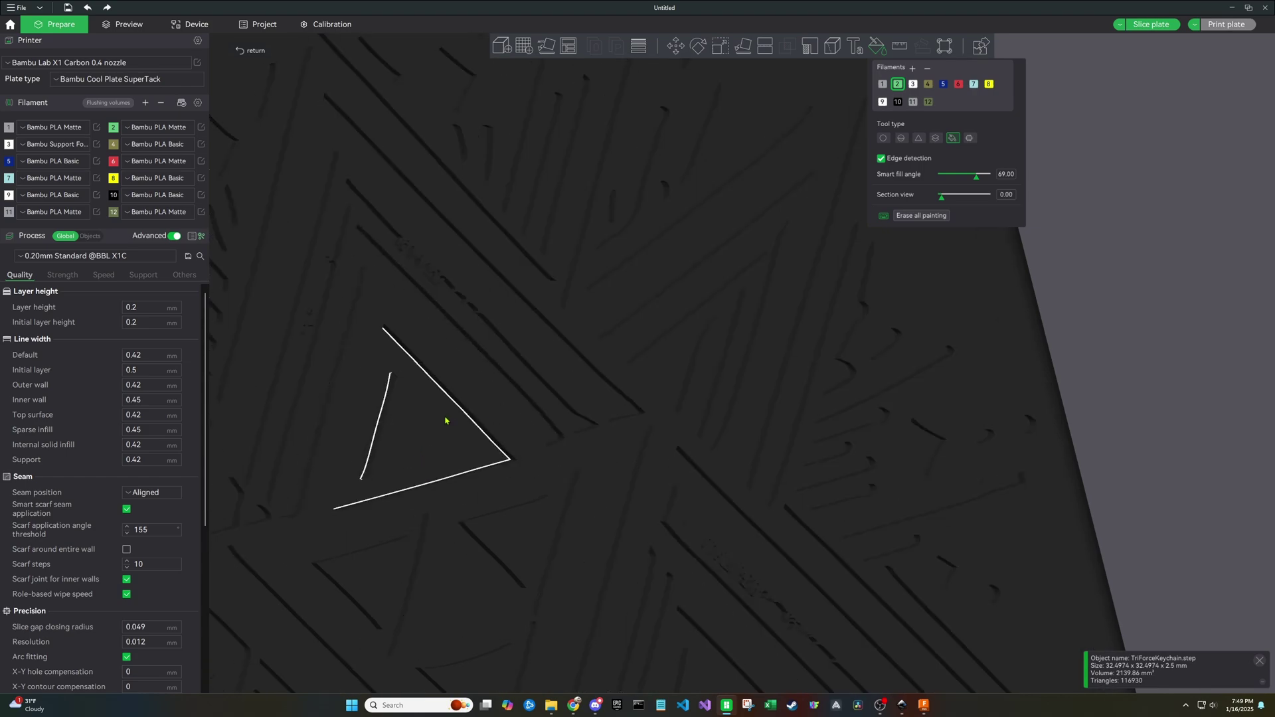
pyautogui.click(453, 419)
pyautogui.click(490, 380)
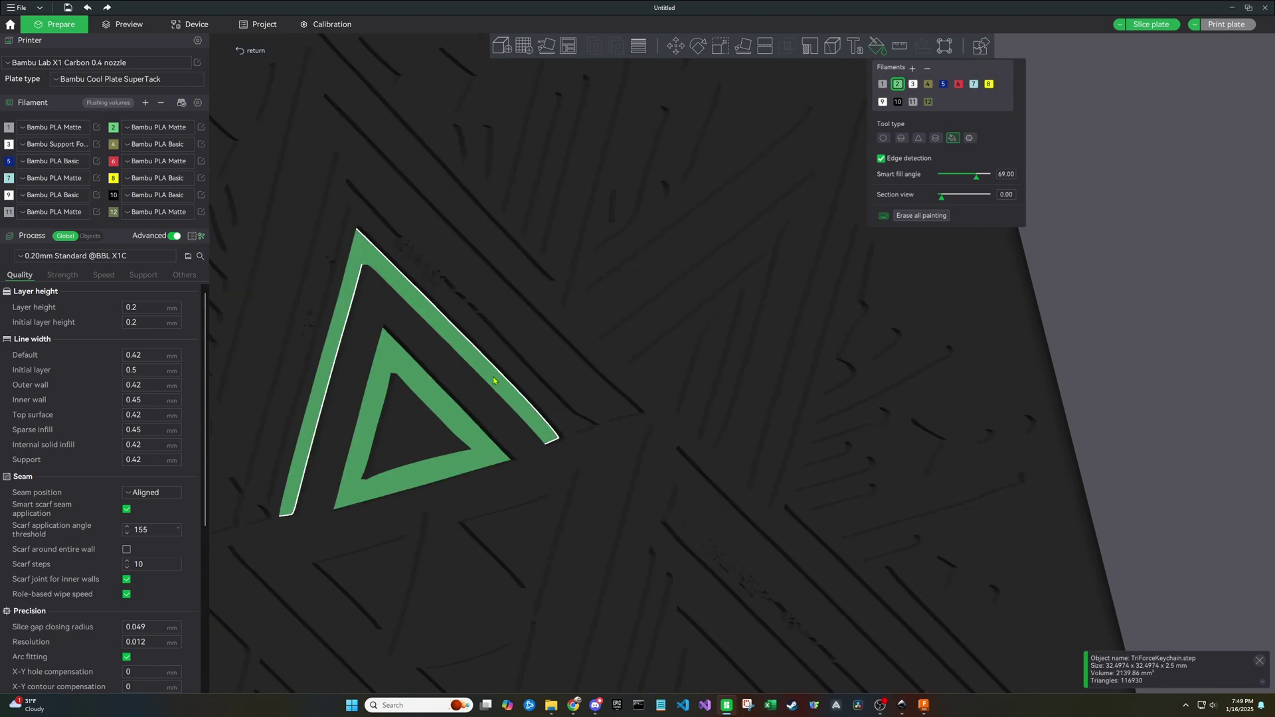
pyautogui.click(516, 363)
pyautogui.scroll(-4, 596, 308)
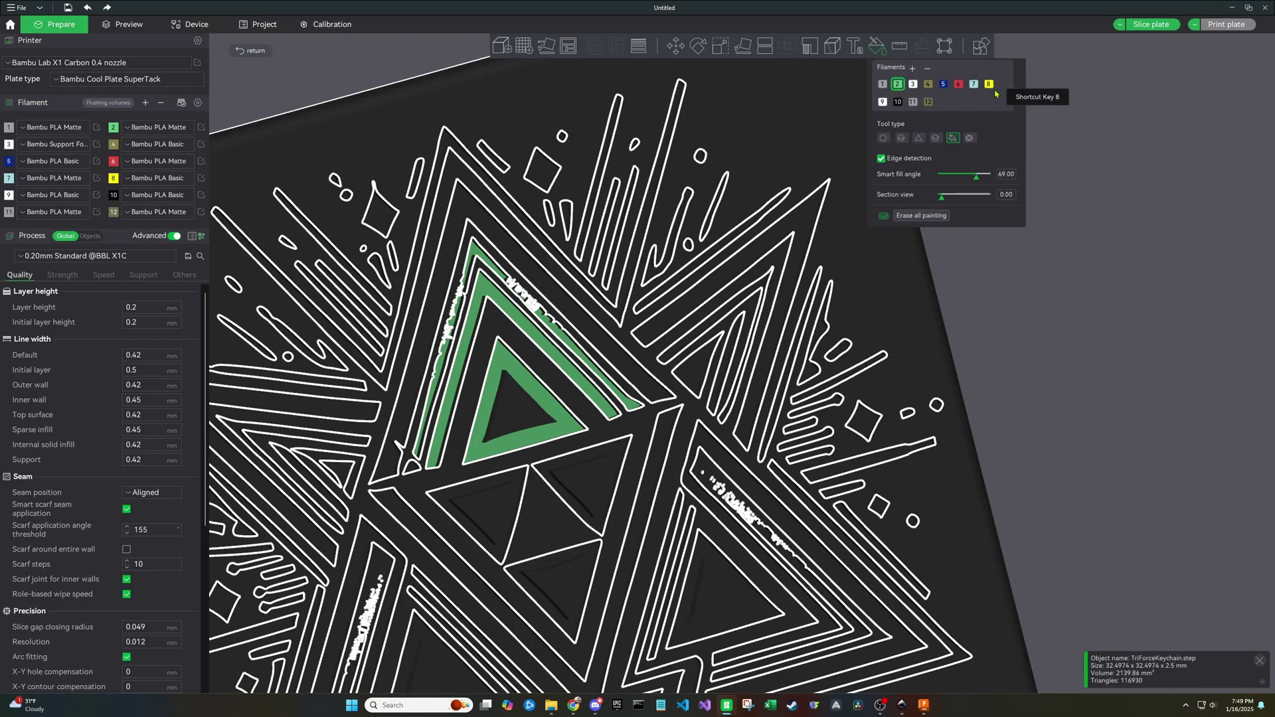
pyautogui.click(906, 216)
pyautogui.scroll(-3, 905, 218)
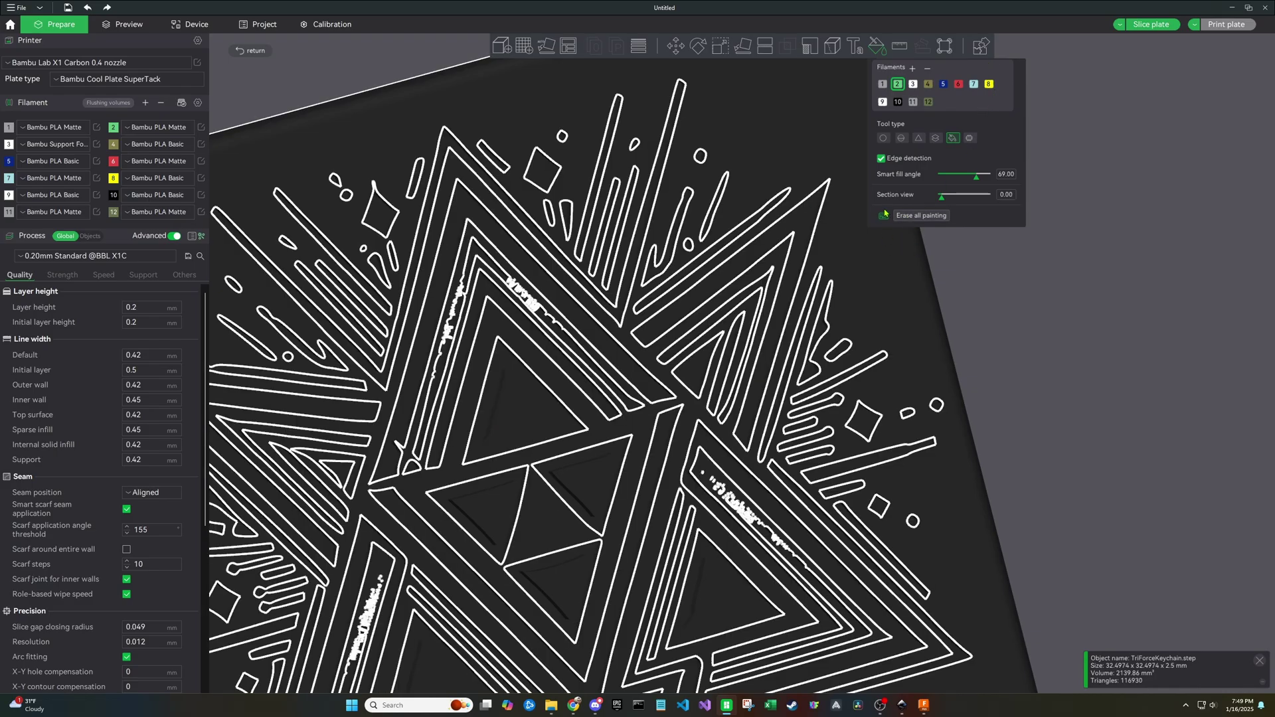
# Choose yellow filament 8 and the Height range tool, and set the height range to 0.40.
pyautogui.click(990, 84)
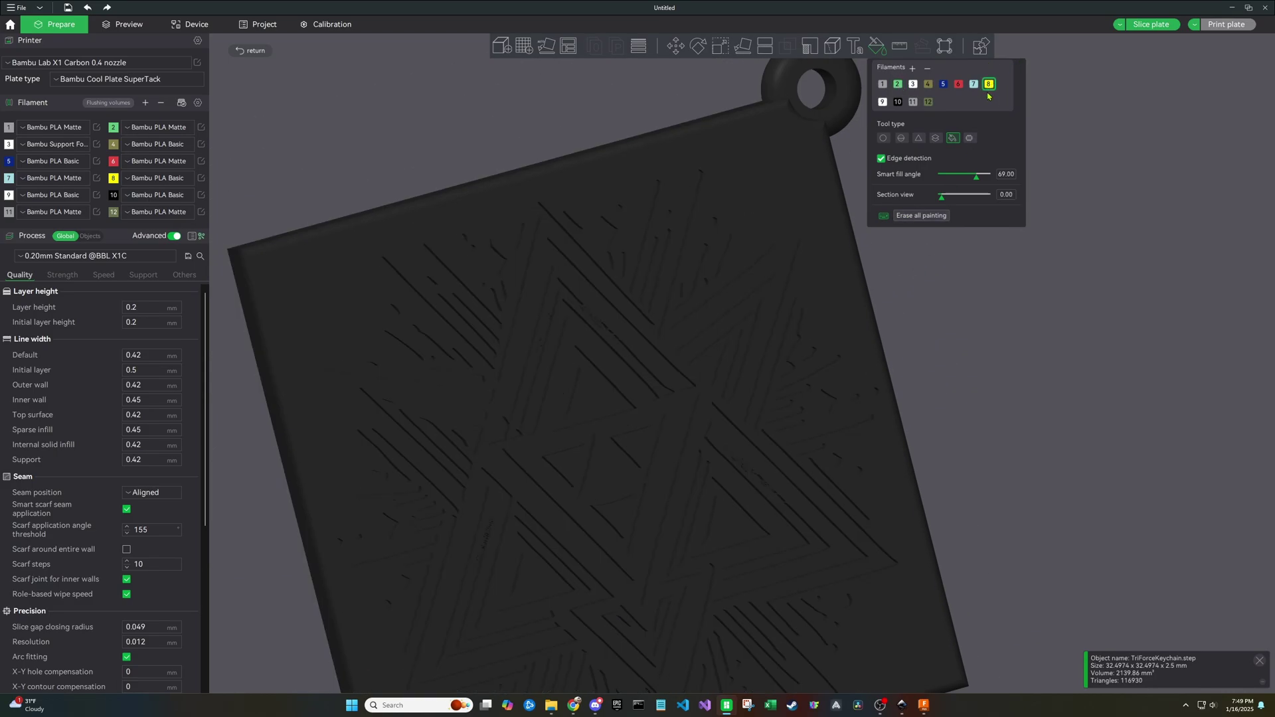
pyautogui.click(918, 174)
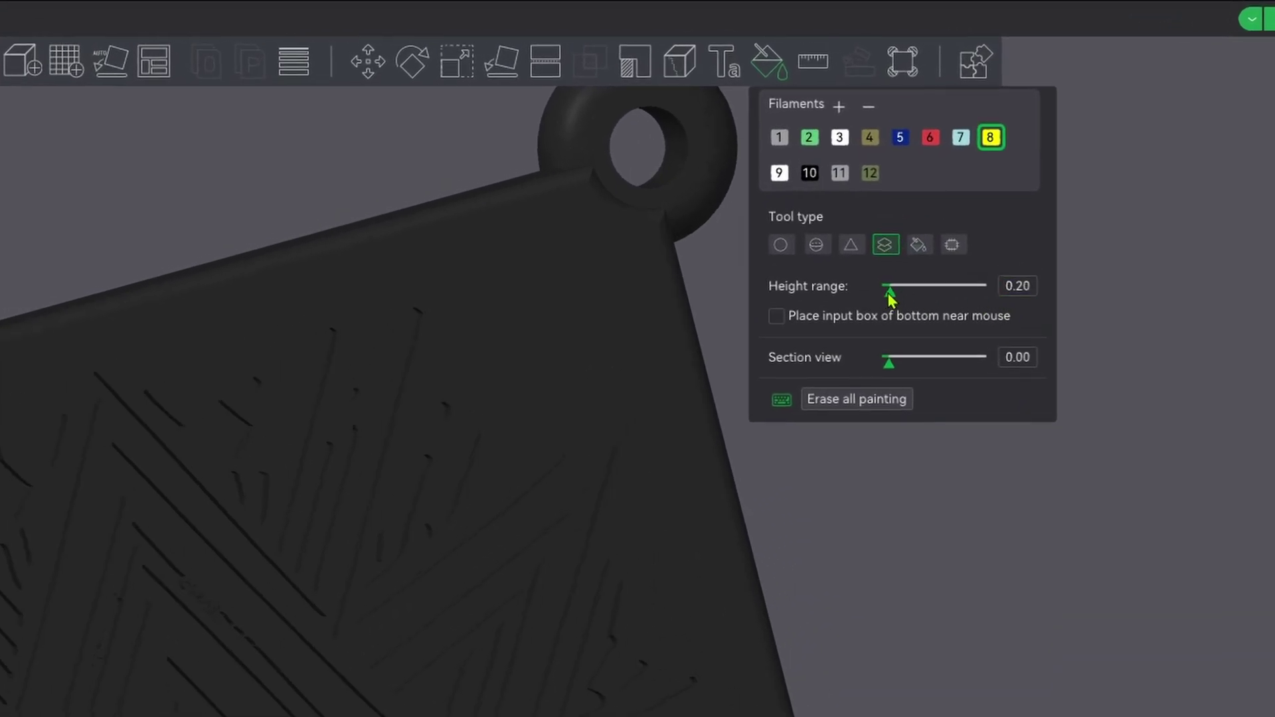
pyautogui.click(1031, 288)
pyautogui.press('BackSpace')
pyautogui.press('BackSpace')
pyautogui.press('BackSpace')
pyautogui.press('BackSpace')
pyautogui.write('.')
pyautogui.press('Return')
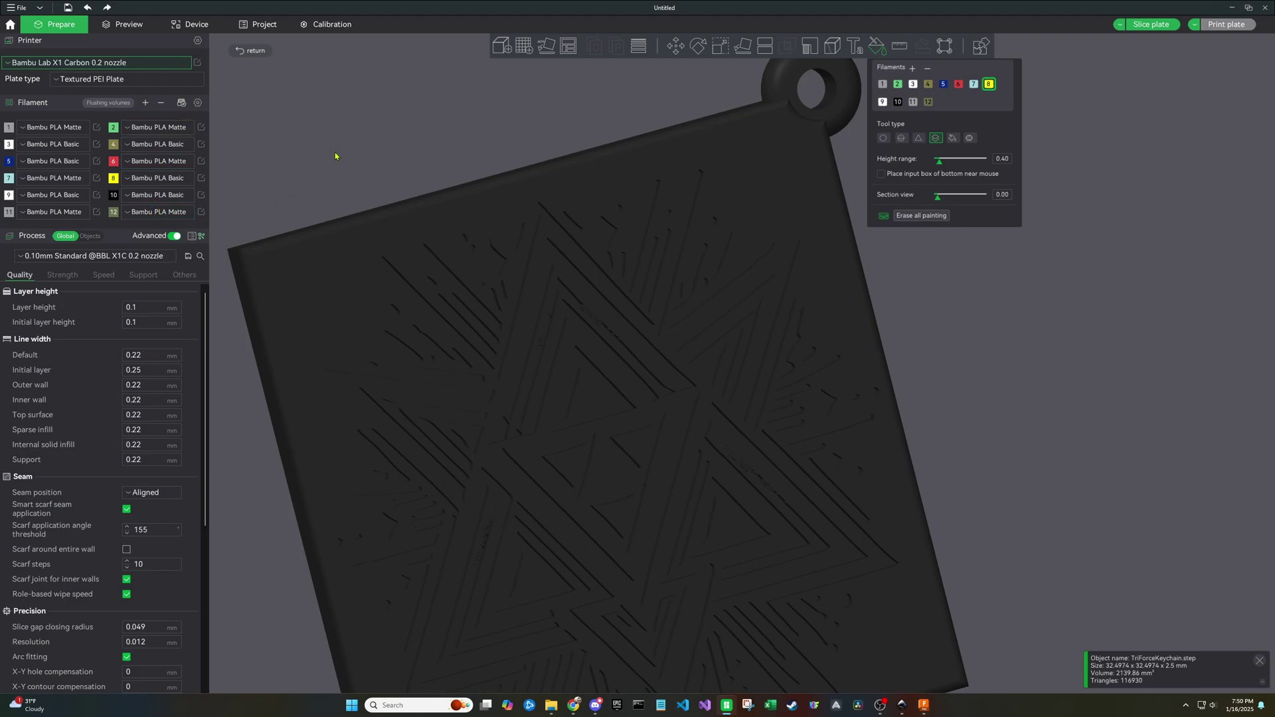
# Try a height range of 1.00 for the yellow band at the keychain's raised design.
pyautogui.click(1004, 161)
pyautogui.scroll(6, 1016, 370)
pyautogui.scroll(-8, 1017, 370)
pyautogui.moveTo(1076, 334); pyautogui.dragTo(1043, 323, button='right')
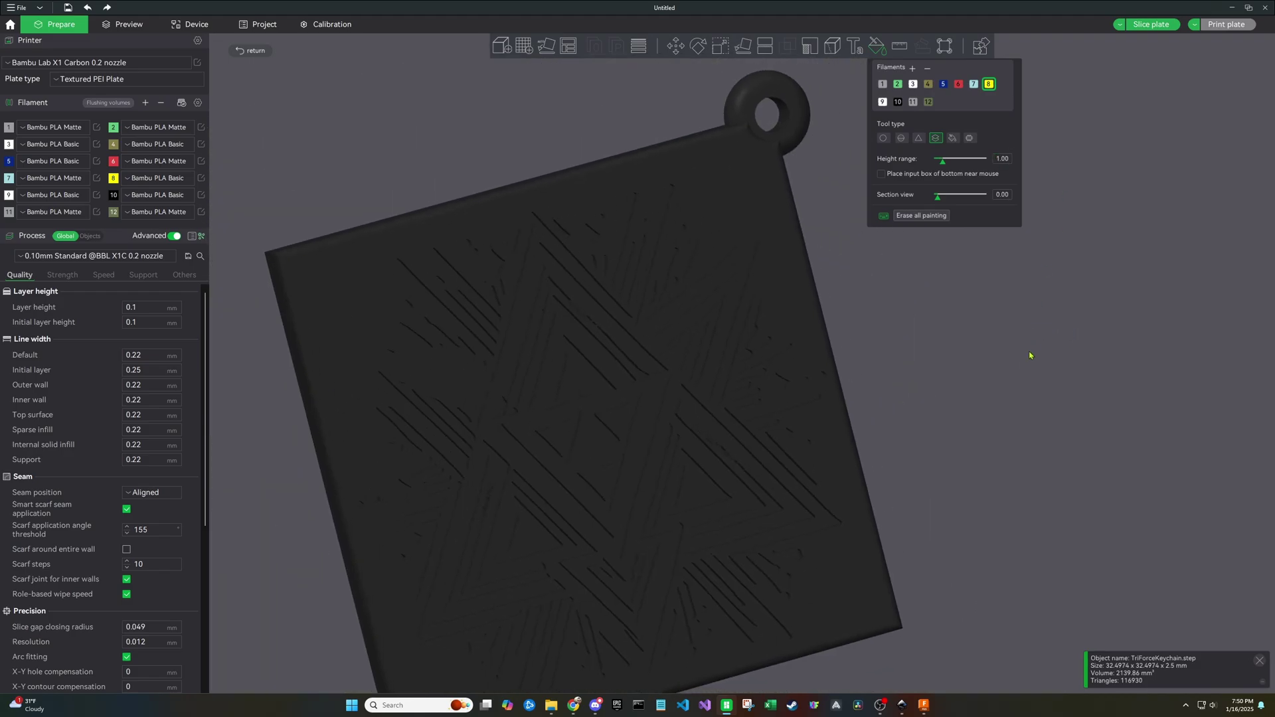
pyautogui.moveTo(1030, 354); pyautogui.dragTo(972, 335)
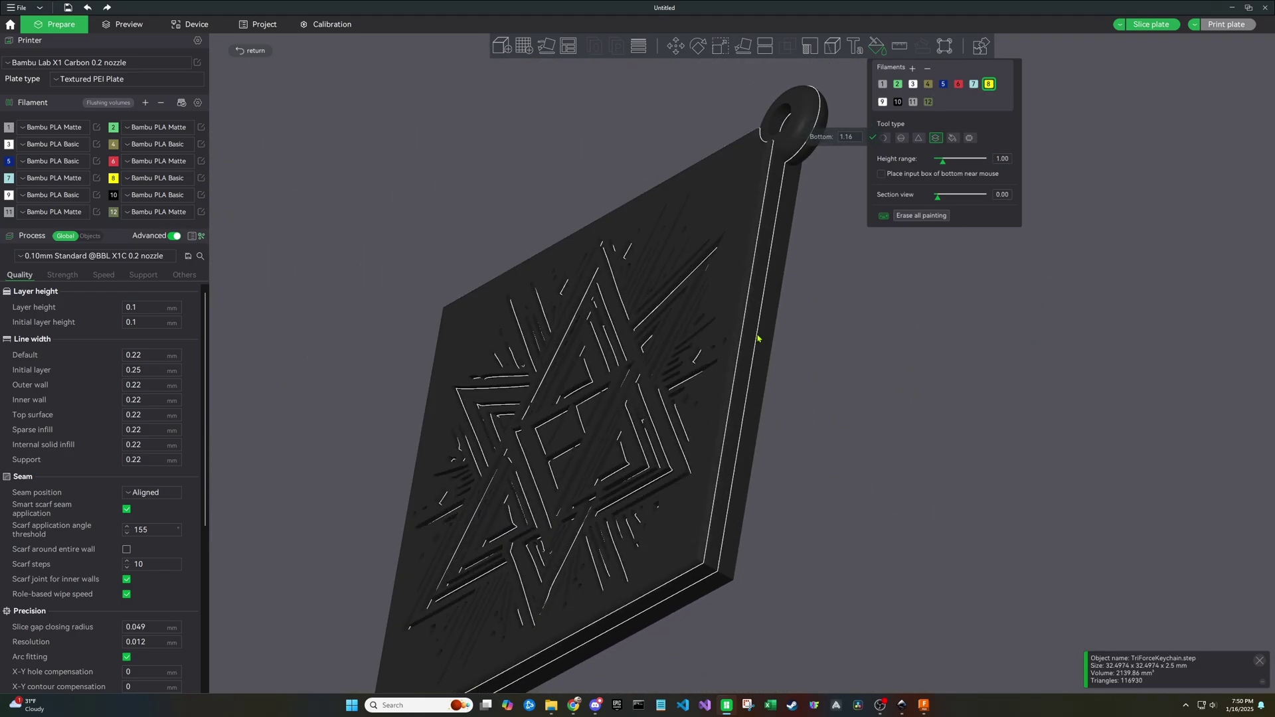
pyautogui.moveTo(893, 360); pyautogui.dragTo(919, 360)
pyautogui.scroll(3, 763, 302)
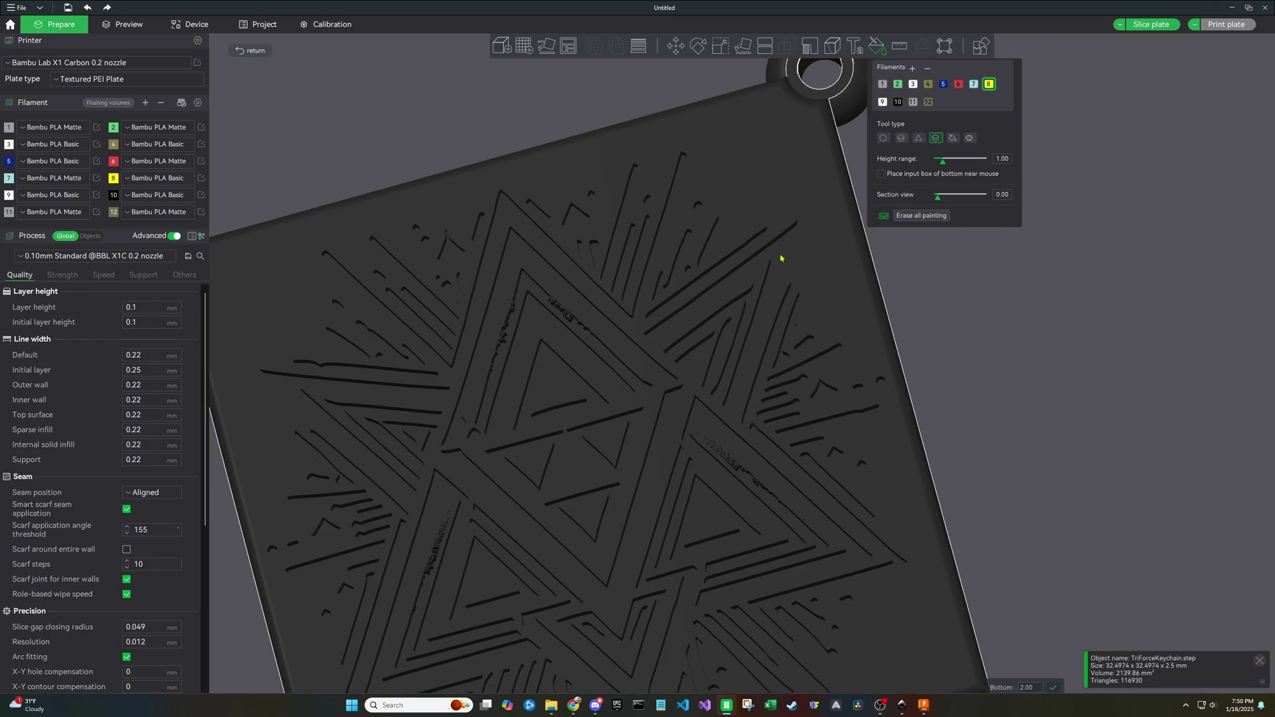
pyautogui.click(781, 258)
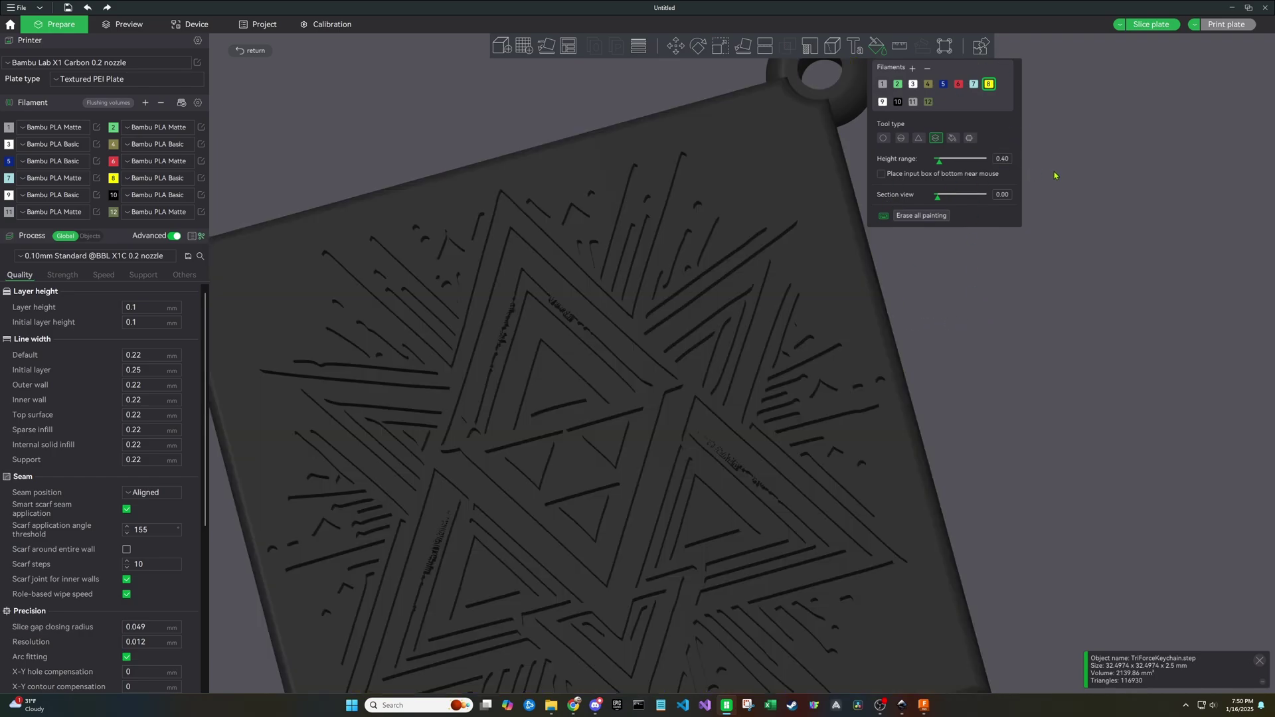
# Paint 0.40 yellow height bands over the raised design, at the keychain's underside and around its mid-thickness, and finish painting.
pyautogui.click(777, 266)
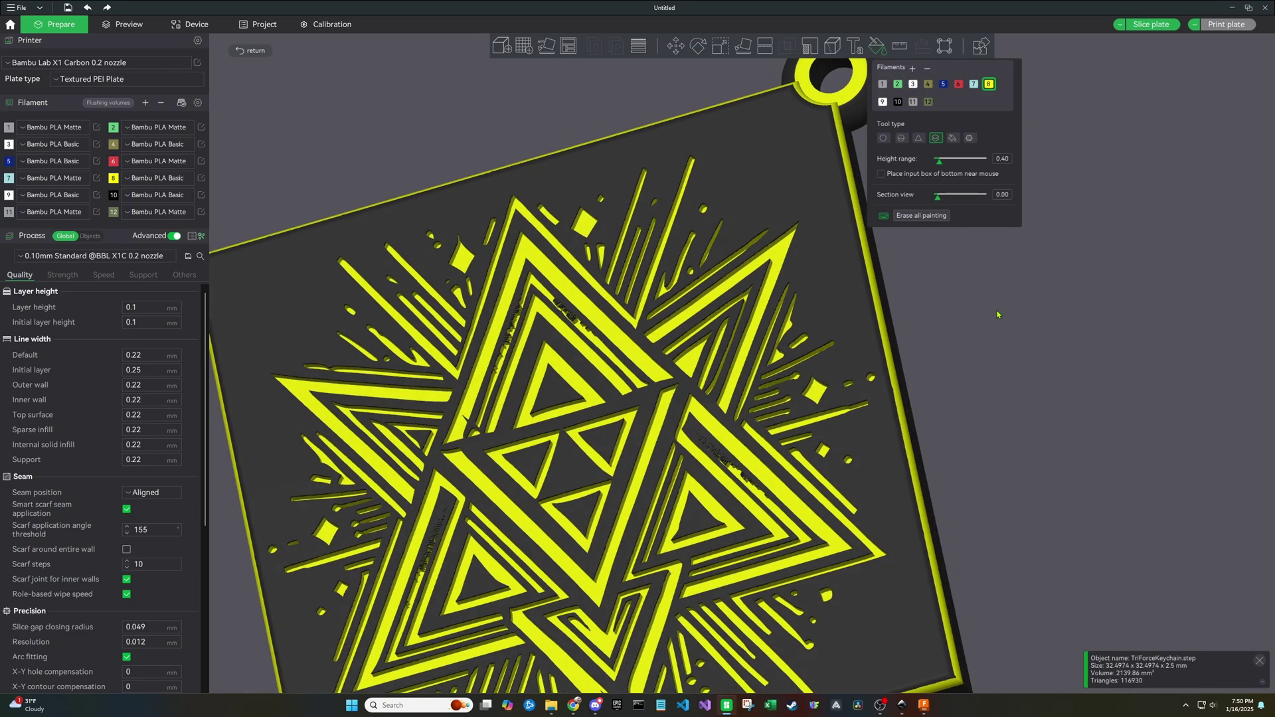
pyautogui.moveTo(998, 314); pyautogui.dragTo(946, 274)
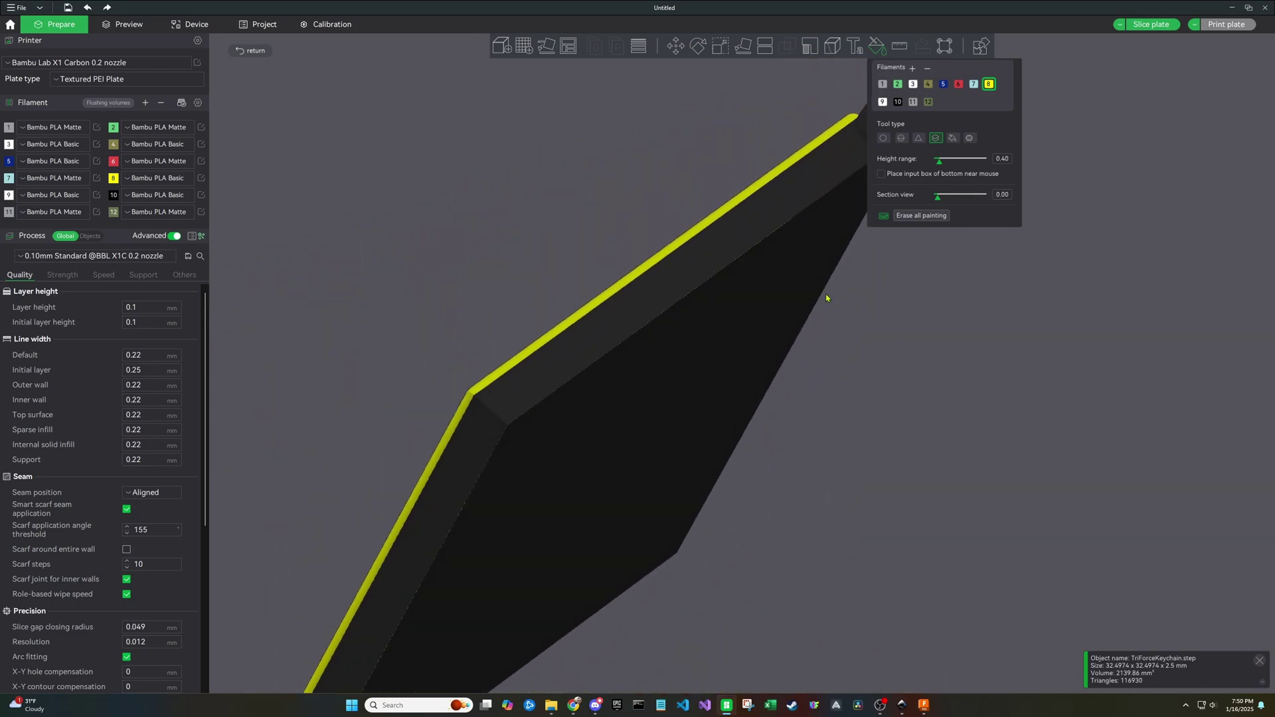
pyautogui.click(718, 276)
pyautogui.moveTo(949, 367); pyautogui.dragTo(948, 349)
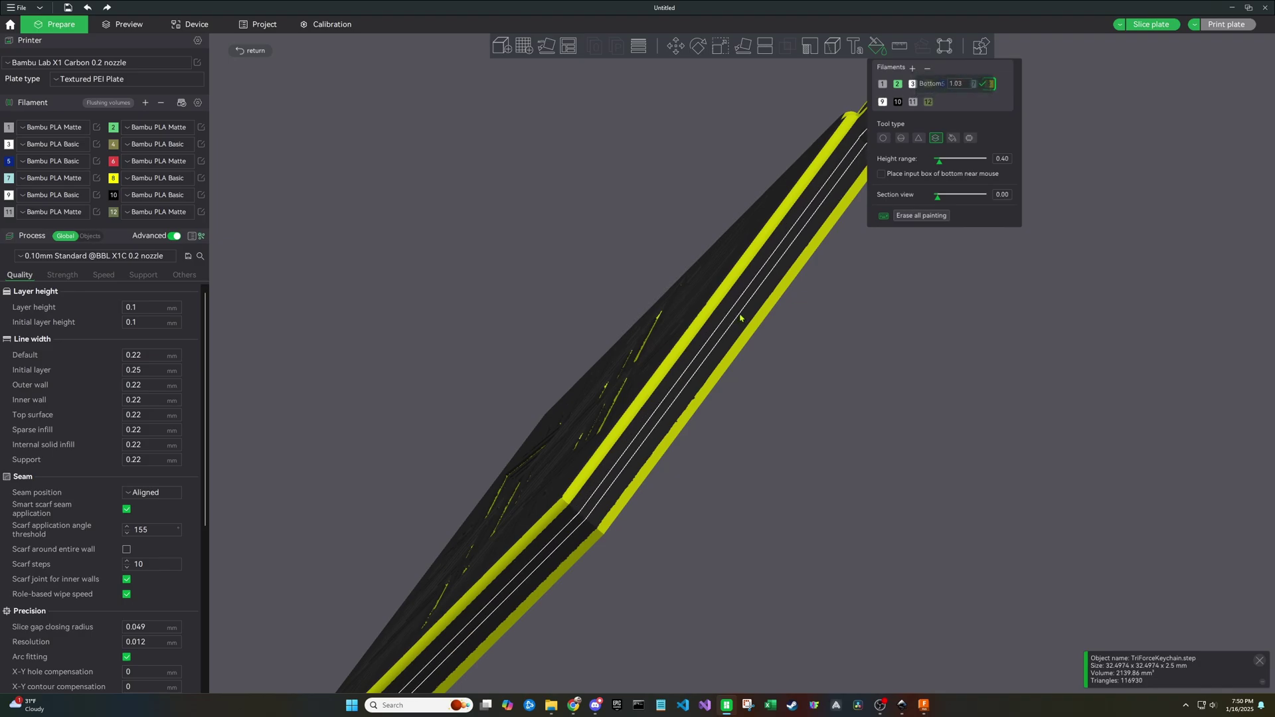
pyautogui.click(742, 316)
pyautogui.moveTo(880, 365)
pyautogui.mouseDown()
pyautogui.moveTo(856, 375)
pyautogui.moveTo(906, 362)
pyautogui.moveTo(894, 344)
pyautogui.moveTo(874, 368)
pyautogui.moveTo(857, 349)
pyautogui.moveTo(901, 372)
pyautogui.mouseUp()
pyautogui.scroll(-5, 986, 355)
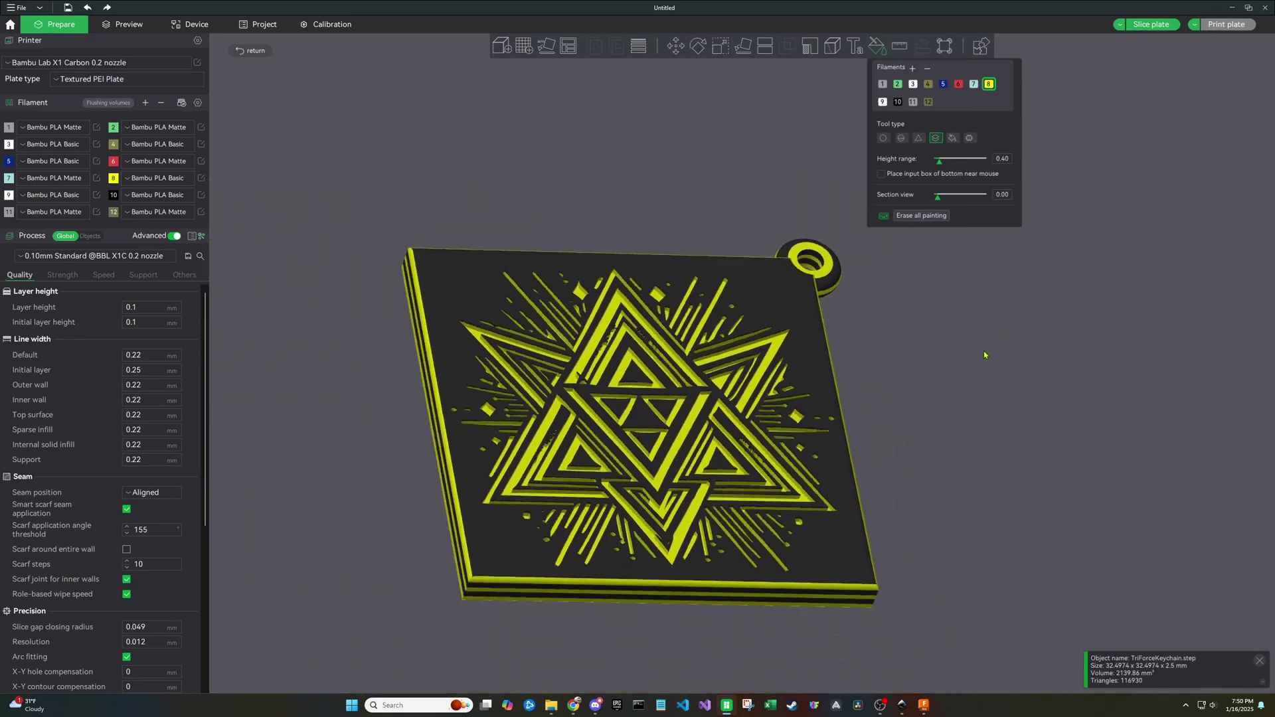
pyautogui.moveTo(985, 356); pyautogui.dragTo(988, 322)
pyautogui.press('Escape')
# Slice the build plate with the two-colour keychain.
pyautogui.scroll(-7, 880, 349)
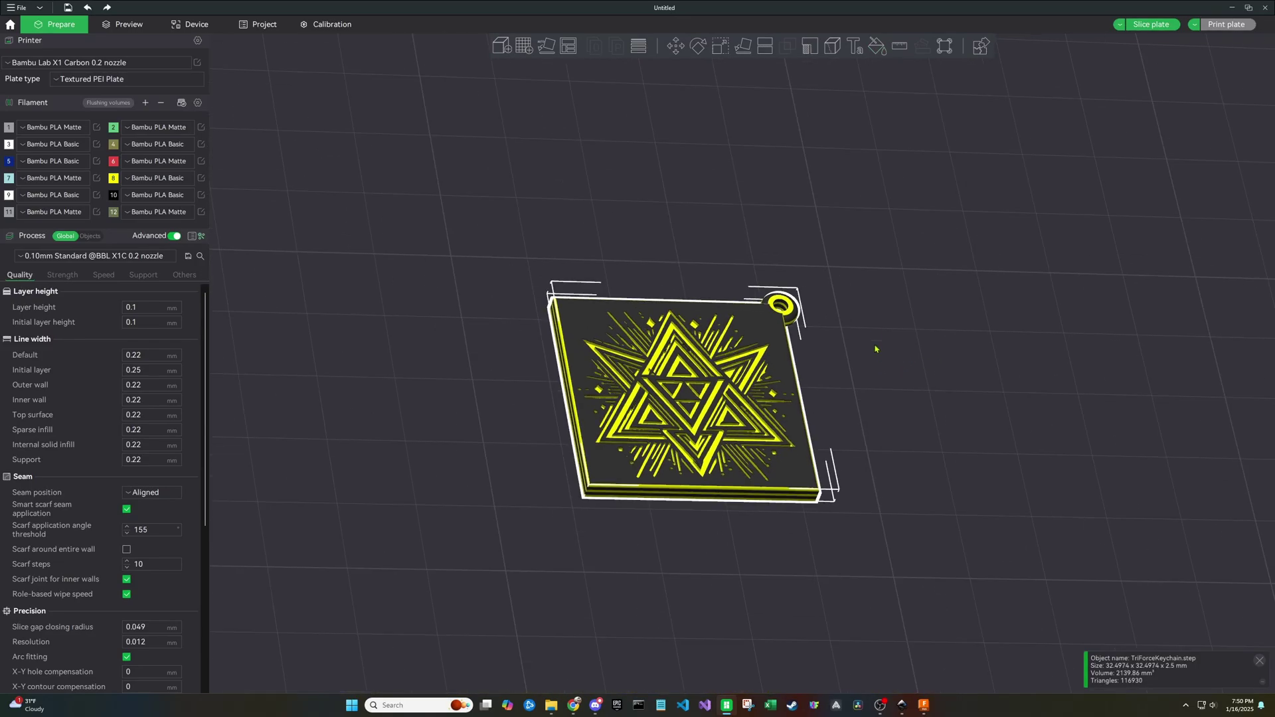
pyautogui.moveTo(805, 332); pyautogui.dragTo(827, 379)
pyautogui.scroll(-4, 827, 379)
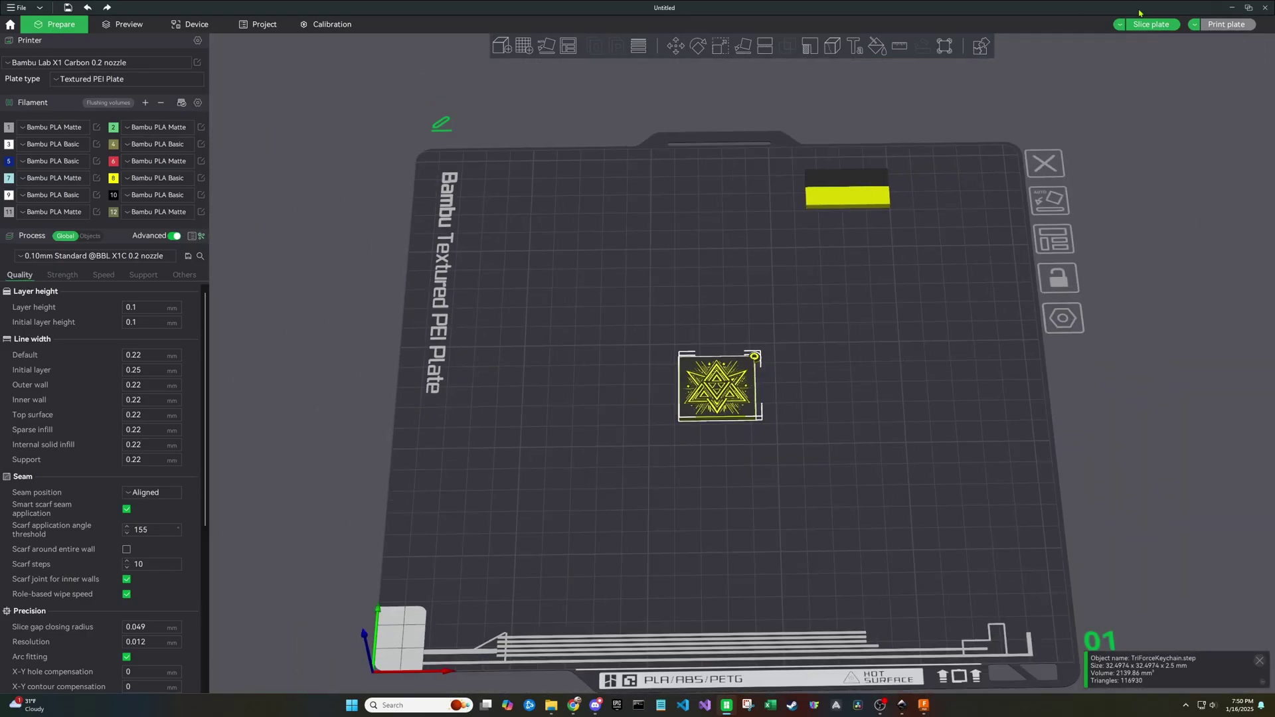
pyautogui.click(1153, 25)
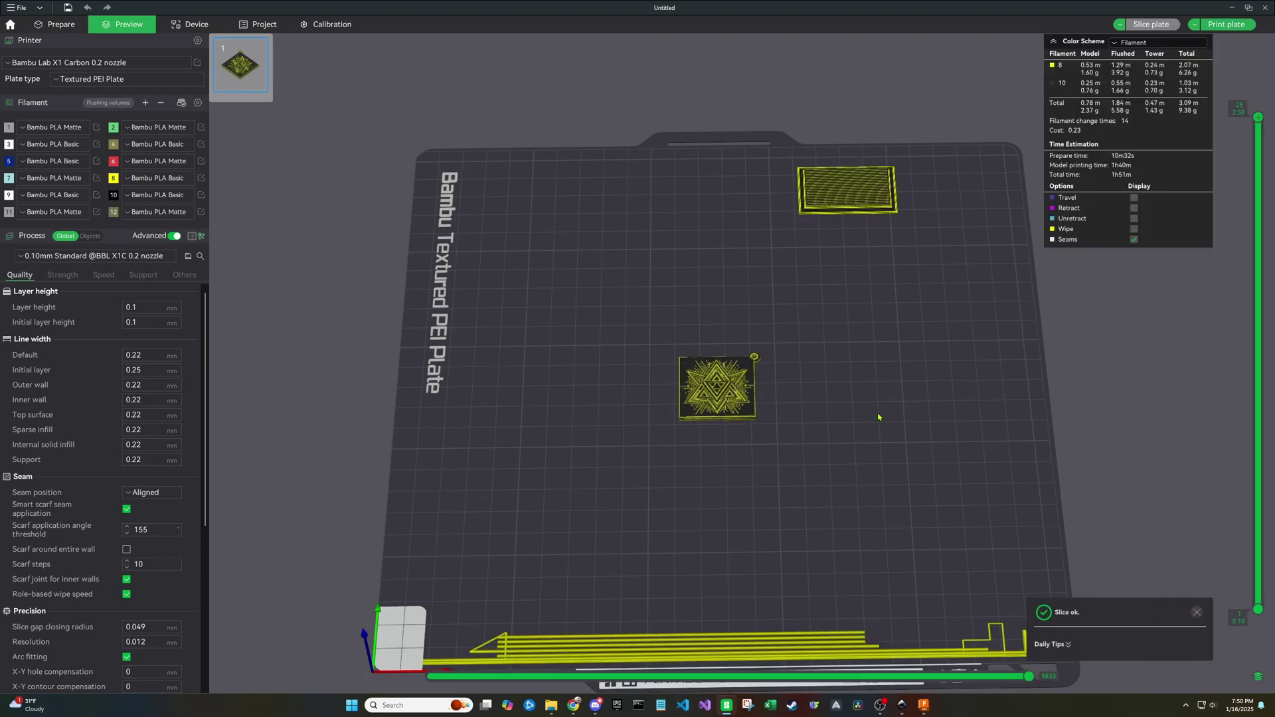
# Check the sliced keychain preview and send the print job to printer 1 - 0.2mm Symbol with AMS, bed leveling and timelapse enabled.
pyautogui.scroll(5, 744, 365)
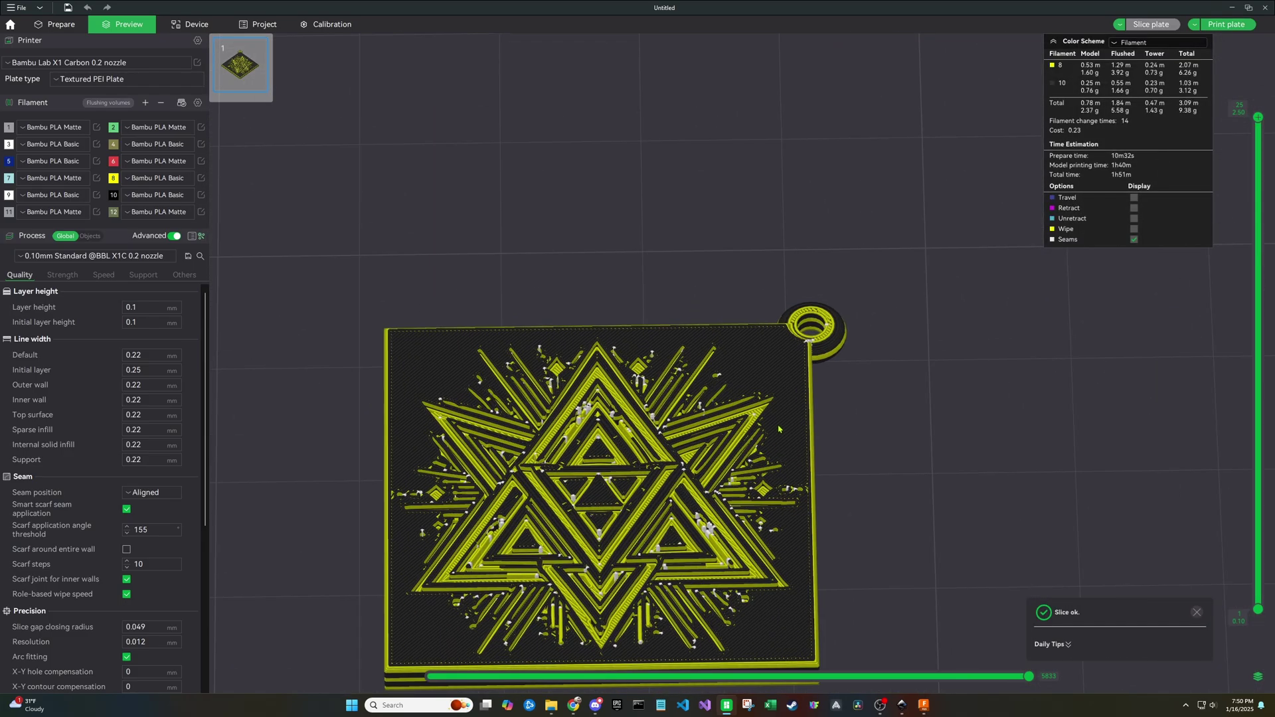
pyautogui.scroll(-5, 831, 426)
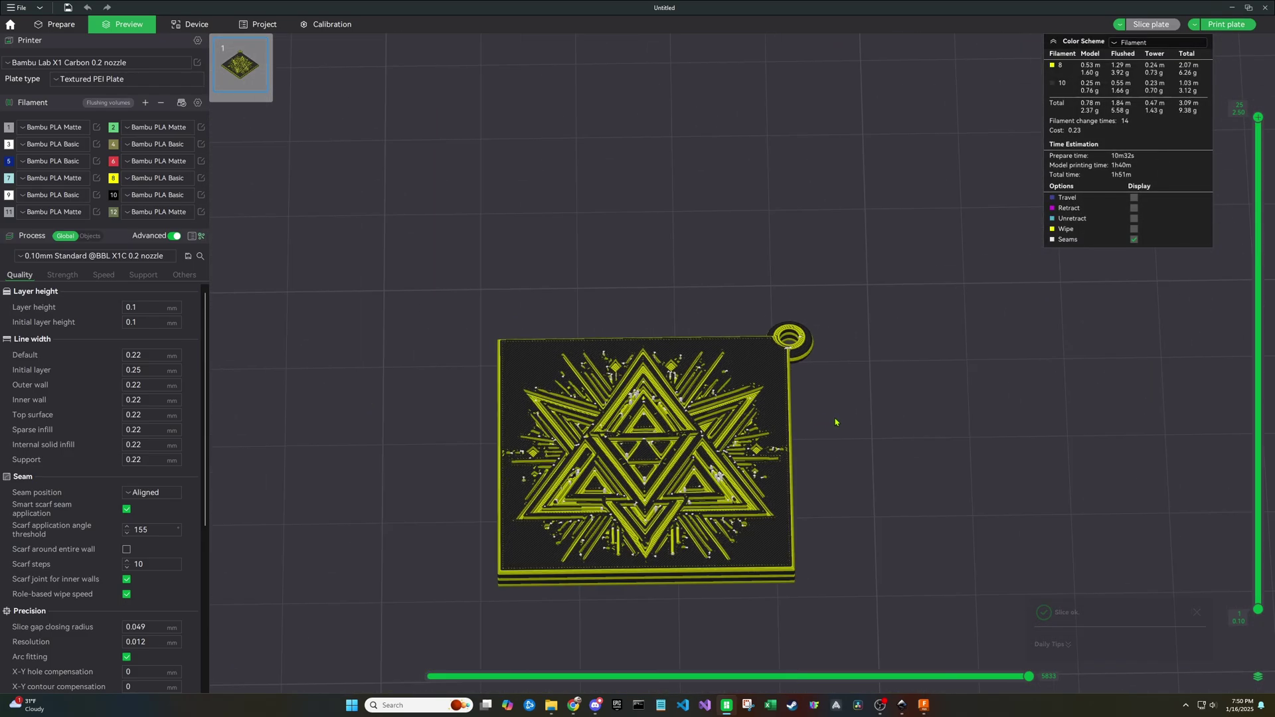
pyautogui.scroll(-2, 949, 352)
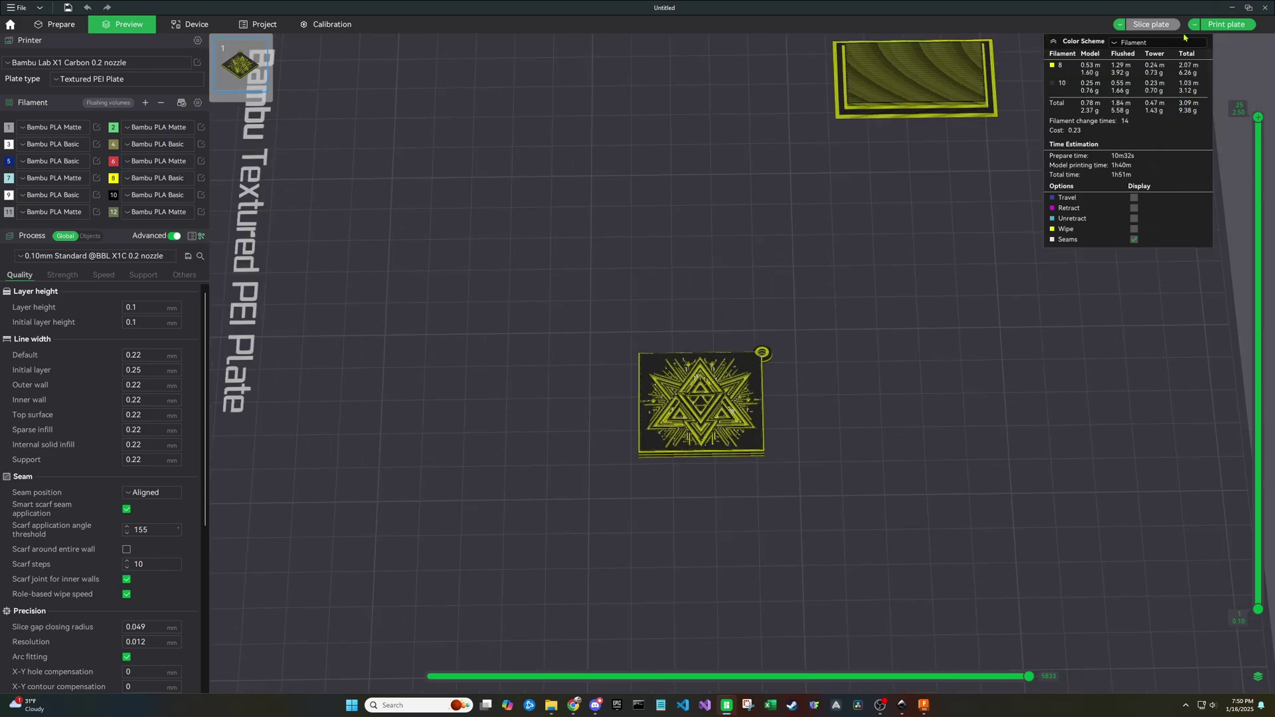
pyautogui.click(1231, 26)
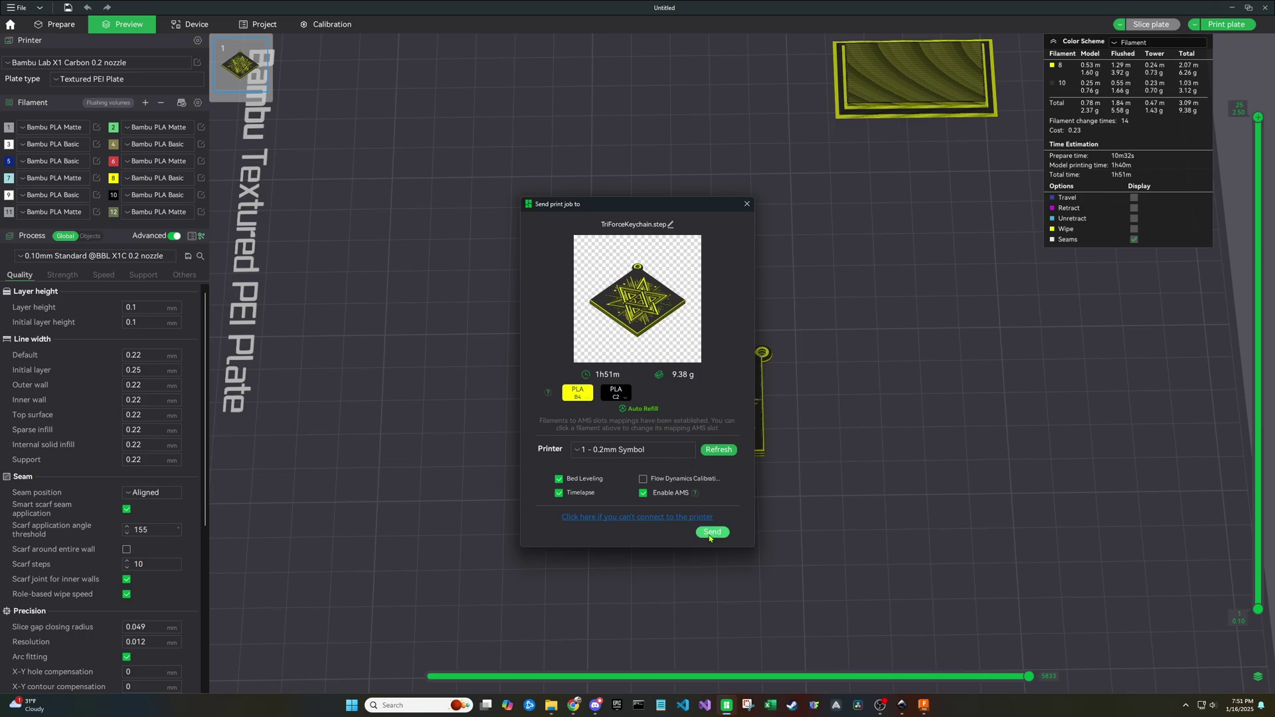
pyautogui.click(710, 534)
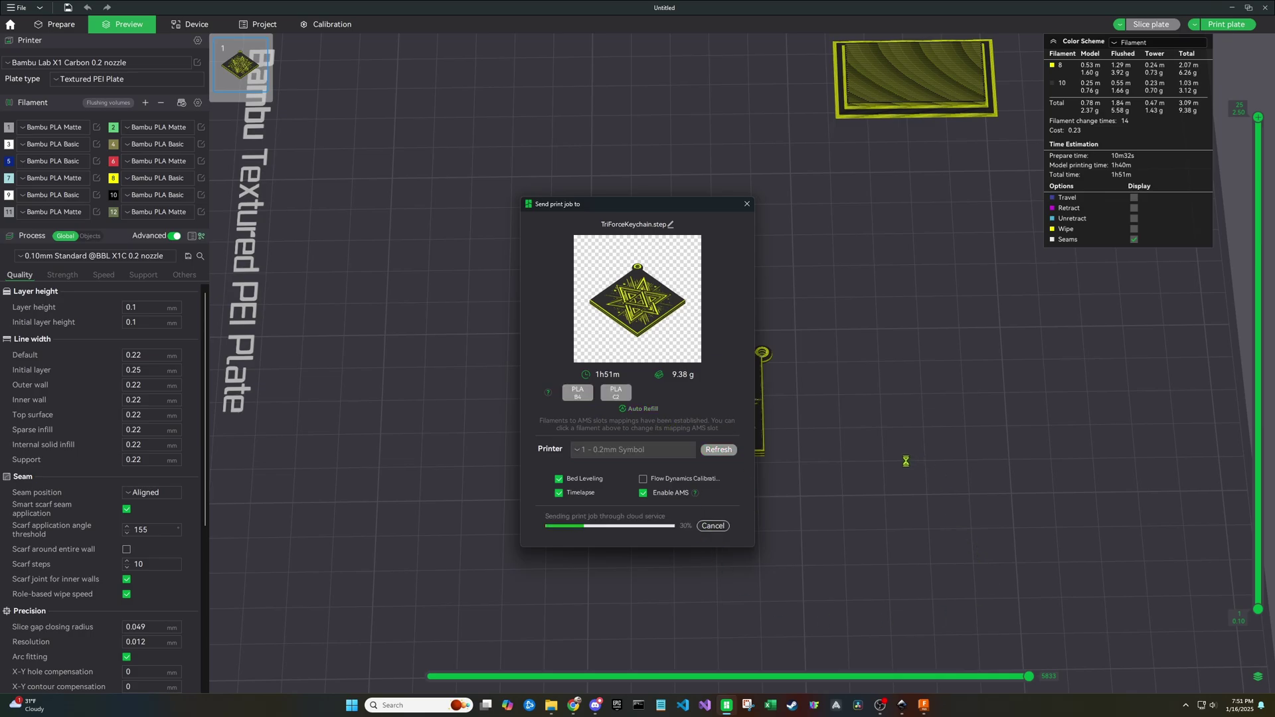